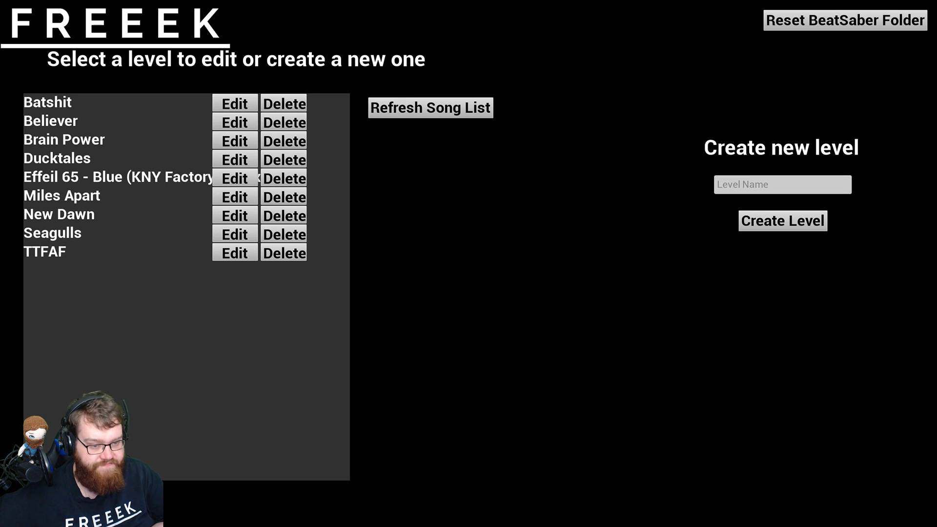
# Step: Open the Expert difficulty of the Effeil 65 - Blue (KNY Factory Remix) level for editing
pyautogui.click(223, 179)
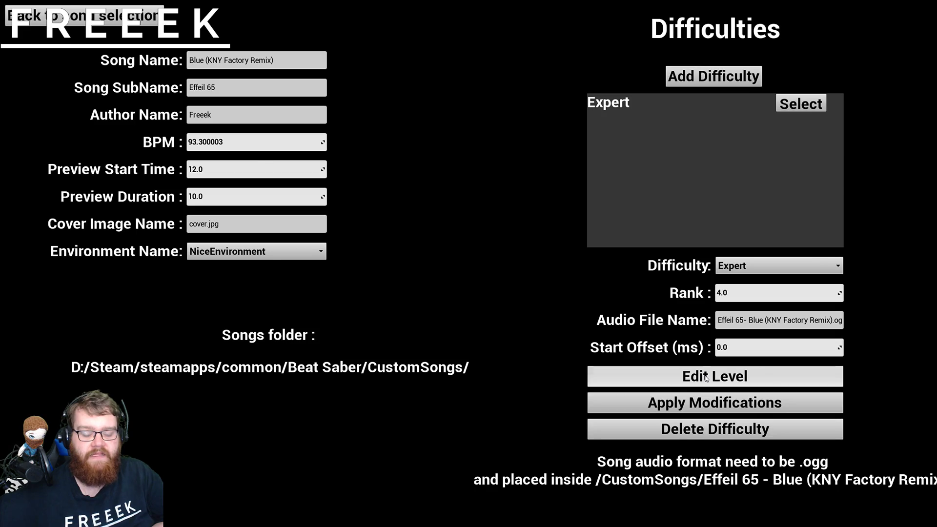
pyautogui.click(705, 376)
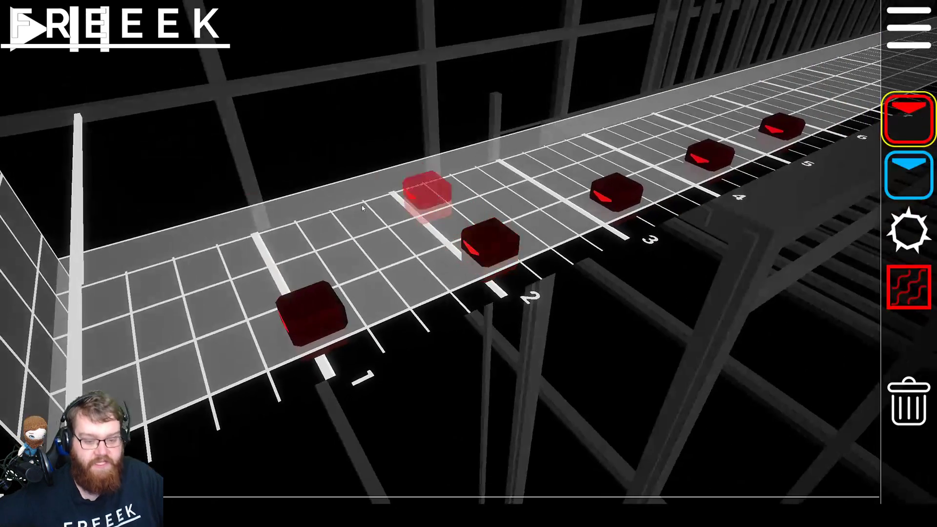
# Step: Delete the row of red notes along the start of the track
pyautogui.press('5')
pyautogui.moveTo(311, 314); pyautogui.dragTo(783, 131)
pyautogui.rightClick(782, 130)
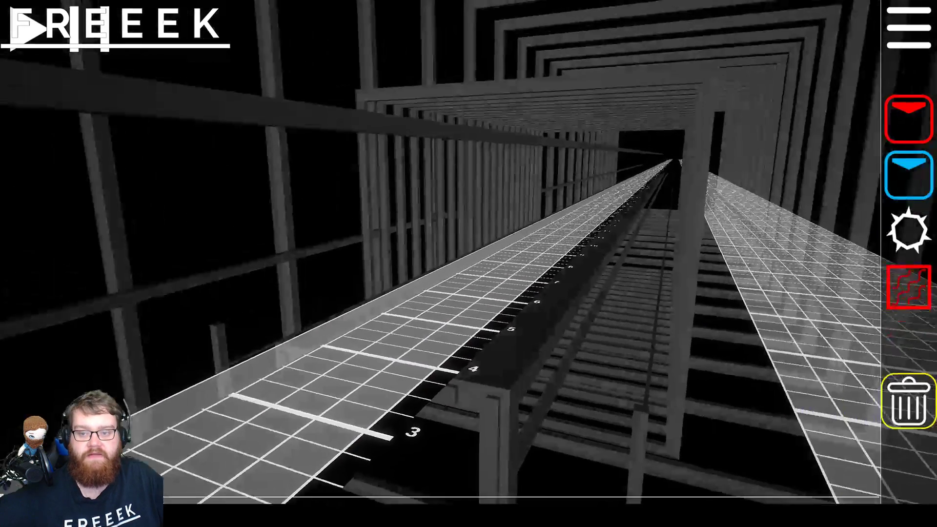
# Step: Select each editing tool in turn: red note, blue note, bomb, wall and delete
pyautogui.press('s')
pyautogui.press('d')
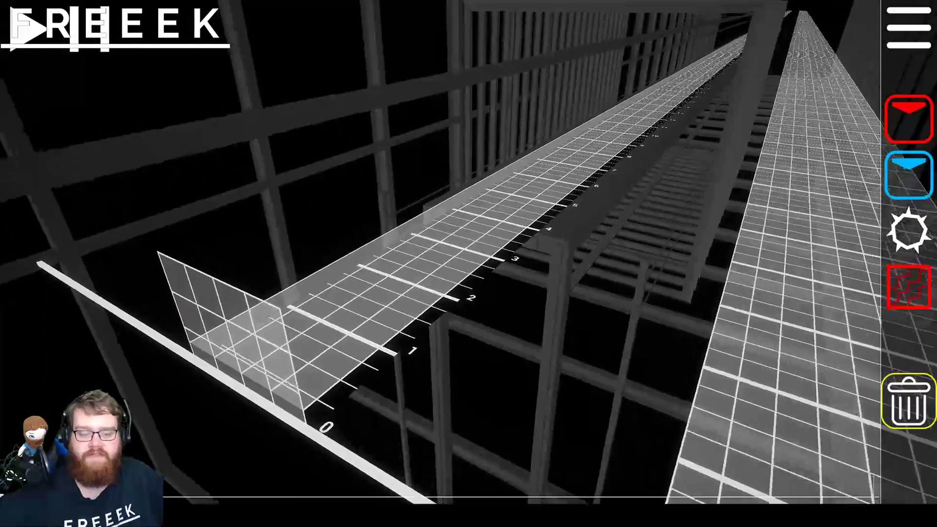
pyautogui.press('w')
pyautogui.press('s')
pyautogui.press('w')
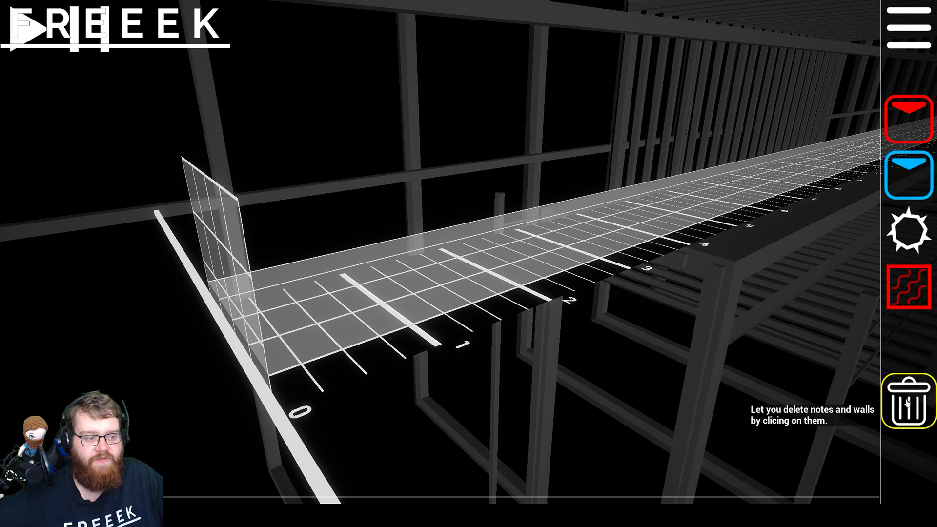
pyautogui.click(907, 122)
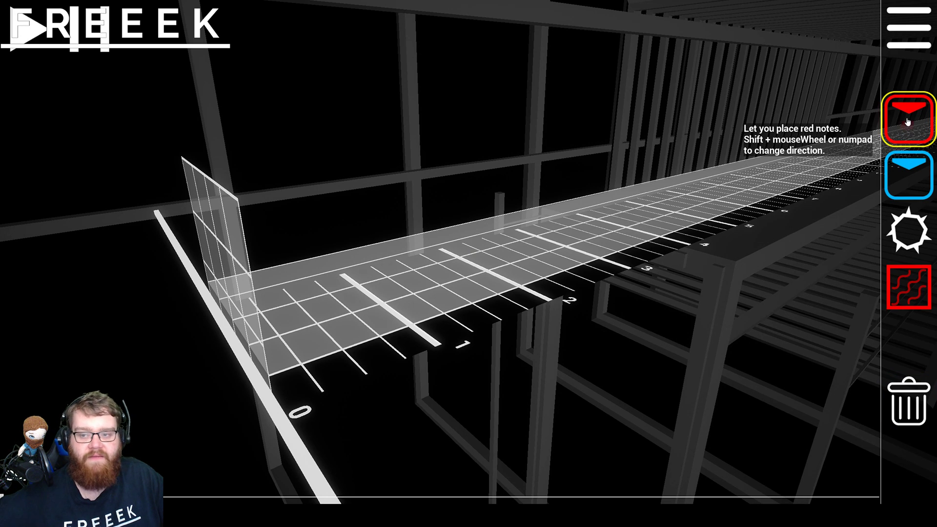
pyautogui.click(918, 175)
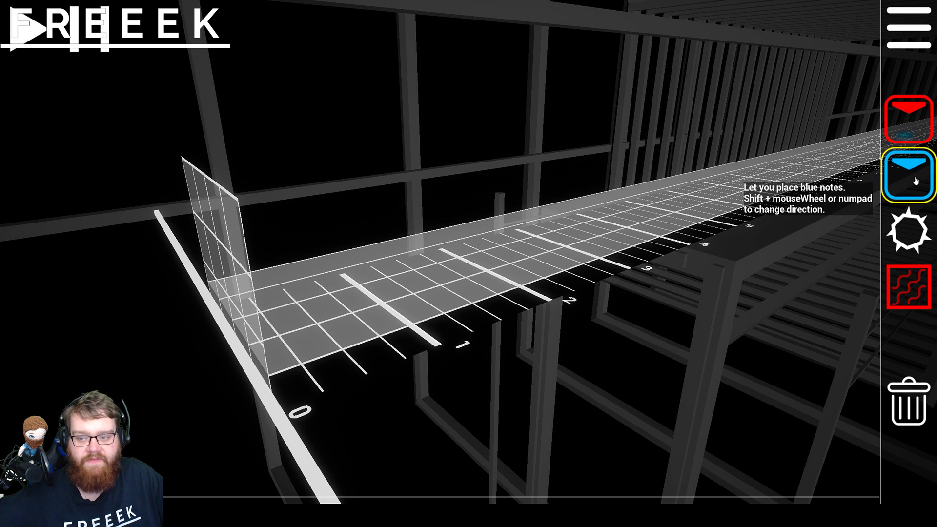
pyautogui.click(912, 229)
pyautogui.click(918, 284)
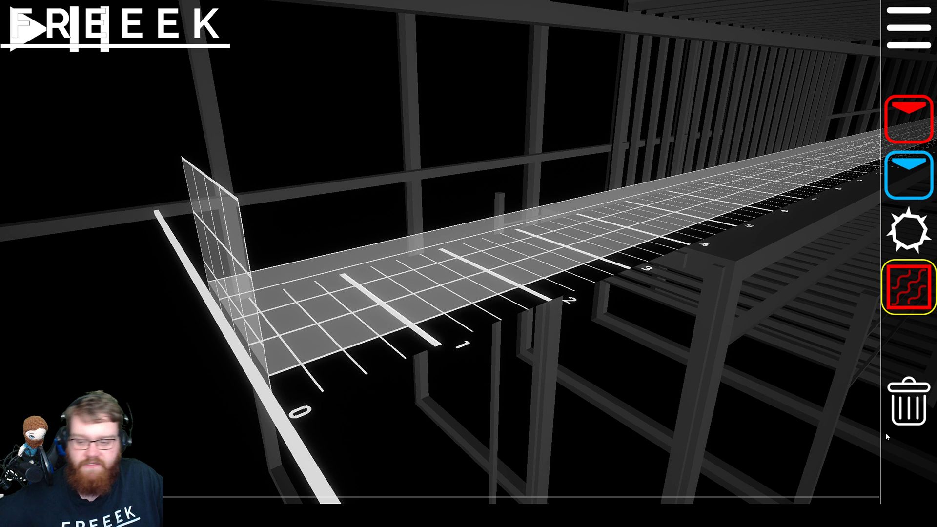
pyautogui.click(896, 403)
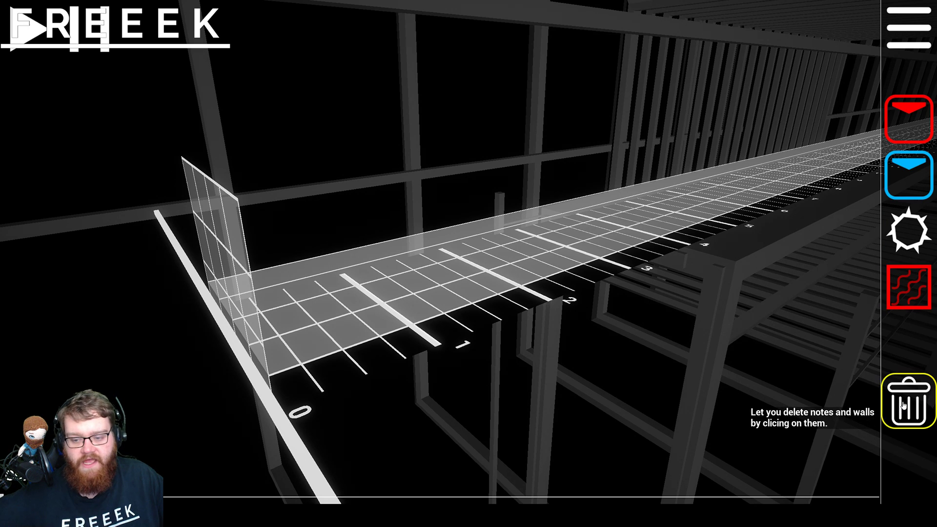
# Step: Switch through the wall, bomb and delete tools, ending with the red note tool active
pyautogui.click(869, 142)
pyautogui.press('2')
pyautogui.press('4')
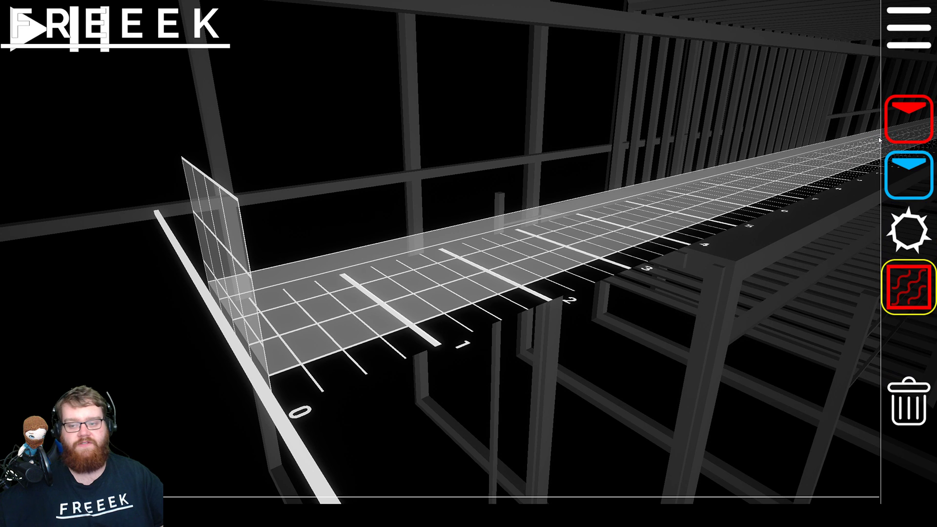
pyautogui.press('5')
pyautogui.press('1')
pyautogui.scroll(-8, 879, 141)
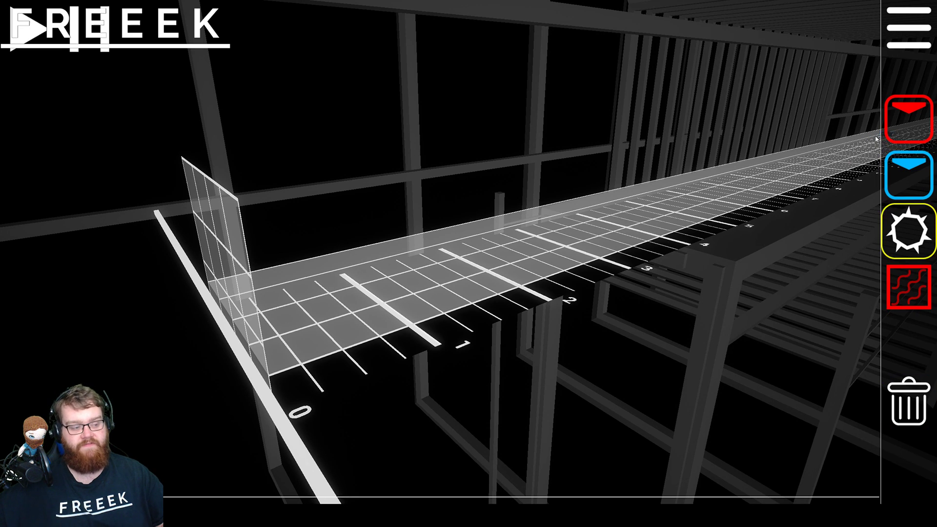
pyautogui.scroll(-5, 876, 140)
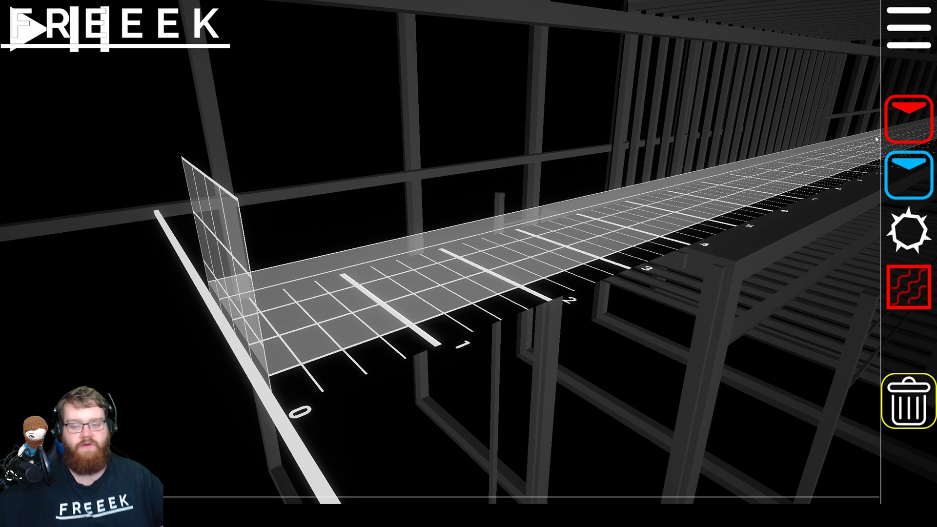
pyautogui.scroll(-1, 859, 47)
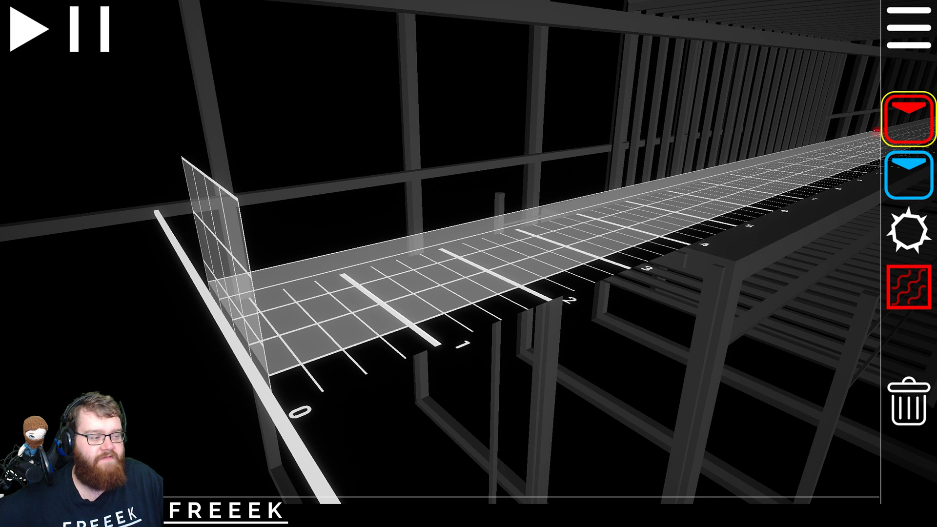
# Step: Examine the editor settings and the list of camera and edit controls, and return to the track
pyautogui.click(910, 28)
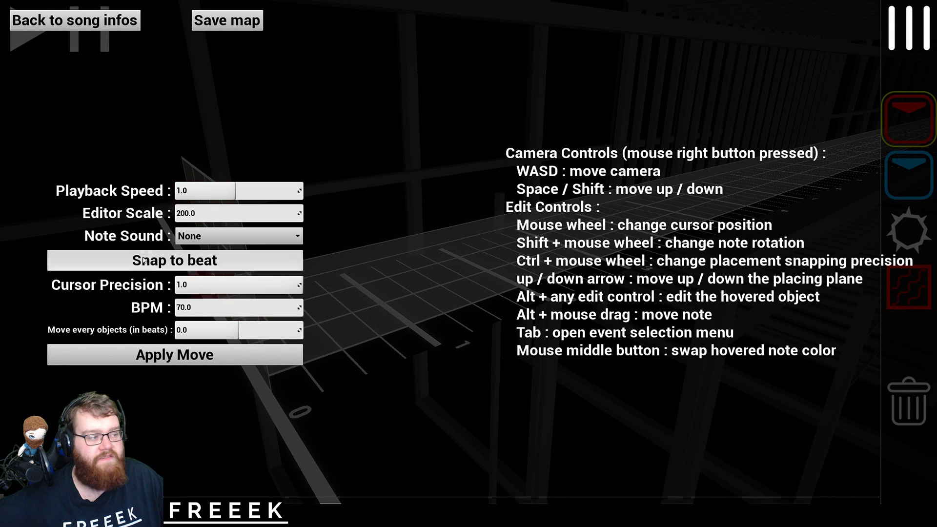
pyautogui.click(918, 34)
# Step: Start and stop song playback from the beginning of the track several times
pyautogui.click(35, 45)
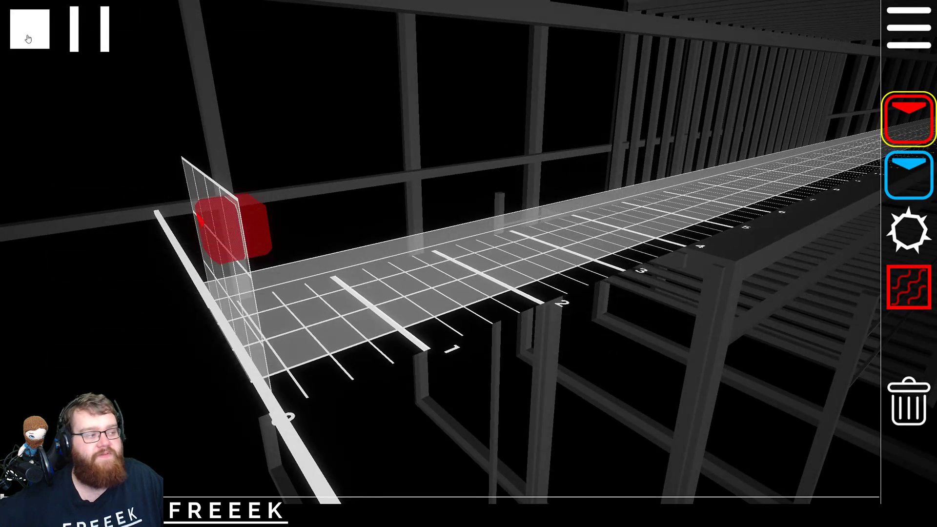
pyautogui.click(32, 32)
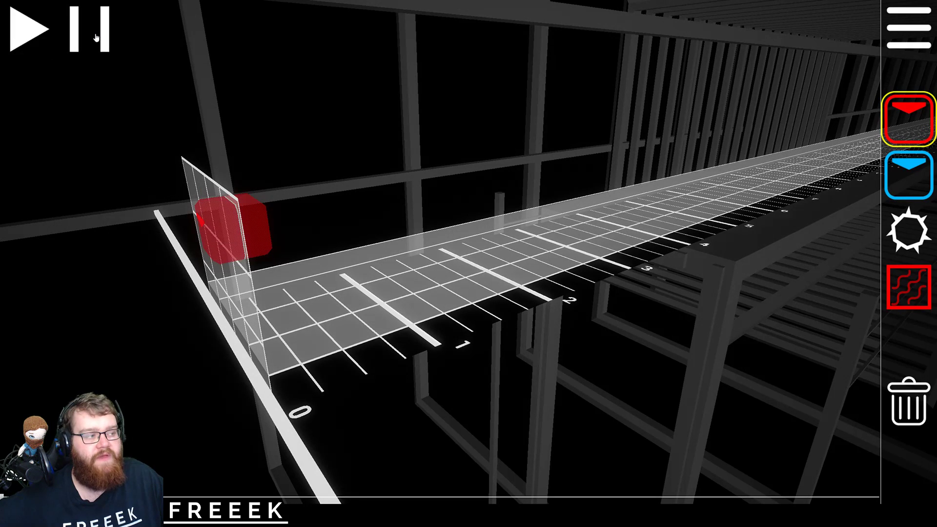
pyautogui.click(31, 36)
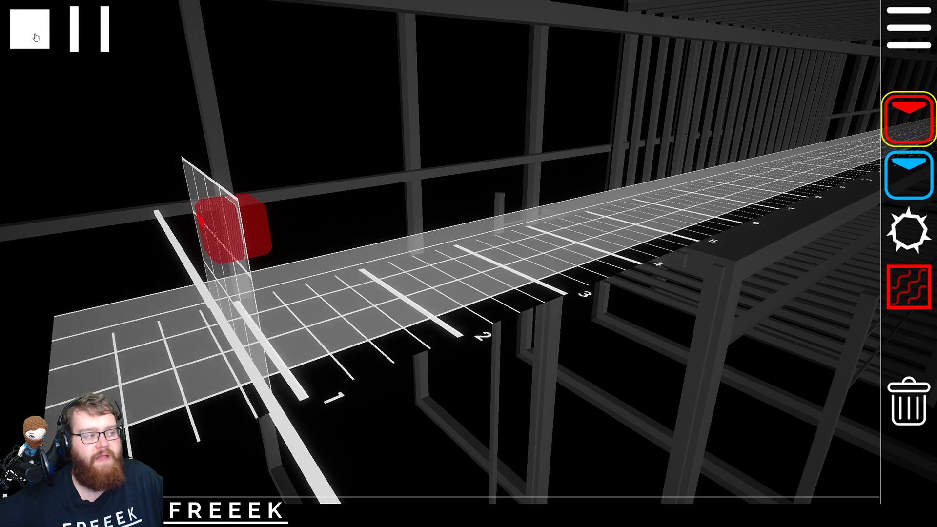
pyautogui.click(30, 32)
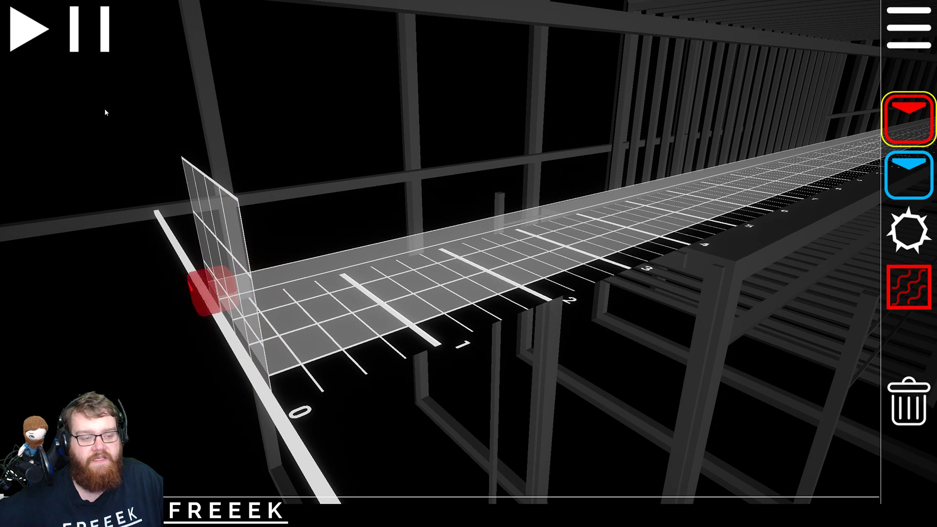
pyautogui.click(33, 49)
pyautogui.click(36, 36)
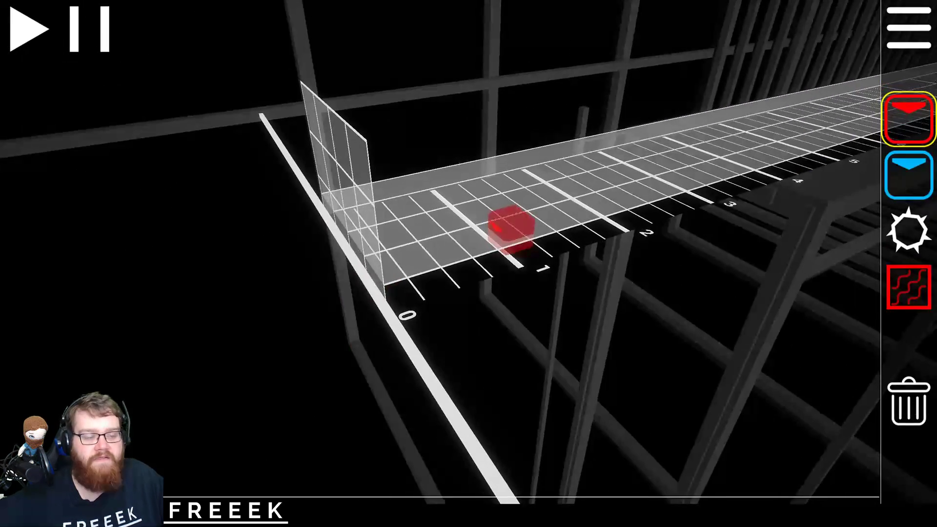
# Step: Play the song from the start, pause it around beat 2, resume playback and stop it
pyautogui.click(25, 45)
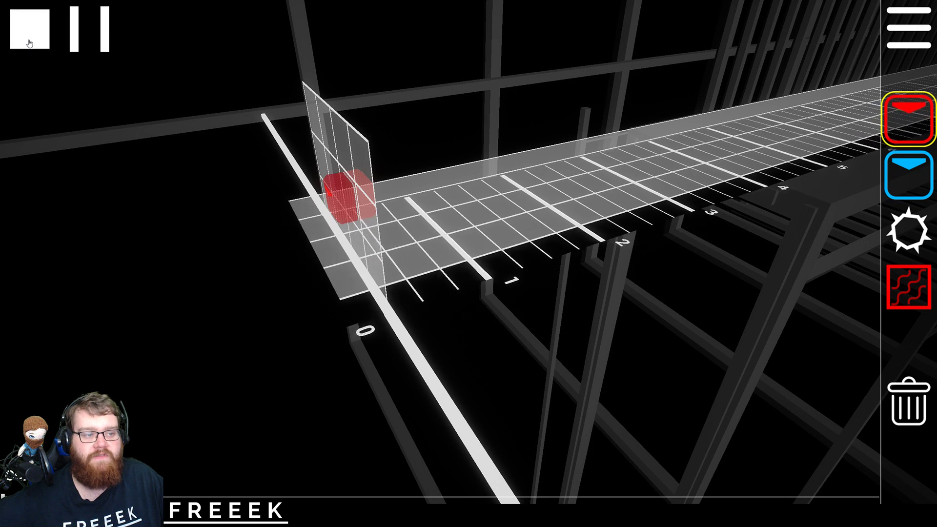
pyautogui.click(96, 24)
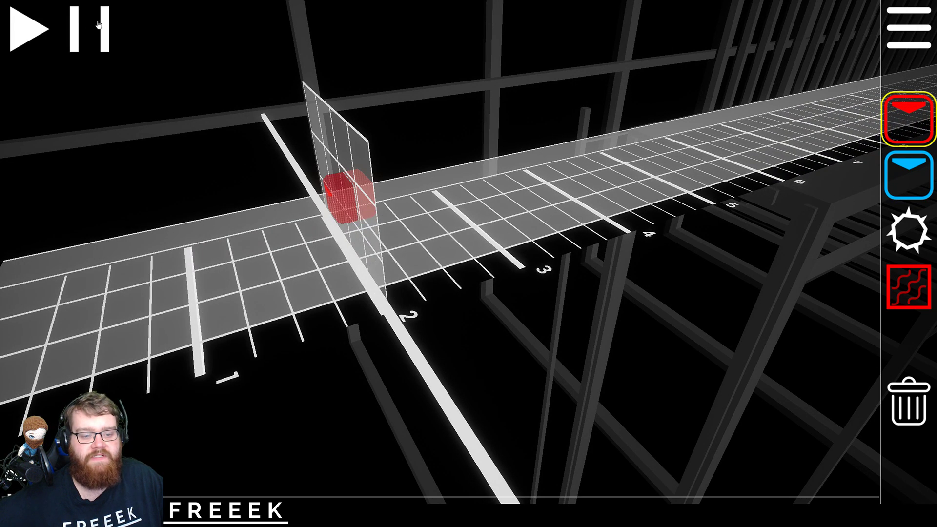
pyautogui.click(37, 32)
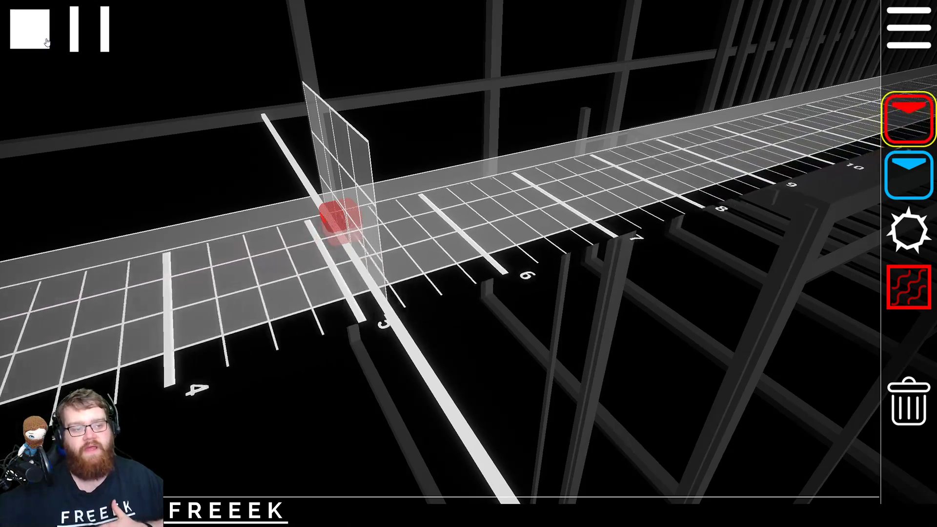
pyautogui.click(46, 42)
# Step: Move the song cursor to beat 4 and back to the start, preview playback briefly, and advance the cursor to beat 1
pyautogui.scroll(2, 185, 256)
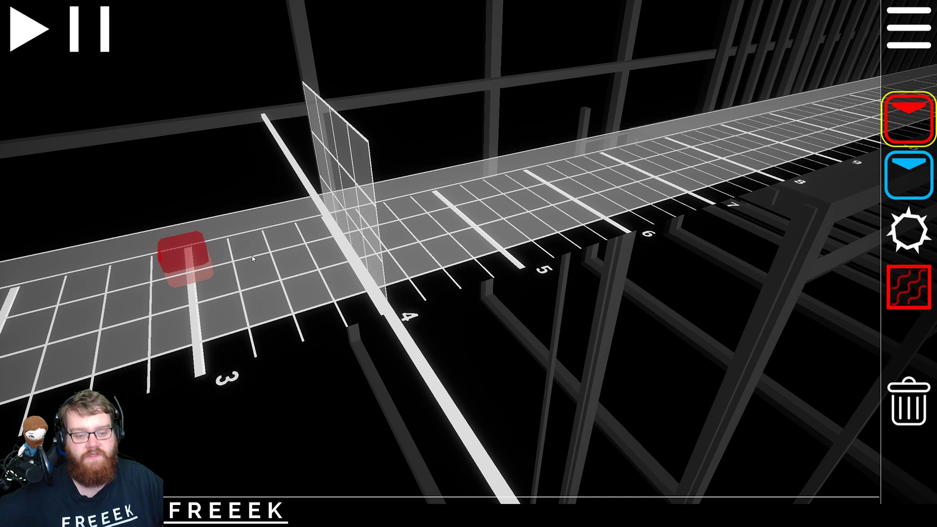
pyautogui.scroll(-4, 185, 256)
pyautogui.click(52, 57)
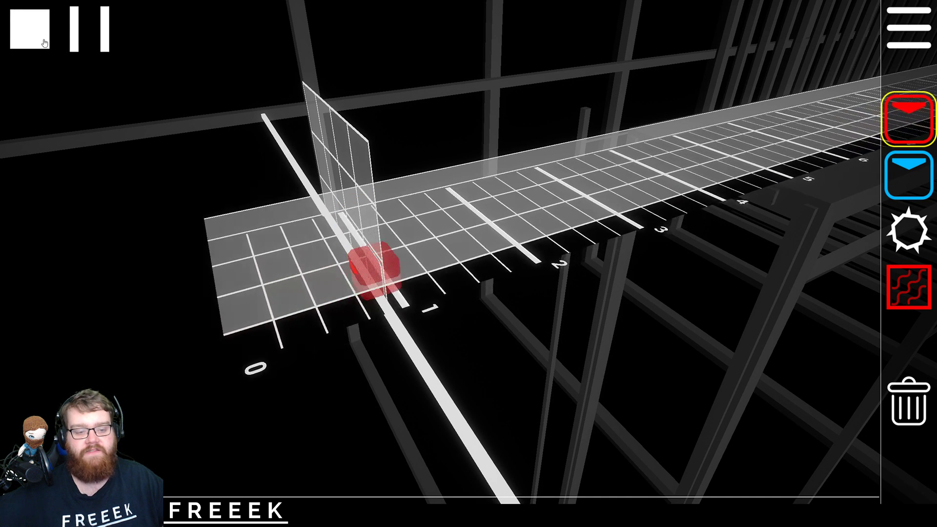
pyautogui.click(44, 43)
pyautogui.scroll(-3, 335, 270)
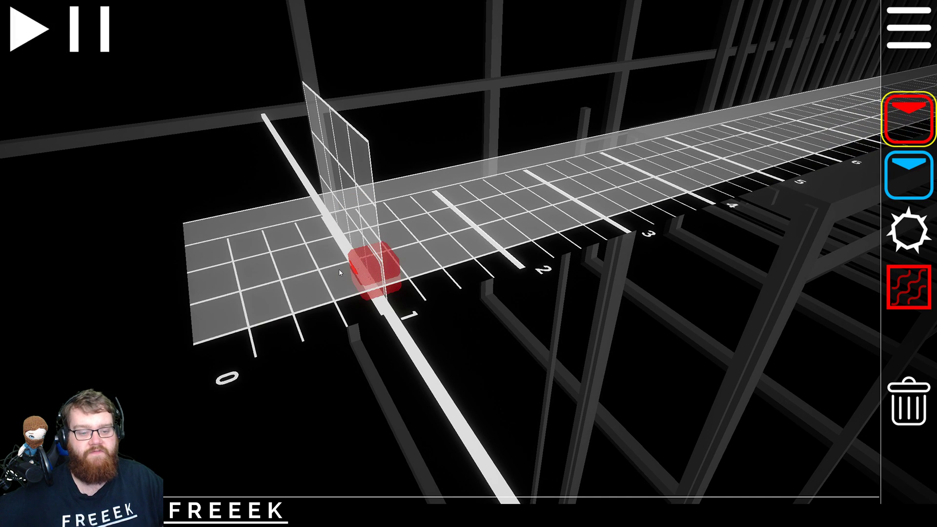
# Step: Return the cursor to beat 0, play and pause the song near beat 2, and resume and stop playback
pyautogui.scroll(3, 339, 268)
pyautogui.click(17, 39)
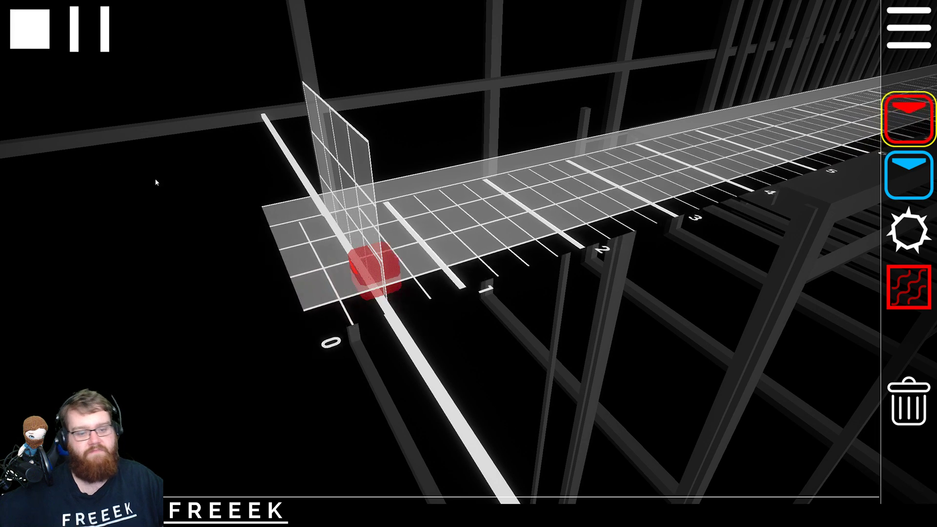
pyautogui.click(103, 29)
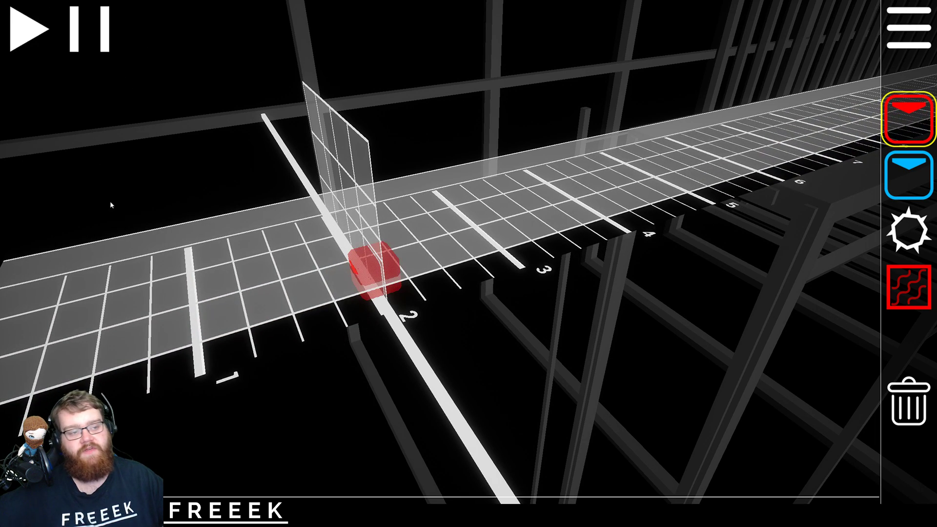
pyautogui.click(30, 36)
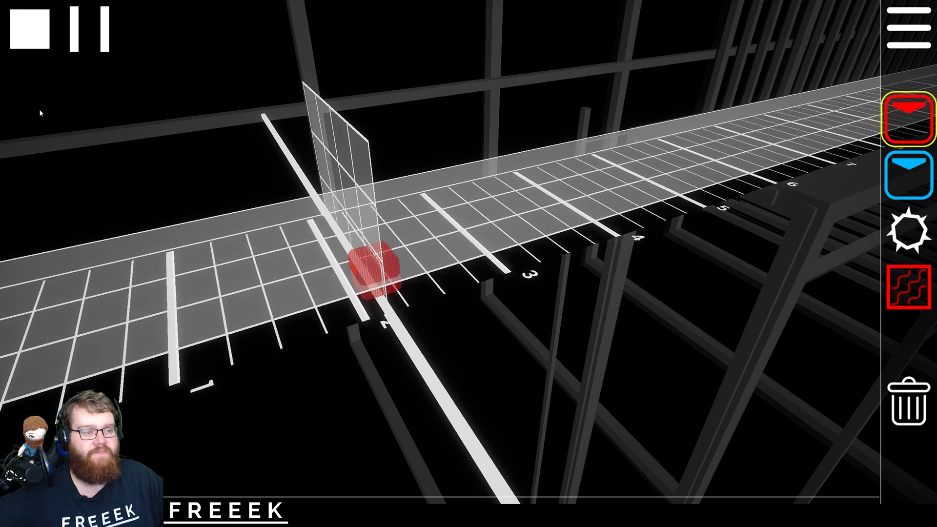
pyautogui.click(33, 35)
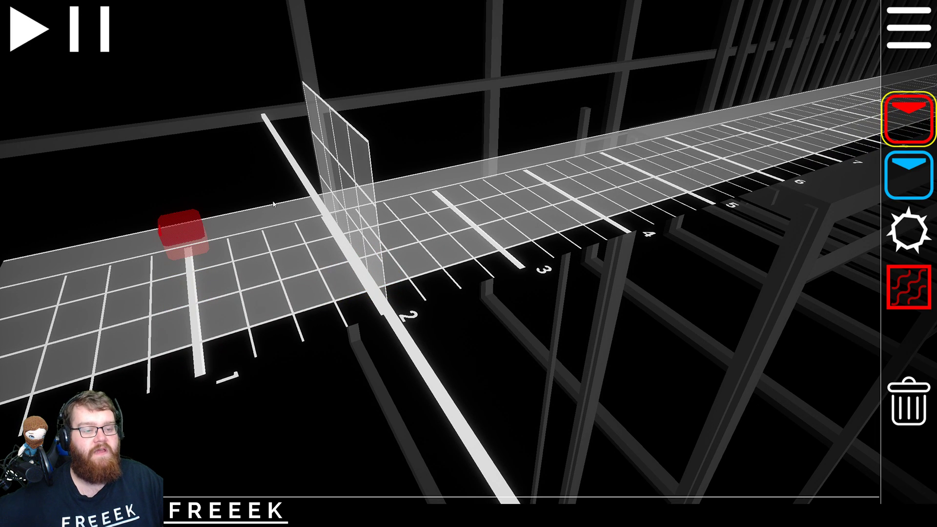
# Step: Move the song cursor forward past beat 8 and bring it back to beat 0
pyautogui.scroll(-6, 515, 225)
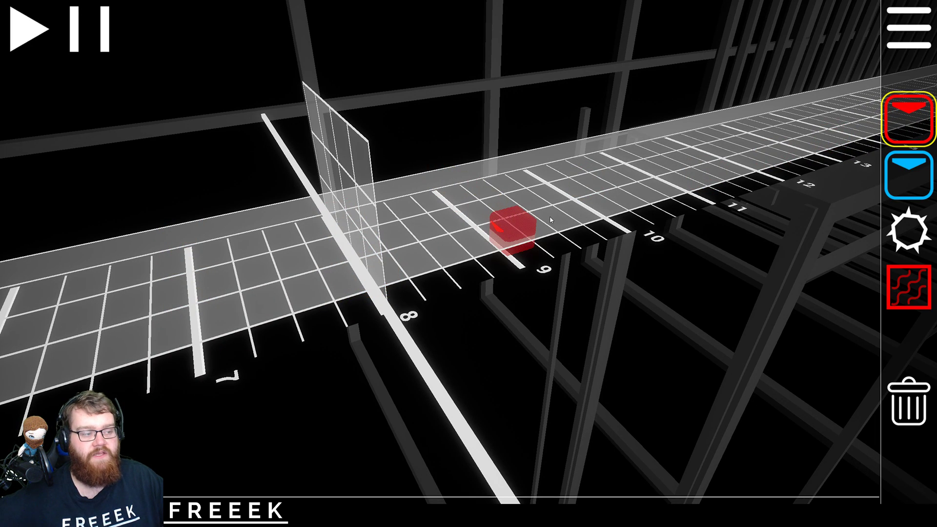
pyautogui.scroll(6, 515, 225)
pyautogui.scroll(2, 517, 225)
pyautogui.scroll(-3, 518, 225)
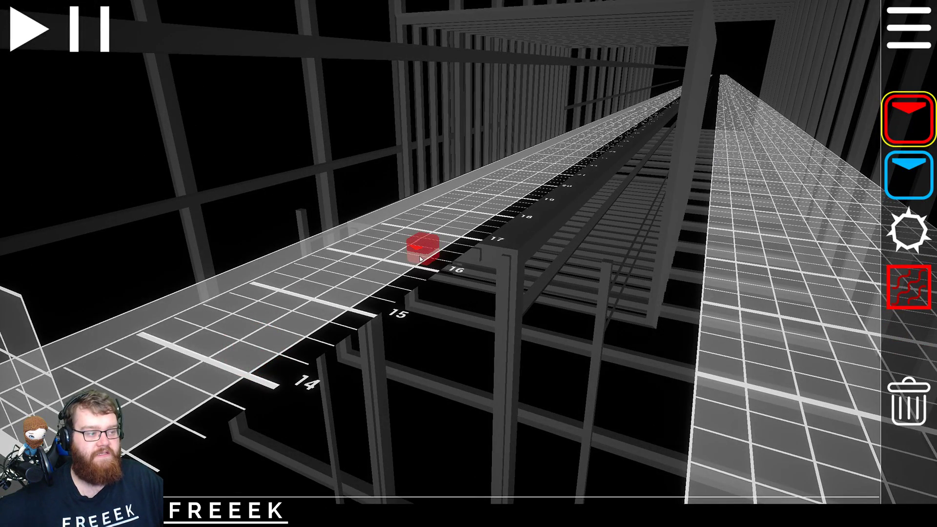
pyautogui.scroll(13, 420, 258)
pyautogui.moveTo(420, 259)
pyautogui.mouseDown()
pyautogui.moveTo(497, 253)
pyautogui.moveTo(479, 267)
pyautogui.moveTo(421, 260)
pyautogui.mouseUp()
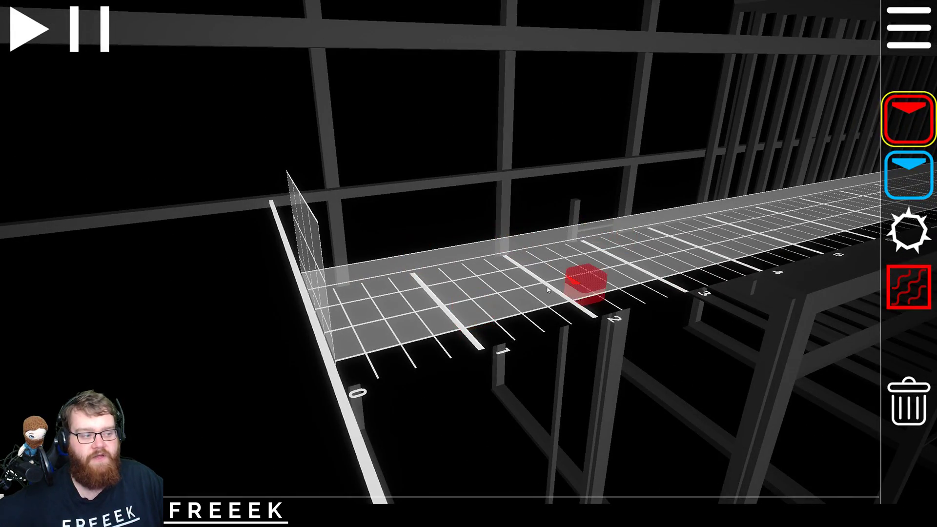
pyautogui.moveTo(588, 285); pyautogui.dragTo(441, 252)
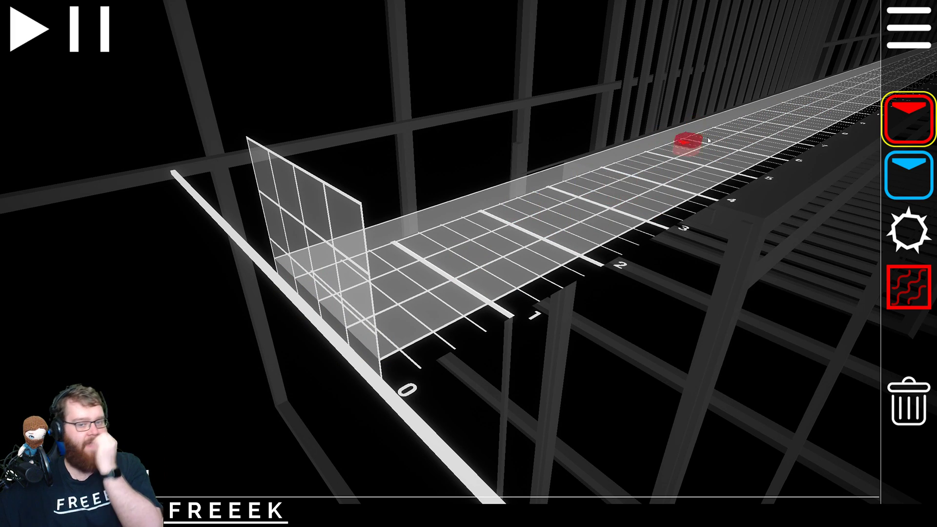
# Step: Raise the placing plane above the track floor and lower it back to the bottom row
pyautogui.scroll(2, 575, 209)
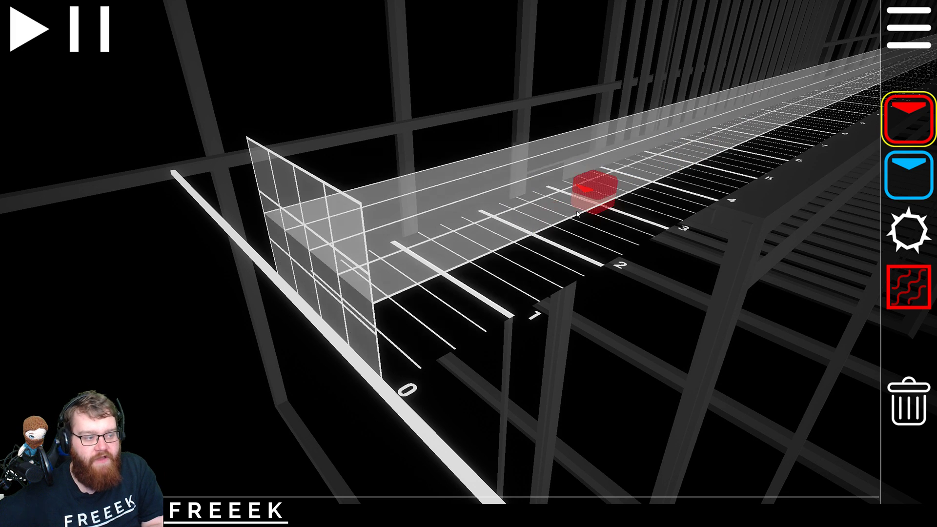
pyautogui.scroll(-2, 575, 209)
pyautogui.scroll(1, 574, 207)
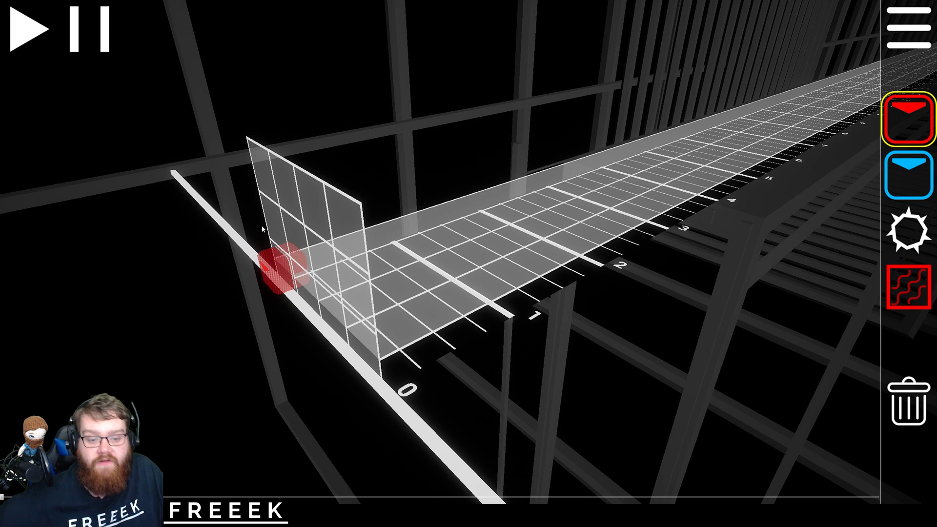
# Step: Place red notes on beats 1 and 2 in the bottom row of the lane nearest the beat numbers
pyautogui.moveTo(372, 334); pyautogui.dragTo(462, 247)
pyautogui.press('w')
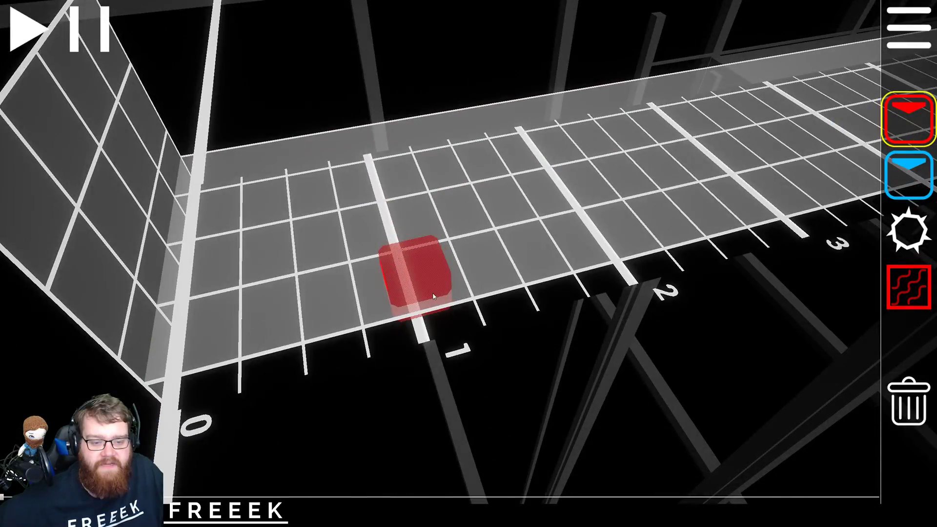
pyautogui.moveTo(432, 297); pyautogui.dragTo(414, 233)
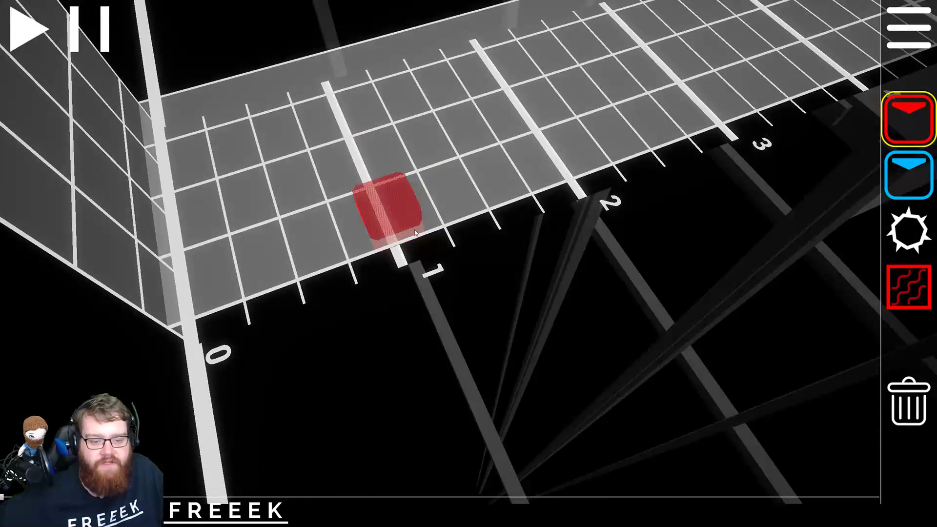
pyautogui.click(404, 228)
pyautogui.moveTo(467, 204); pyautogui.dragTo(511, 240)
pyautogui.click(460, 213)
pyautogui.press('d')
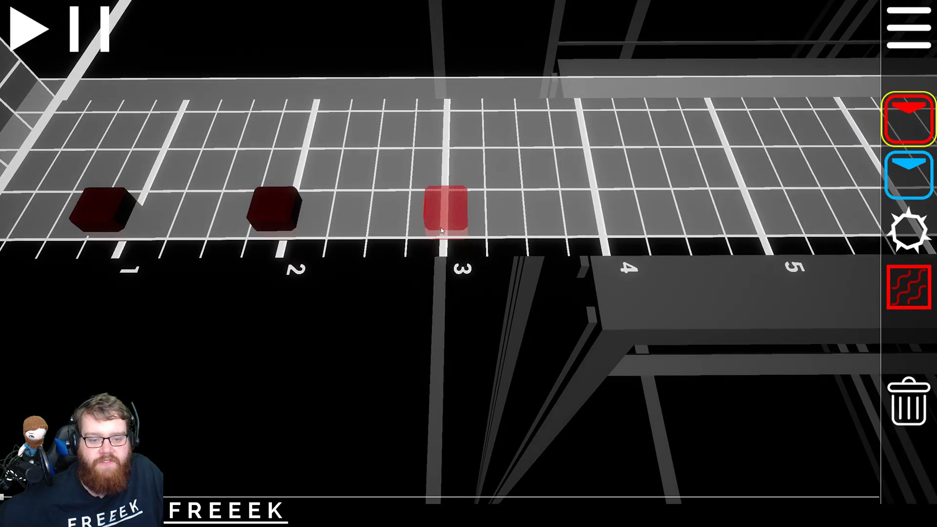
# Step: Continue the same lane with one red note on every beat from 3 to 8
pyautogui.click(441, 229)
pyautogui.scroll(1, 441, 230)
pyautogui.click(455, 222)
pyautogui.click(591, 213)
pyautogui.scroll(1, 592, 213)
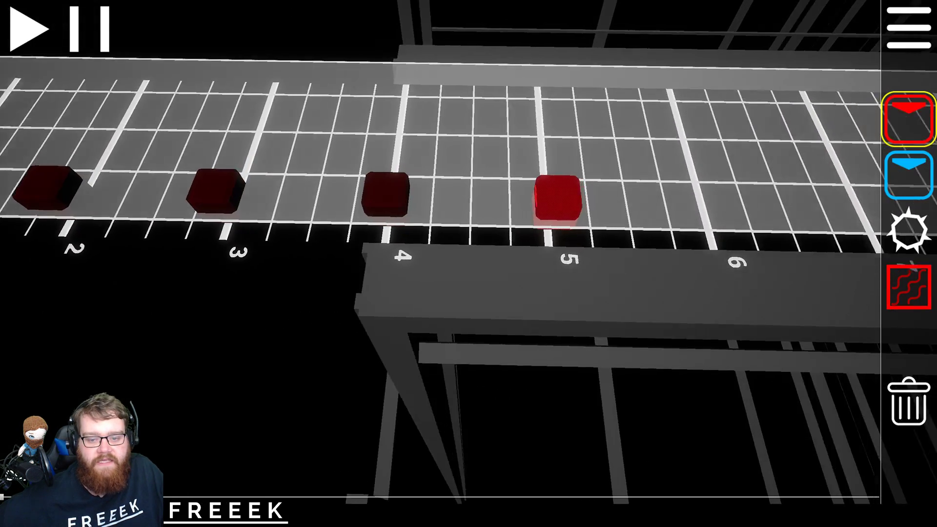
pyautogui.click(604, 227)
pyautogui.click(604, 227)
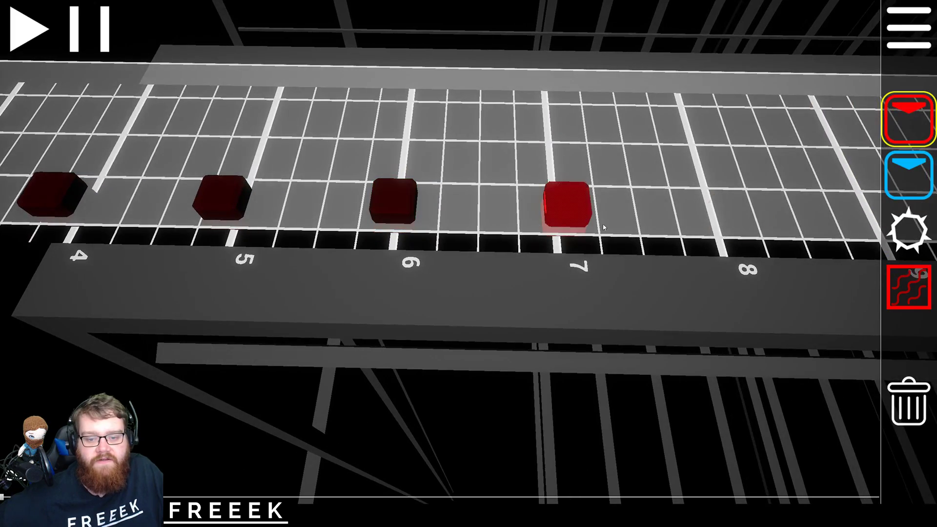
pyautogui.click(741, 215)
pyautogui.rightClick(741, 214)
pyautogui.press('w')
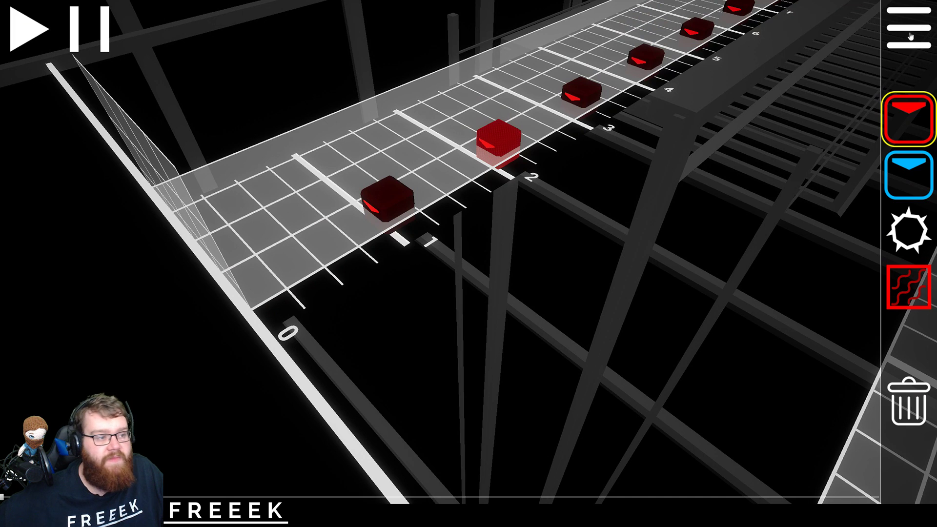
# Step: Check the editor settings, close them, and briefly play the song from beat 0 before stopping it
pyautogui.click(911, 30)
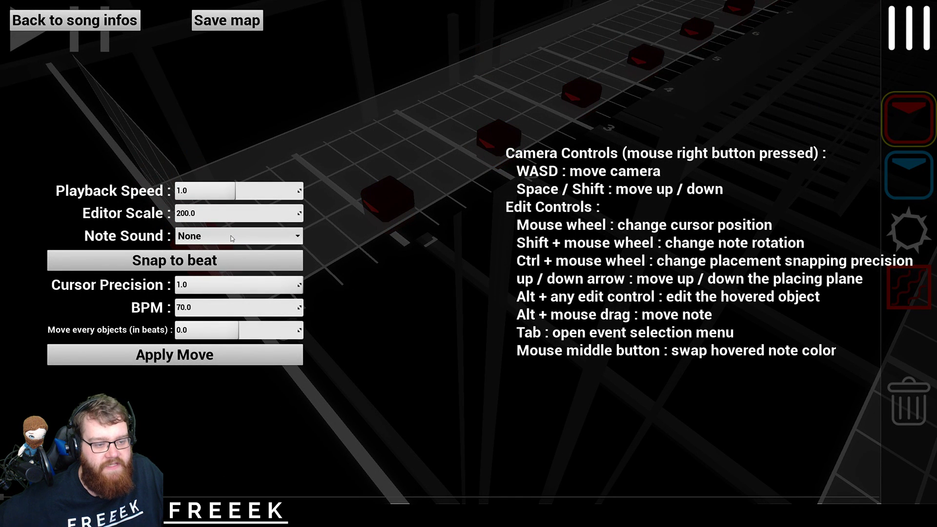
pyautogui.click(909, 34)
pyautogui.click(30, 43)
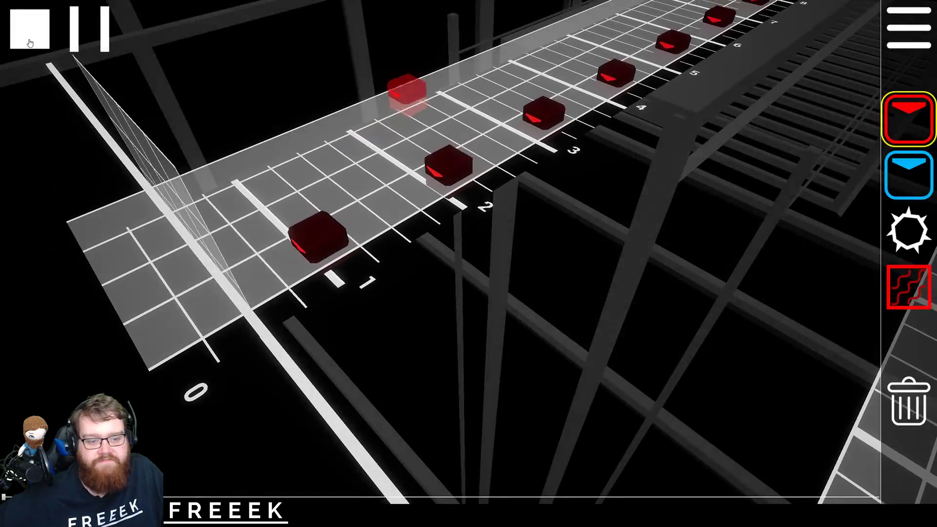
pyautogui.click(30, 43)
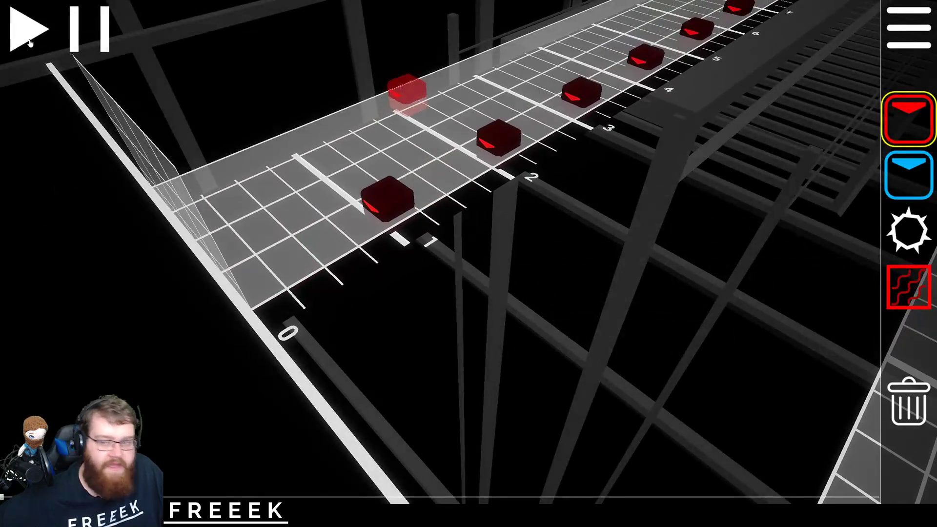
# Step: Set the note sound to Tick and close the editor settings
pyautogui.click(915, 39)
pyautogui.click(225, 238)
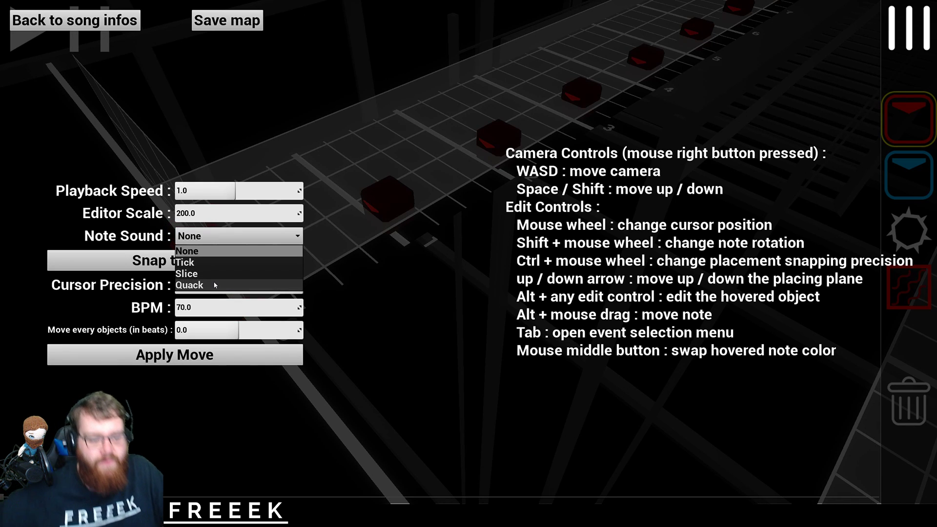
pyautogui.click(201, 260)
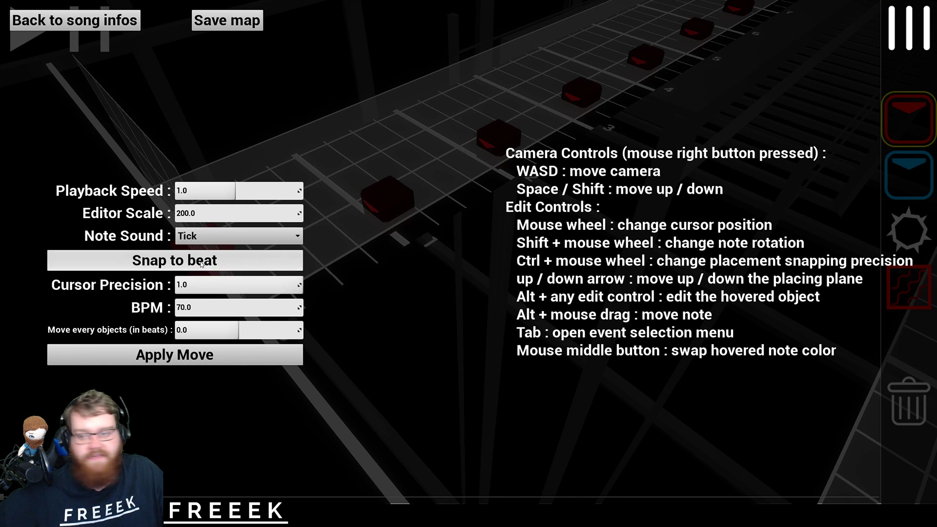
pyautogui.click(920, 25)
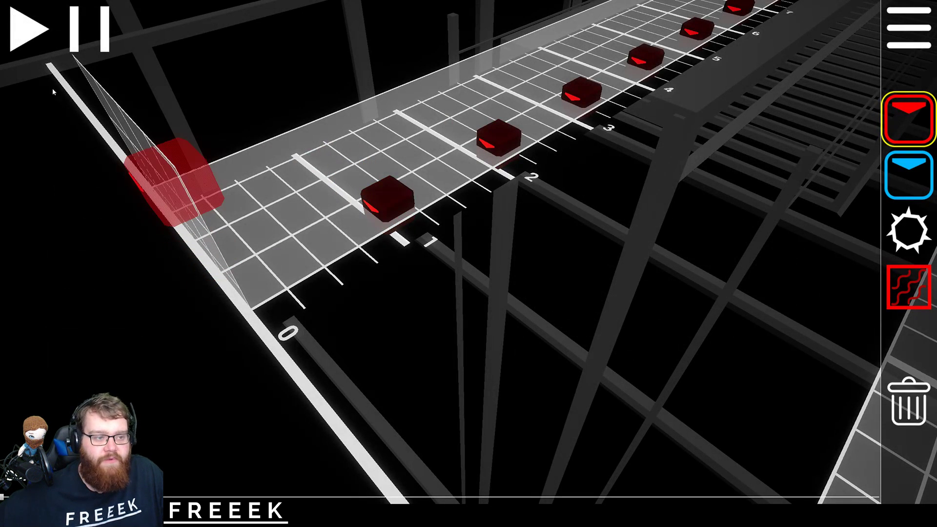
# Step: Play the song with the note ticks until past beat 5, and stop playback
pyautogui.click(39, 34)
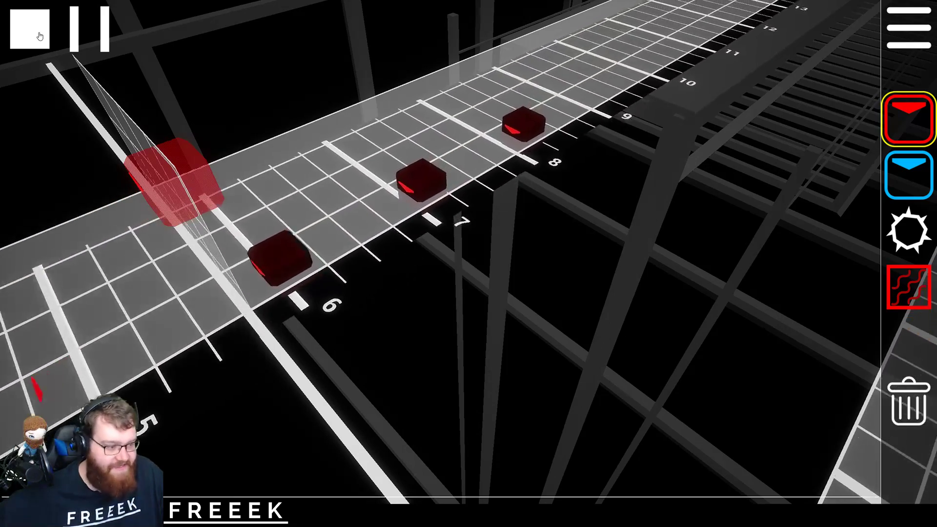
pyautogui.click(40, 35)
pyautogui.moveTo(221, 95); pyautogui.dragTo(170, 47)
pyautogui.moveTo(439, 263); pyautogui.dragTo(503, 247)
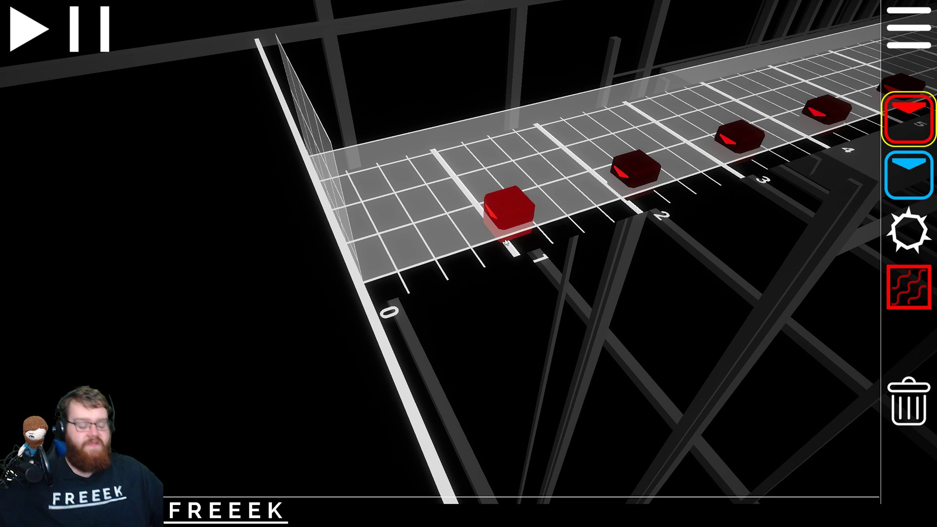
# Step: Play and stop the song's opening several times to compare the first note with the music
pyautogui.click(38, 43)
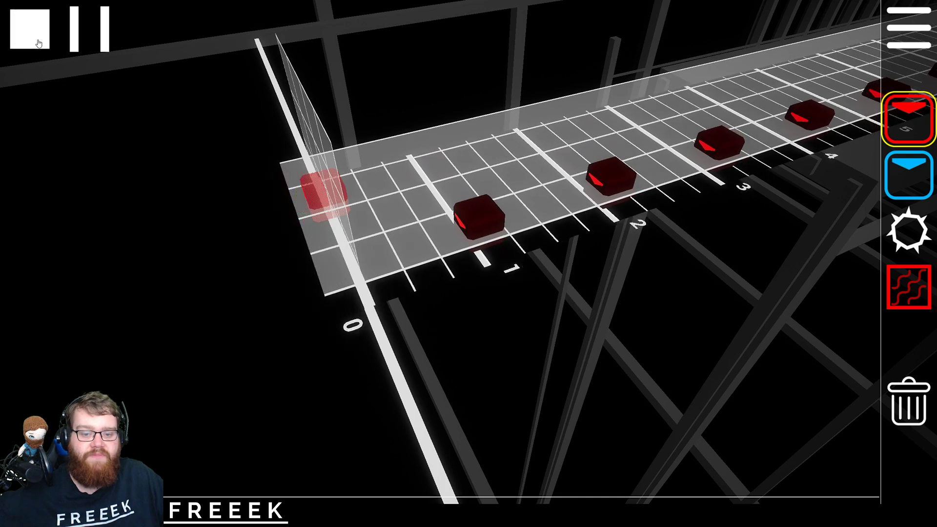
pyautogui.click(39, 43)
pyautogui.click(38, 43)
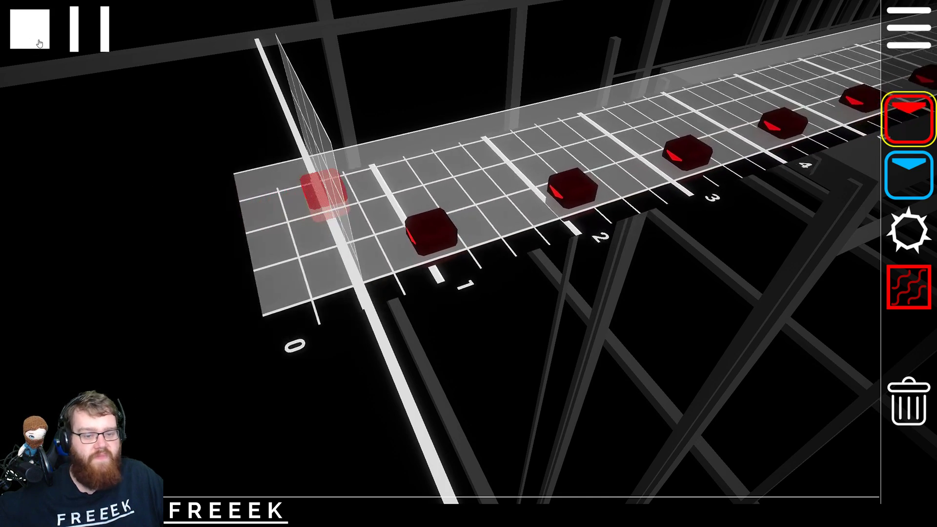
pyautogui.click(39, 43)
pyautogui.click(40, 43)
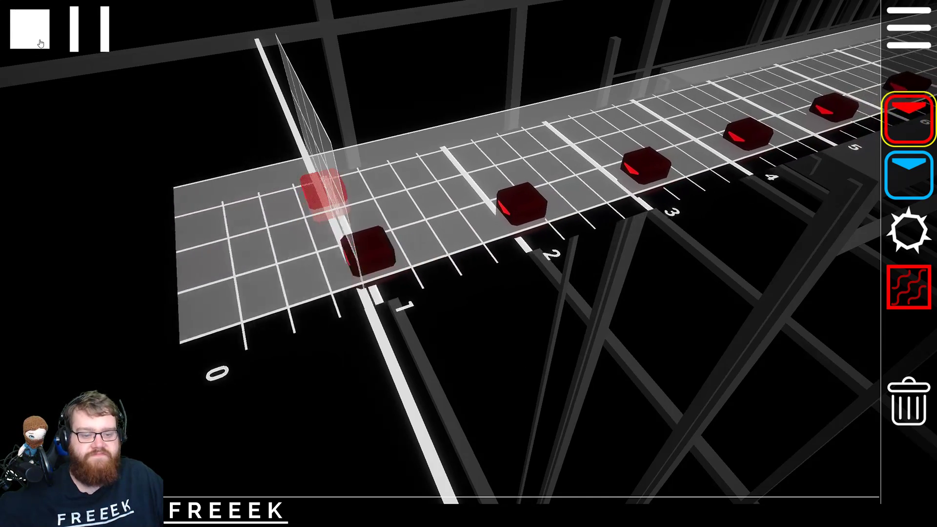
pyautogui.click(39, 44)
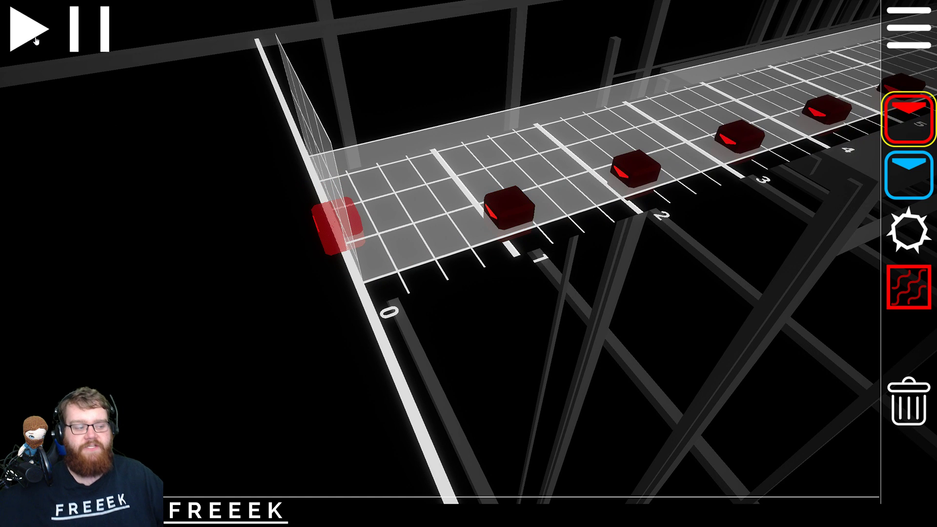
# Step: Preview the first note again, and replay from beat 0 until past the last placed note
pyautogui.click(36, 41)
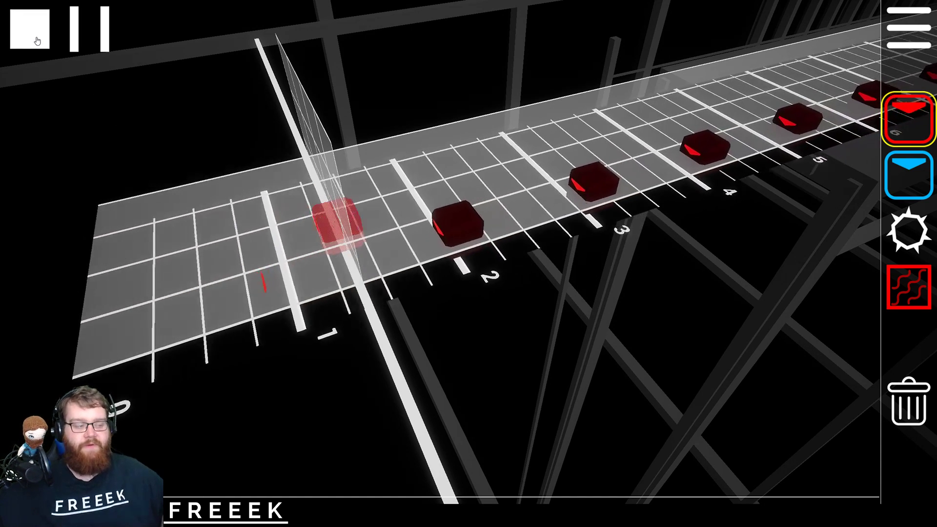
pyautogui.click(37, 41)
pyautogui.click(37, 41)
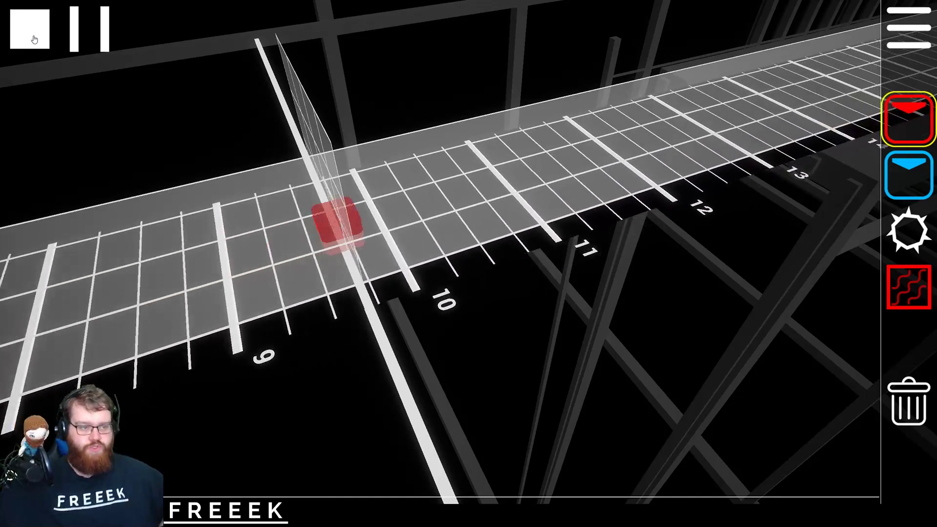
pyautogui.click(35, 39)
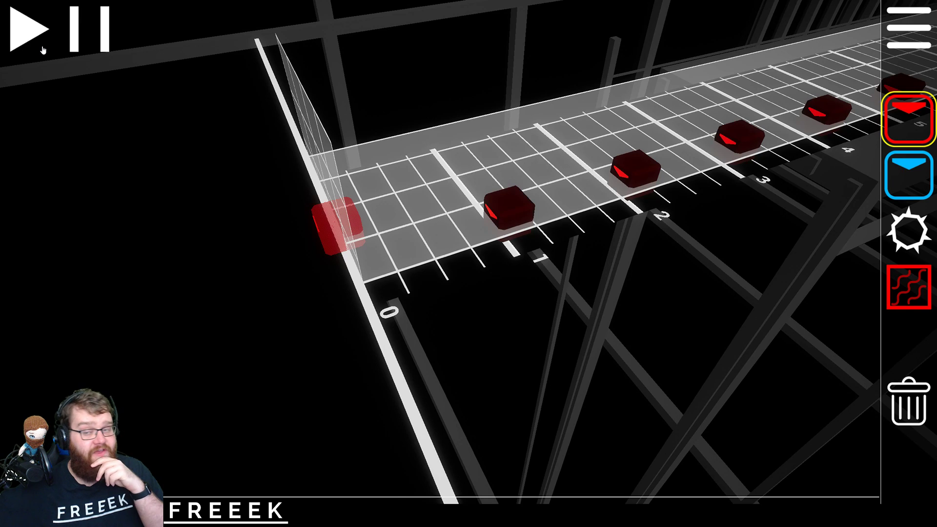
# Step: Preview the song's opening once more from beat 0
pyautogui.rightClick(460, 161)
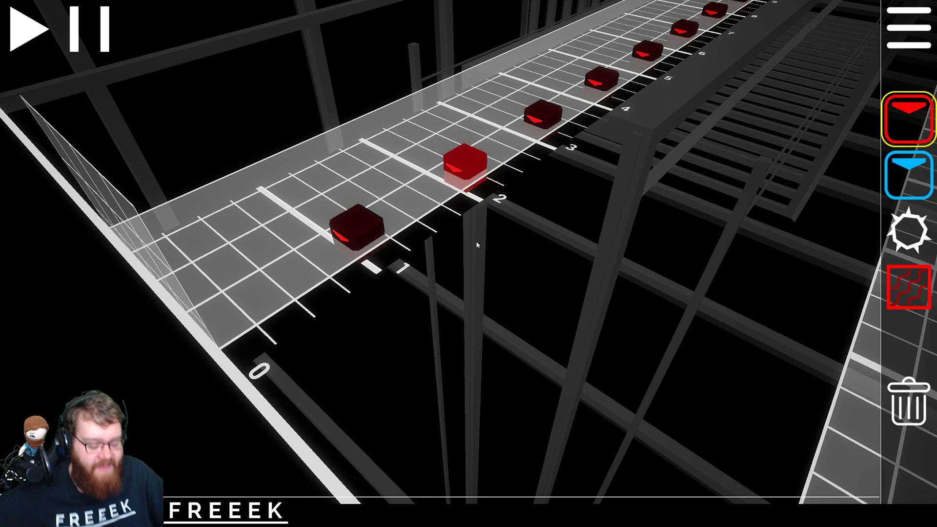
pyautogui.click(342, 246)
pyautogui.rightClick(317, 245)
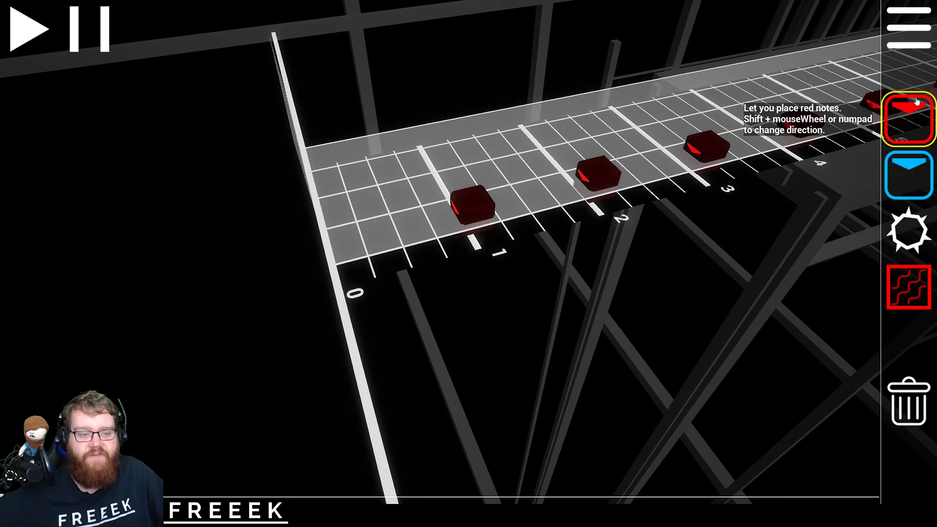
pyautogui.click(19, 34)
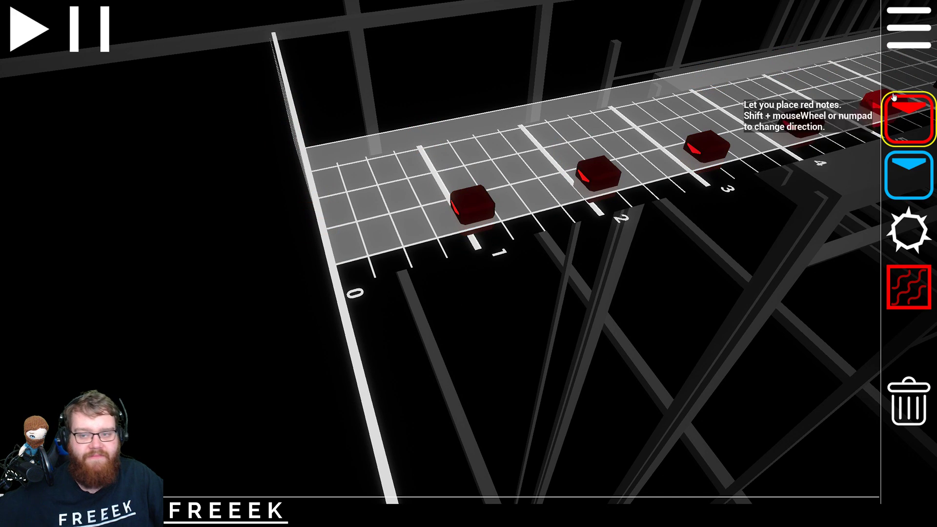
# Step: Save the map and go back to the song information page
pyautogui.click(900, 44)
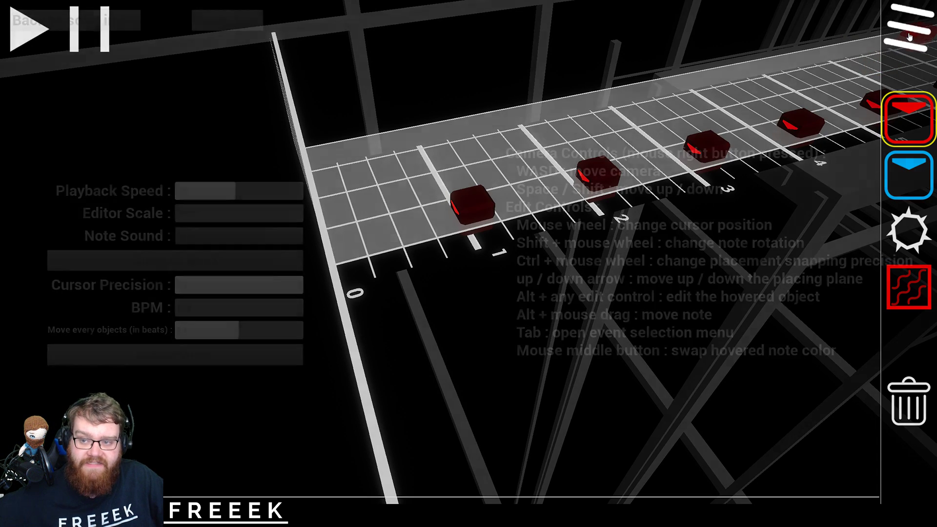
pyautogui.click(227, 20)
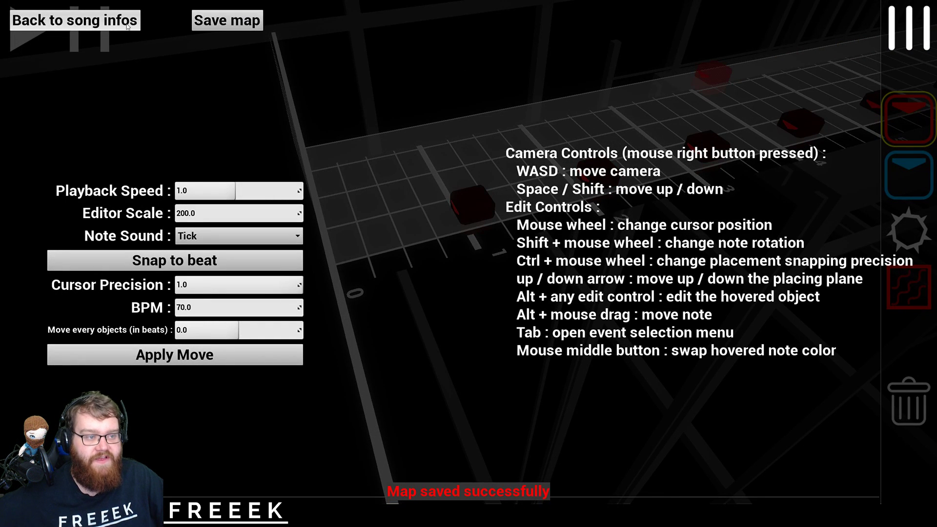
pyautogui.click(102, 28)
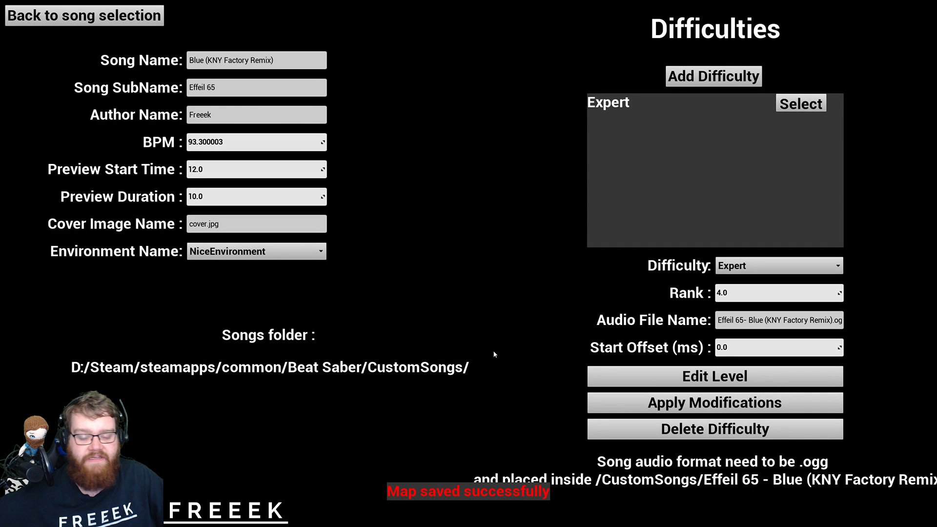
# Step: Set the Expert difficulty's start offset to 250 ms and reopen the level for editing
pyautogui.click(748, 347)
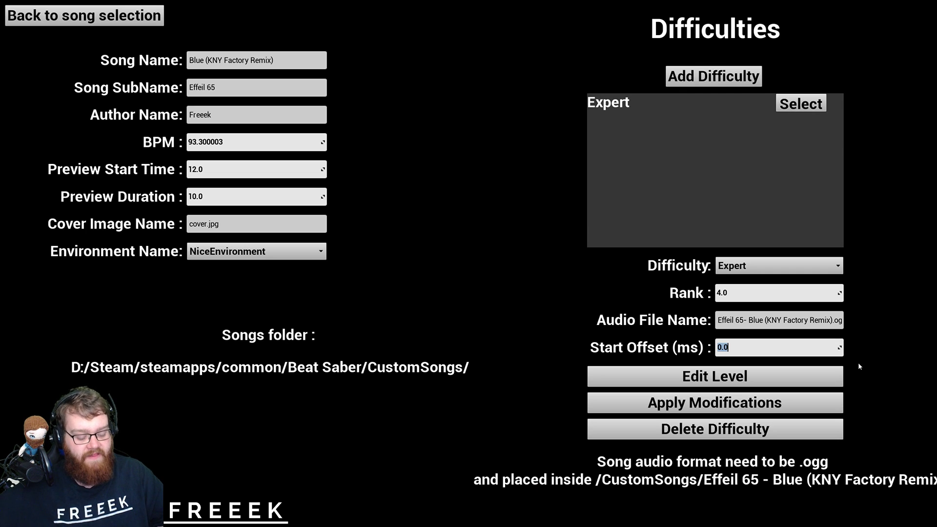
pyautogui.write('250')
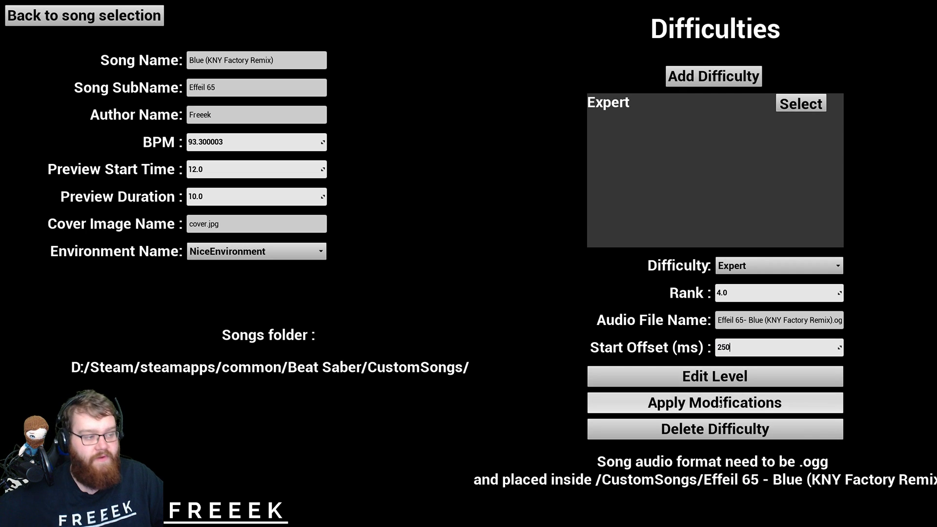
pyautogui.click(716, 376)
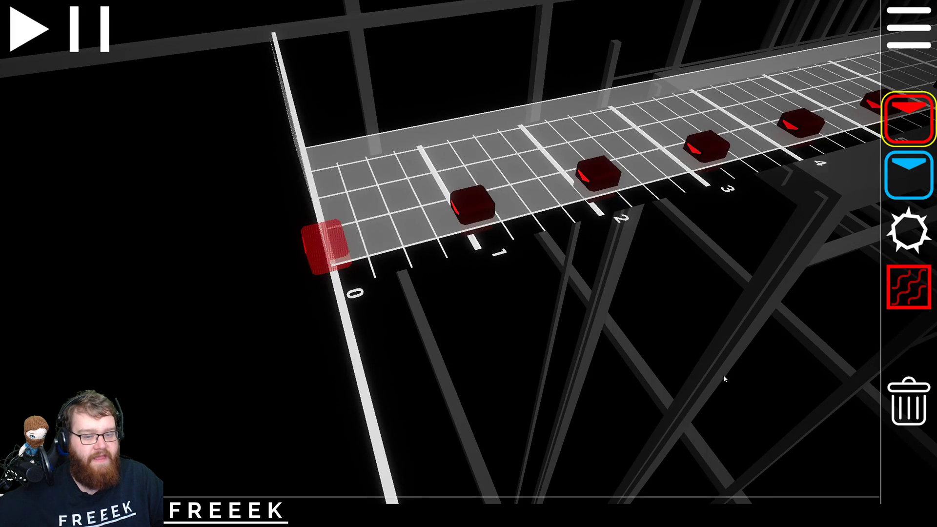
# Step: Set the note sound to Tick again in the reopened level and close the settings
pyautogui.click(901, 46)
pyautogui.click(239, 235)
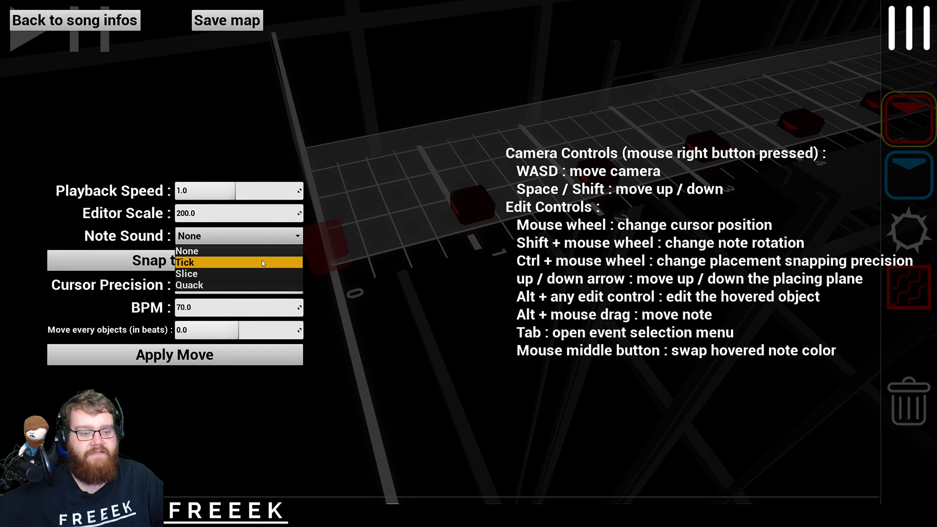
pyautogui.click(196, 262)
pyautogui.click(898, 46)
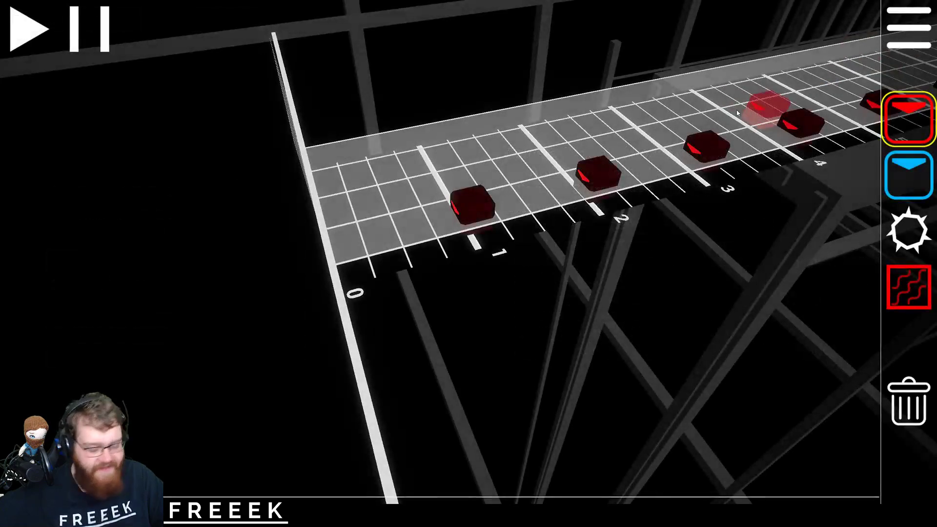
# Step: Play the opening notes with the 250 ms offset to check their timing, and stop playback
pyautogui.rightClick(328, 92)
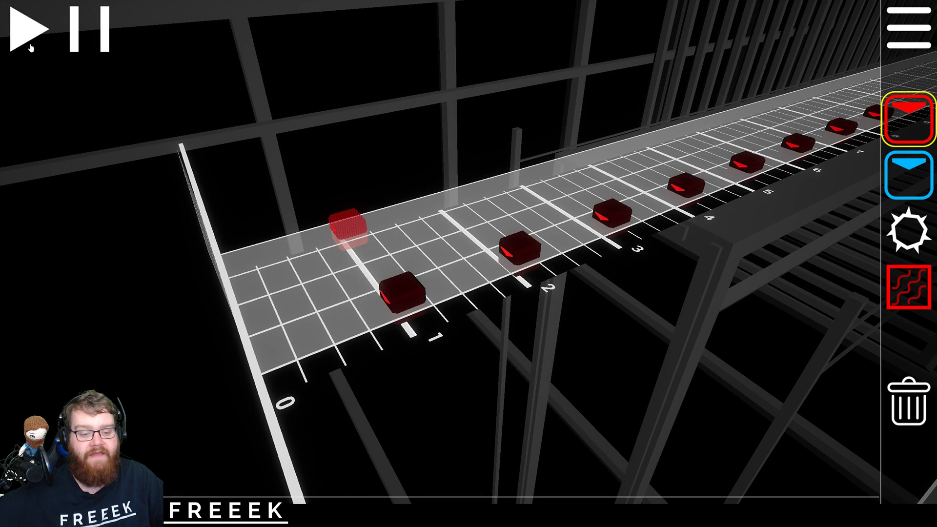
pyautogui.click(30, 45)
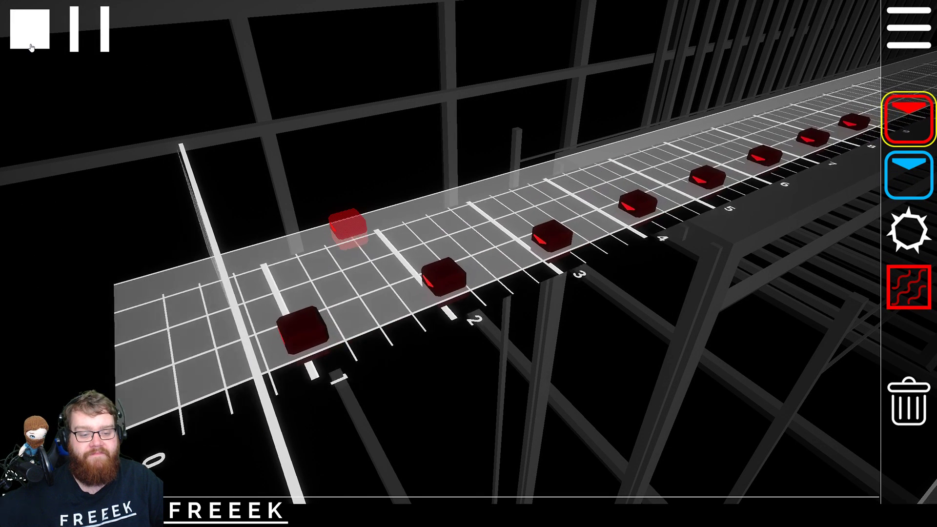
pyautogui.click(31, 45)
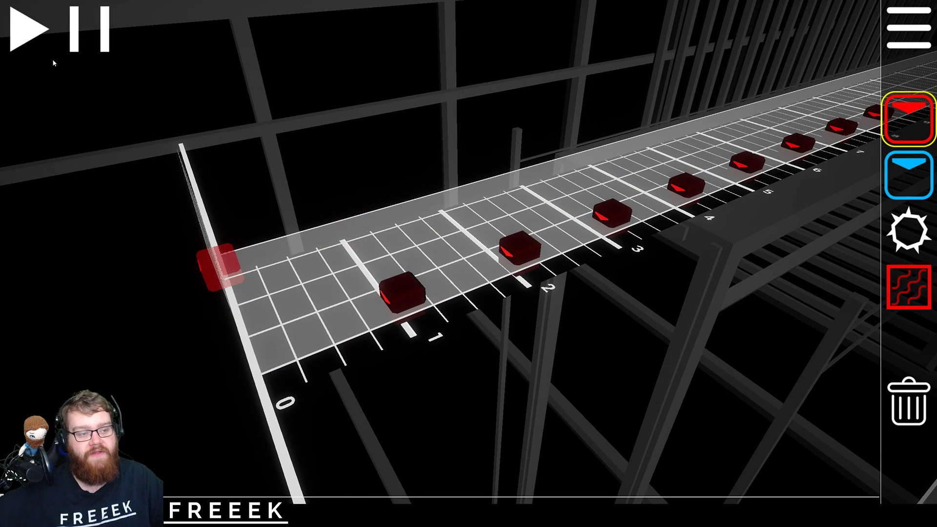
# Step: Replay the opening notes twice to recheck the 250 ms offset against the music, stopping playback each time
pyautogui.click(40, 36)
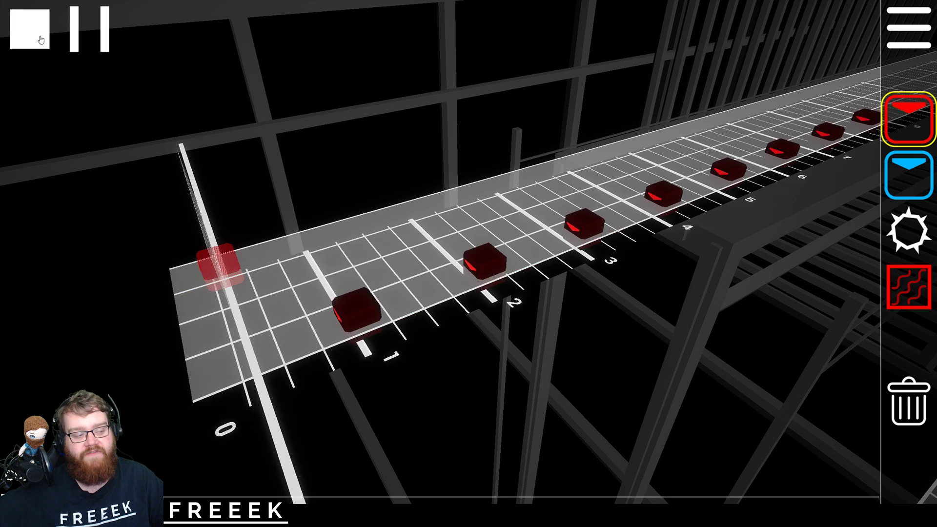
pyautogui.click(40, 37)
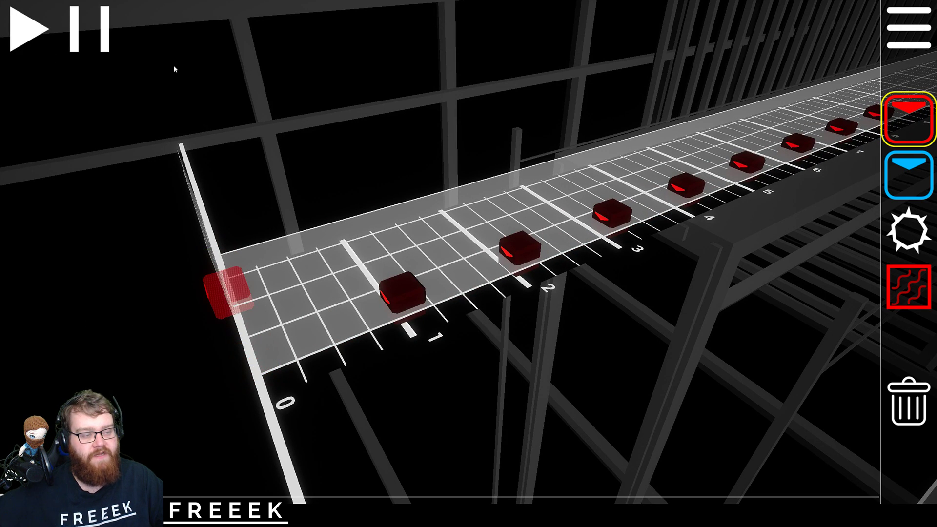
pyautogui.click(28, 32)
pyautogui.click(28, 35)
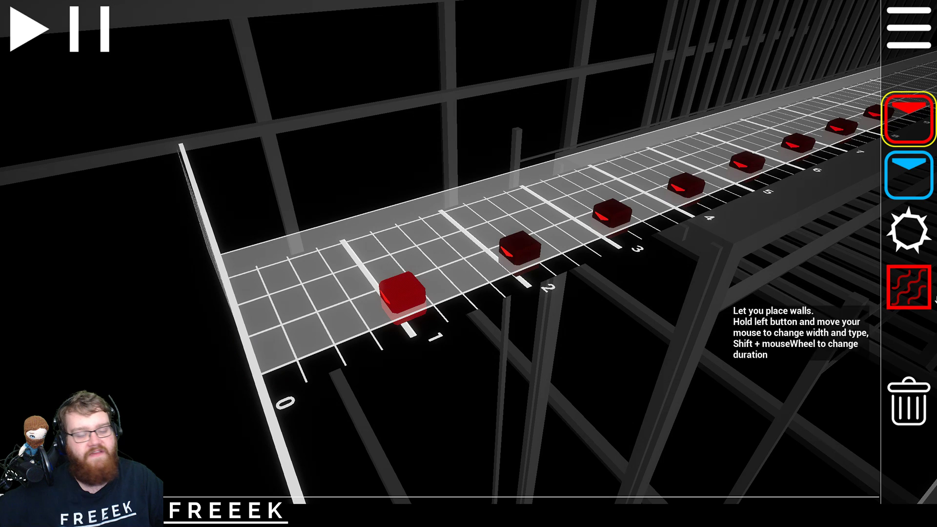
# Step: Save the map and return to the song information page to revise the offset
pyautogui.click(898, 41)
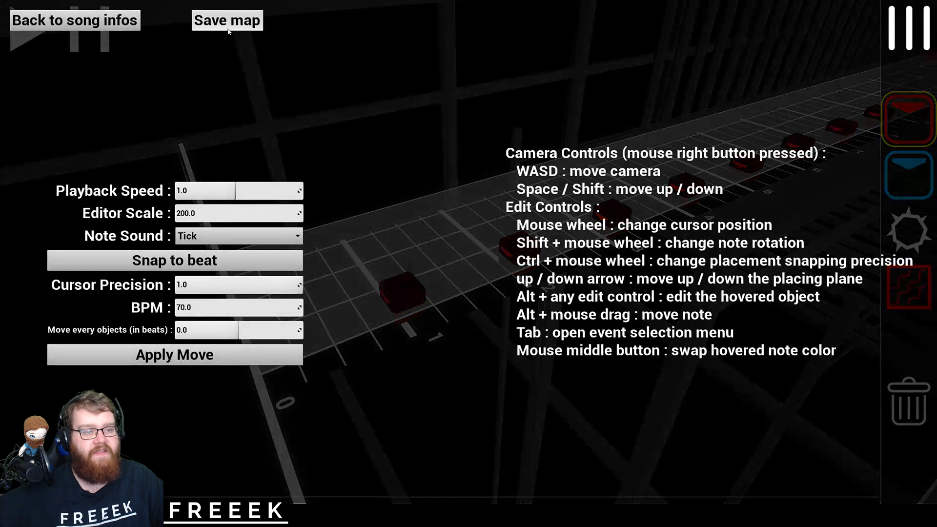
pyautogui.click(228, 20)
pyautogui.click(75, 20)
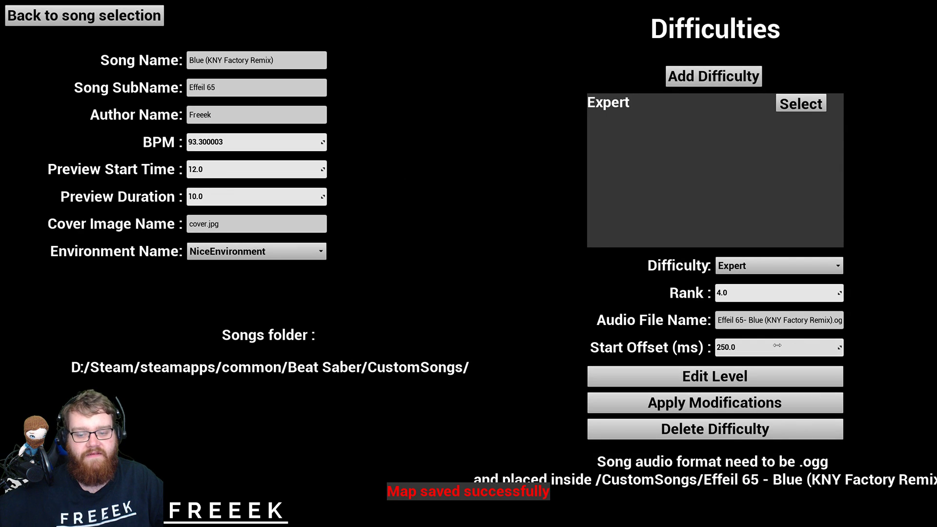
# Step: Set the Expert difficulty's start offset to 750 ms, apply it and reopen the level for editing
pyautogui.click(778, 346)
pyautogui.write('75')
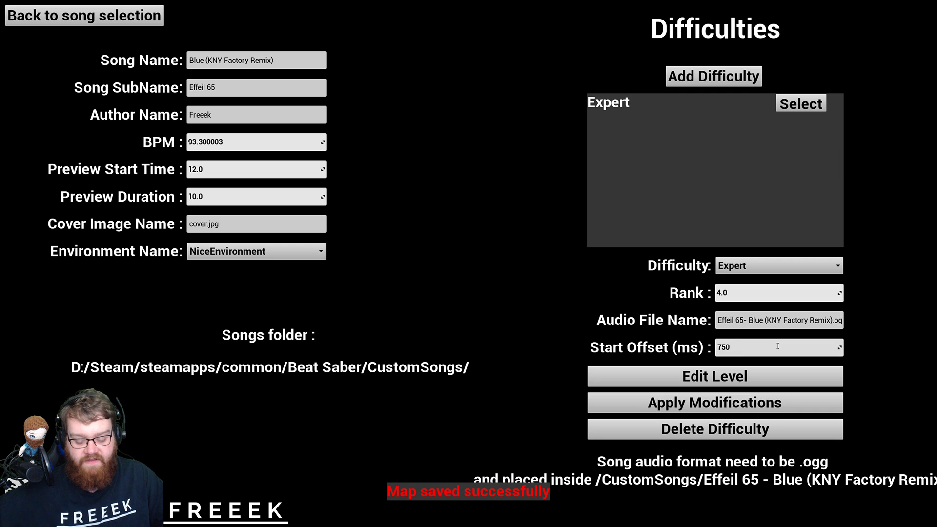
pyautogui.write('0')
pyautogui.click(725, 409)
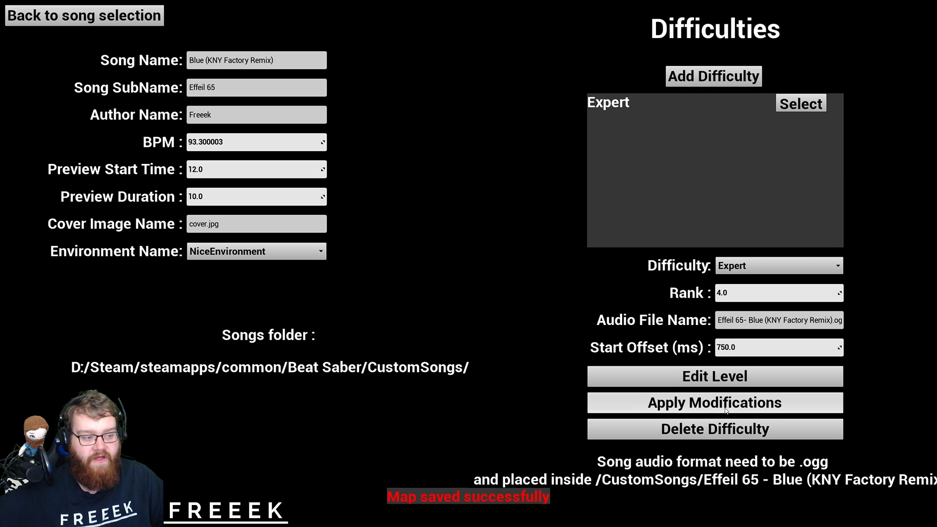
pyautogui.click(726, 375)
# Step: Set the note sound to Tick in the level opened with the 750 ms offset and close the settings
pyautogui.press('Escape')
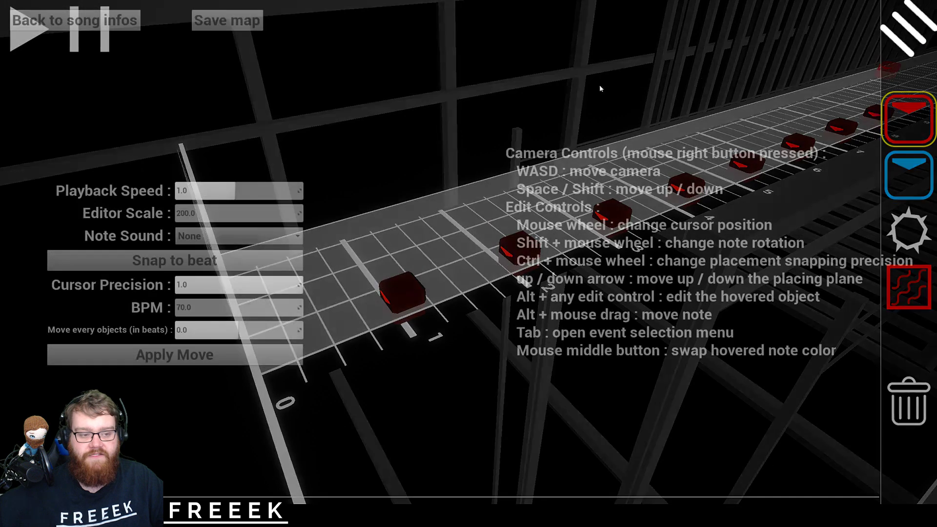
pyautogui.click(202, 236)
pyautogui.click(201, 268)
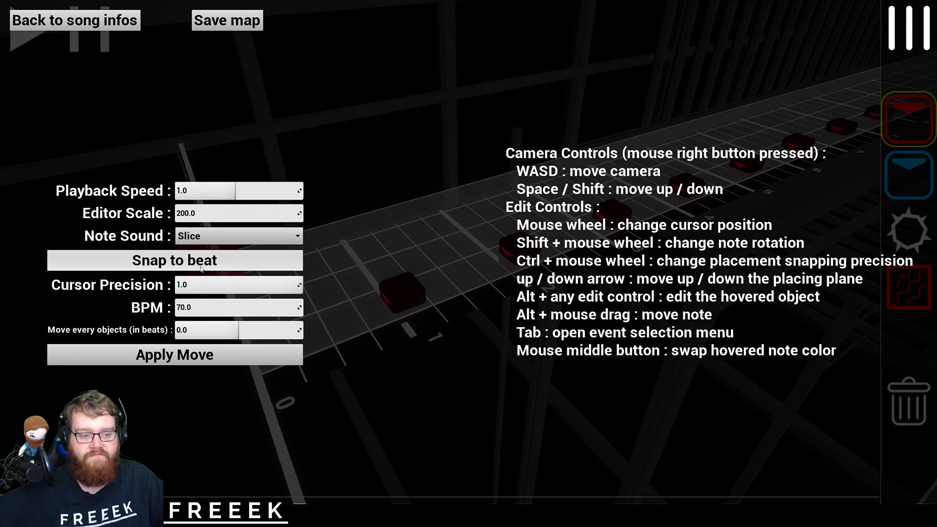
pyautogui.click(202, 236)
pyautogui.click(202, 257)
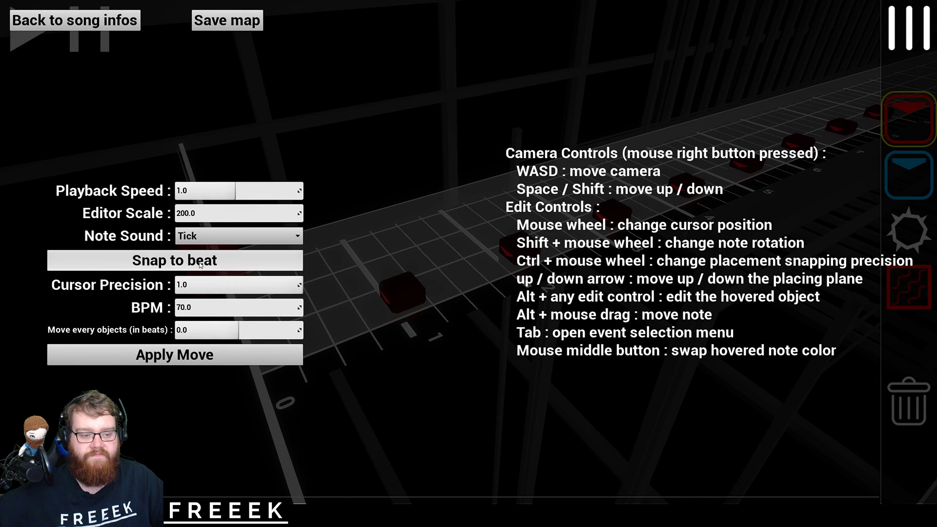
pyautogui.click(913, 39)
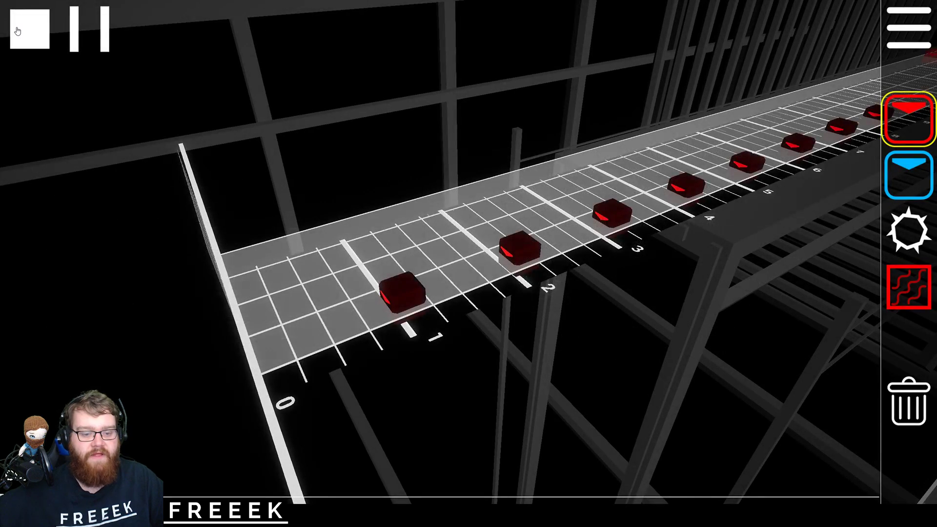
# Step: Play and stop the opening notes repeatedly to check their timing with the 750 ms offset
pyautogui.click(18, 31)
pyautogui.click(17, 32)
pyautogui.click(18, 31)
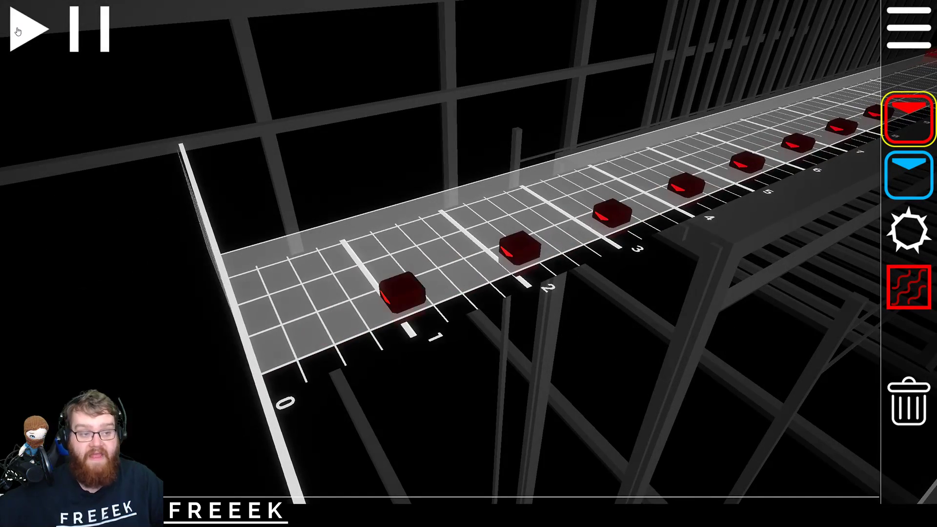
pyautogui.click(17, 32)
pyautogui.click(18, 32)
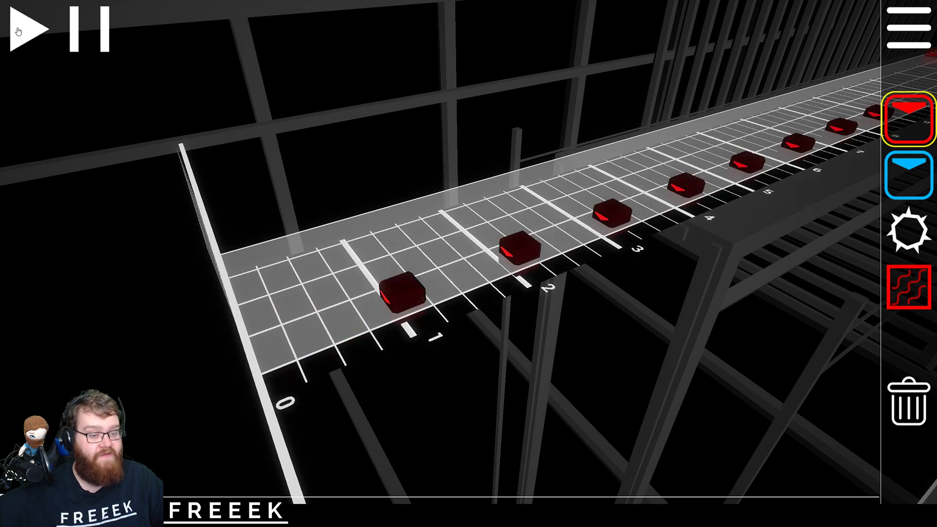
pyautogui.click(19, 31)
pyautogui.click(18, 32)
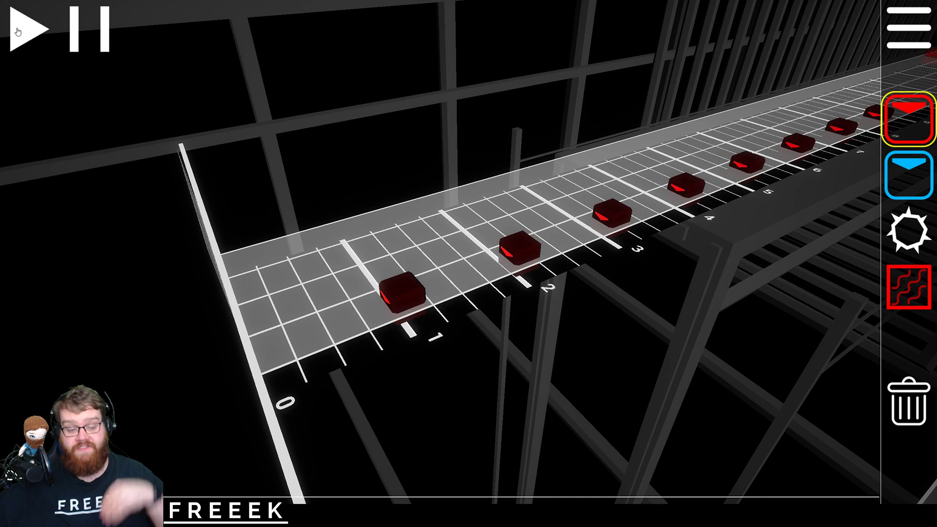
# Step: Reduce the playback speed to 0.1 and close the settings
pyautogui.click(901, 47)
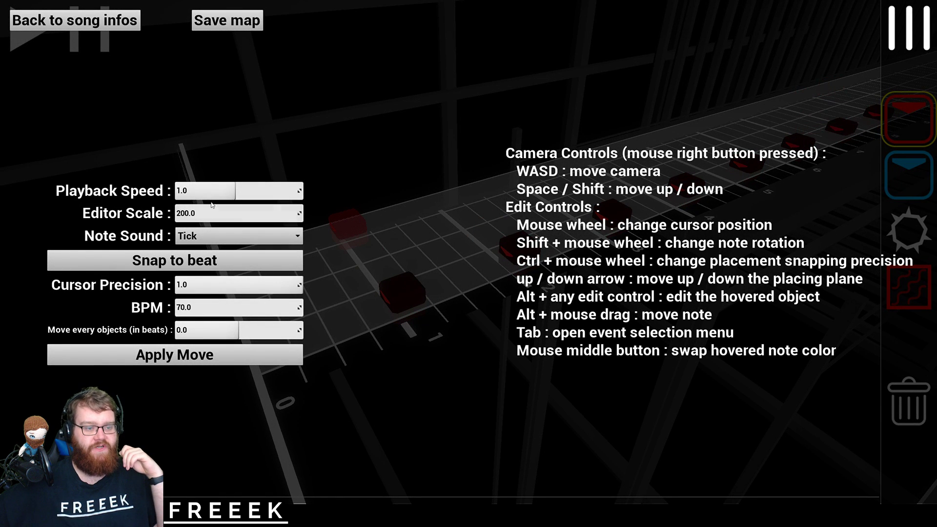
pyautogui.moveTo(222, 190); pyautogui.dragTo(176, 190)
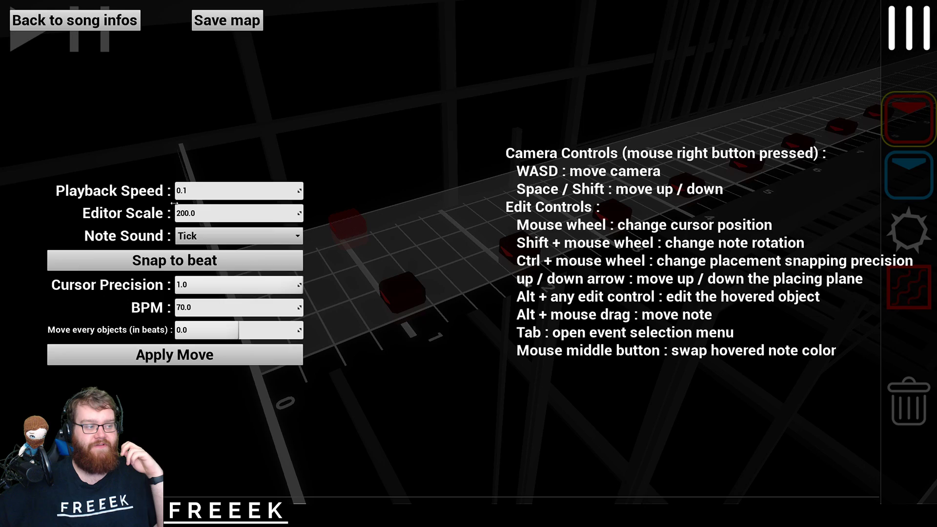
pyautogui.click(902, 45)
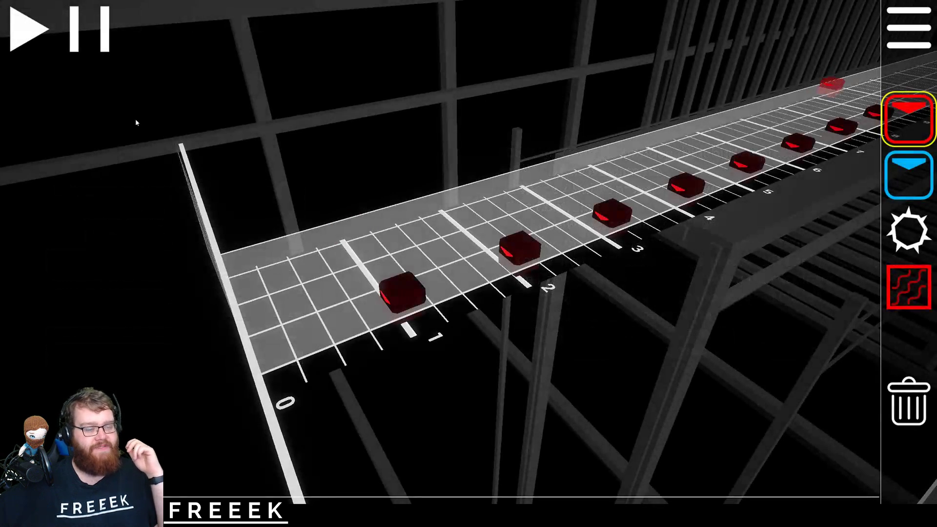
# Step: Play the first notes repeatedly at 0.1 speed to compare the tick with the beat, and stop playback
pyautogui.click(24, 41)
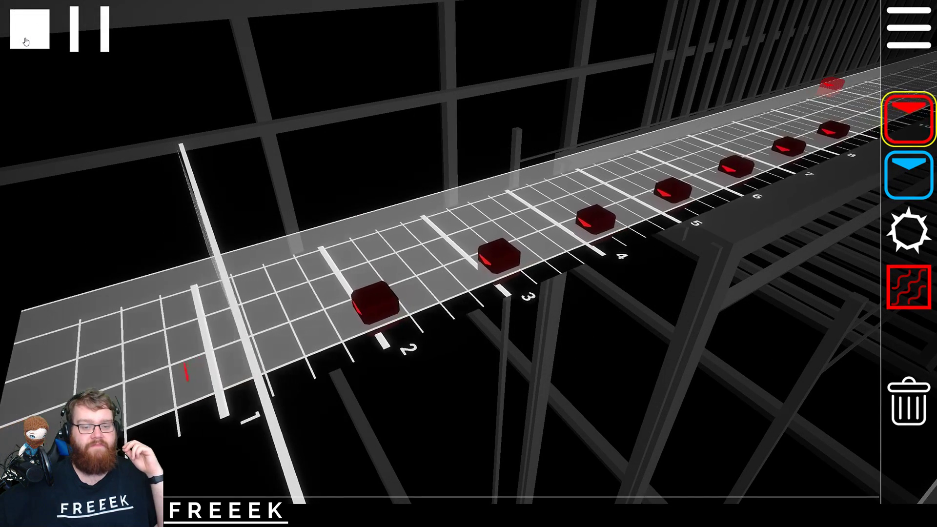
pyautogui.click(26, 42)
pyautogui.click(26, 42)
pyautogui.click(25, 42)
pyautogui.click(26, 42)
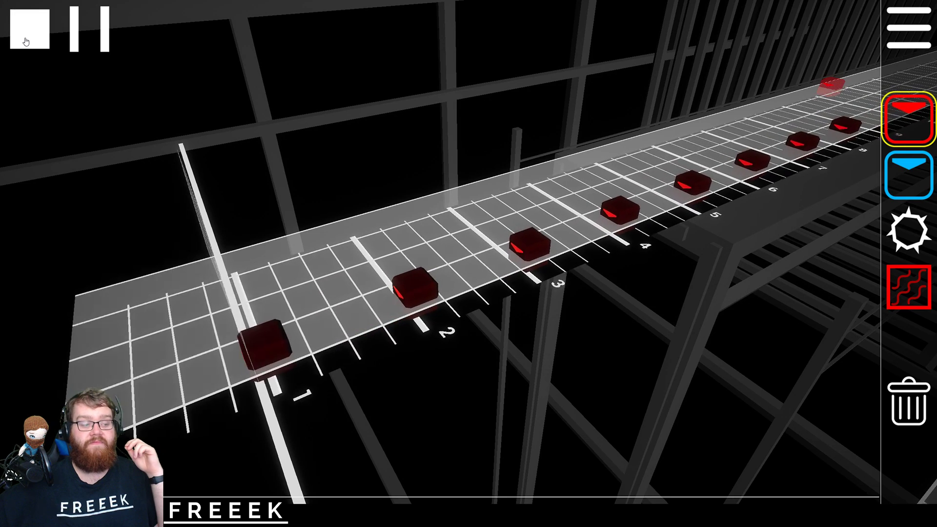
pyautogui.click(26, 42)
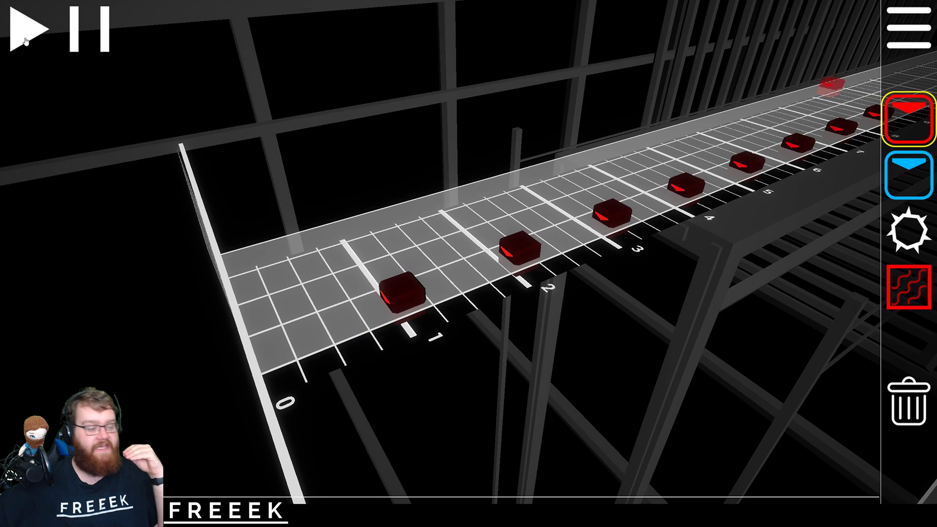
pyautogui.click(25, 41)
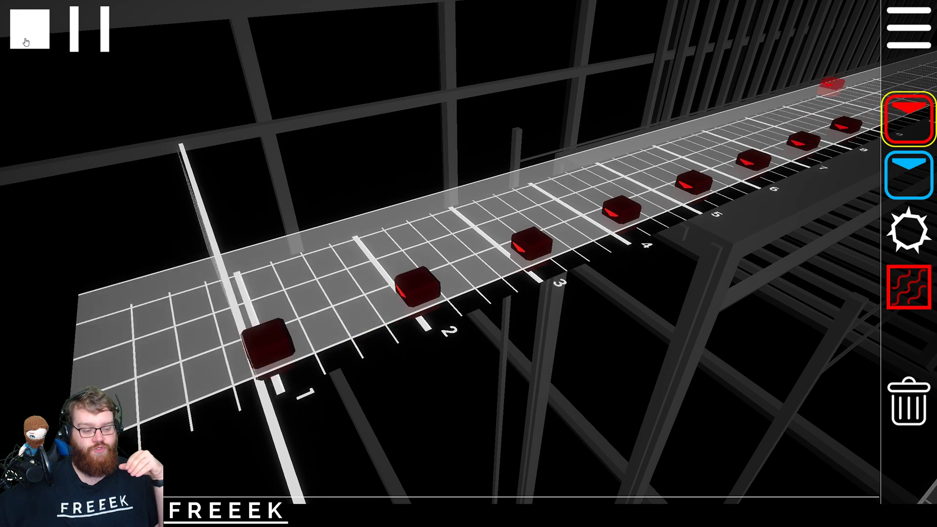
pyautogui.click(26, 42)
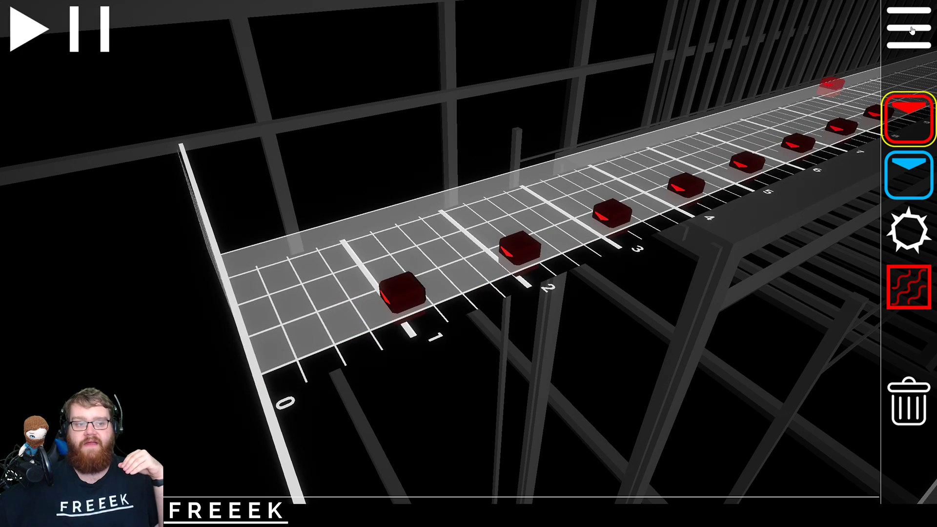
# Step: Save the map and reopen the Expert level with its start offset set to 770 ms
pyautogui.click(910, 30)
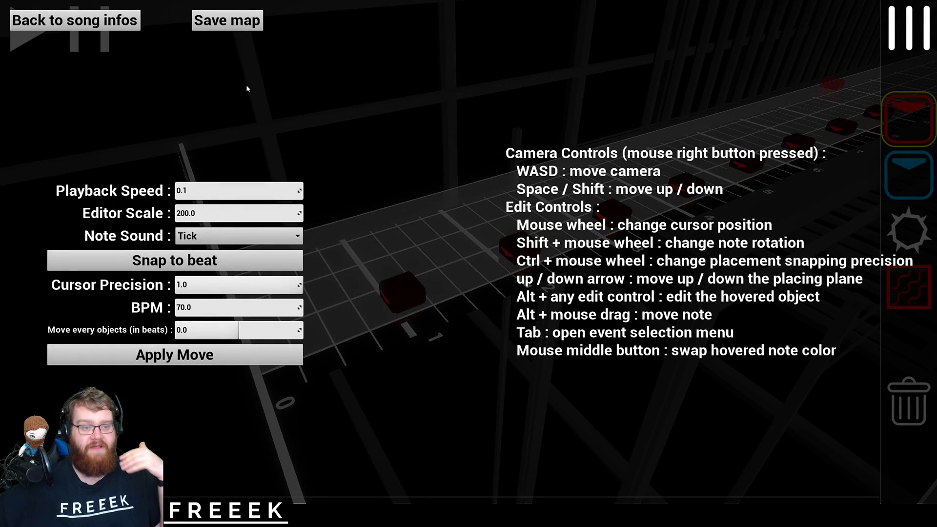
pyautogui.click(228, 20)
pyautogui.click(75, 20)
pyautogui.click(744, 348)
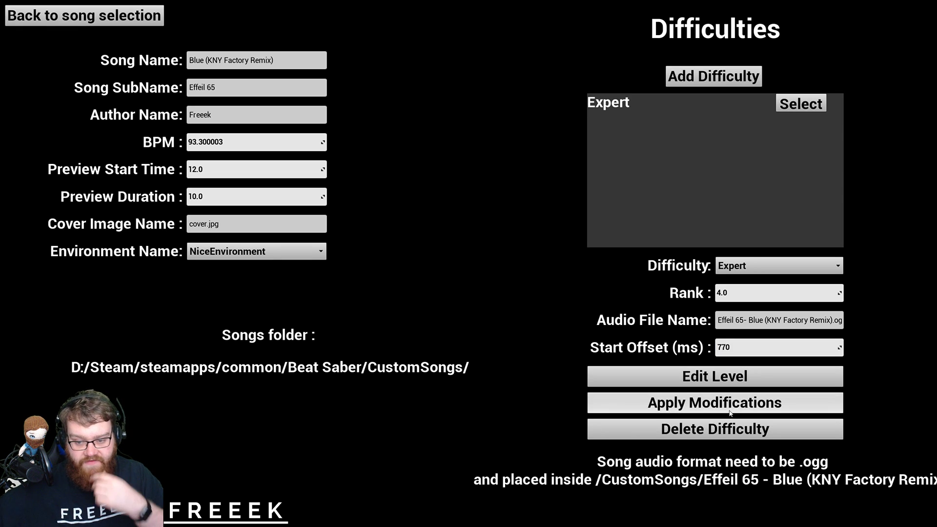
pyautogui.click(715, 405)
pyautogui.click(710, 376)
# Step: Set the note sound to Tick and the playback speed to 0.1, and close the settings
pyautogui.click(909, 28)
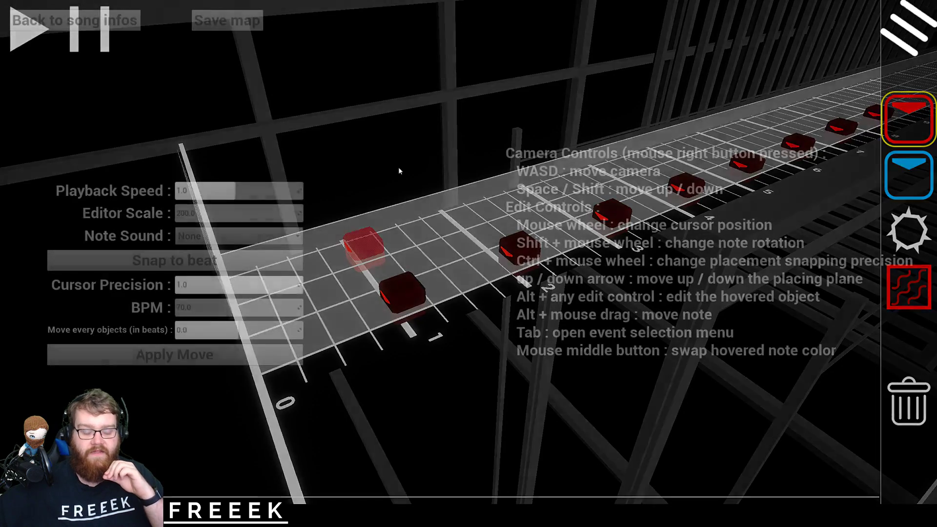
pyautogui.click(238, 236)
pyautogui.click(196, 260)
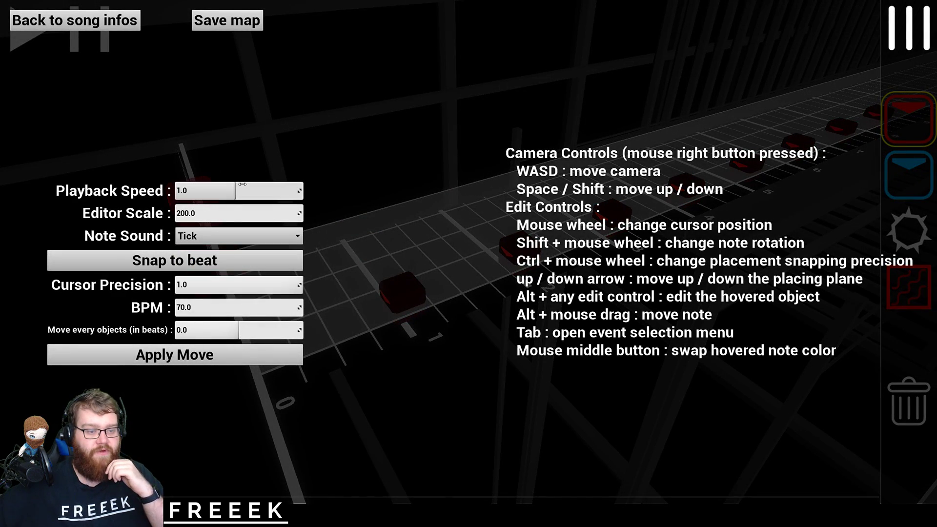
pyautogui.click(909, 28)
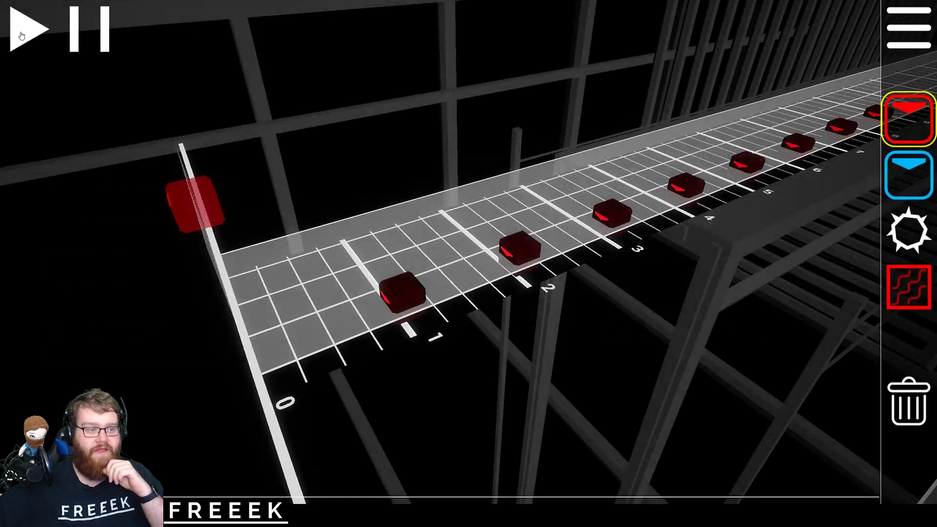
# Step: Play the first notes slowly to check their timing with the 770 ms offset, and stop playback
pyautogui.click(22, 36)
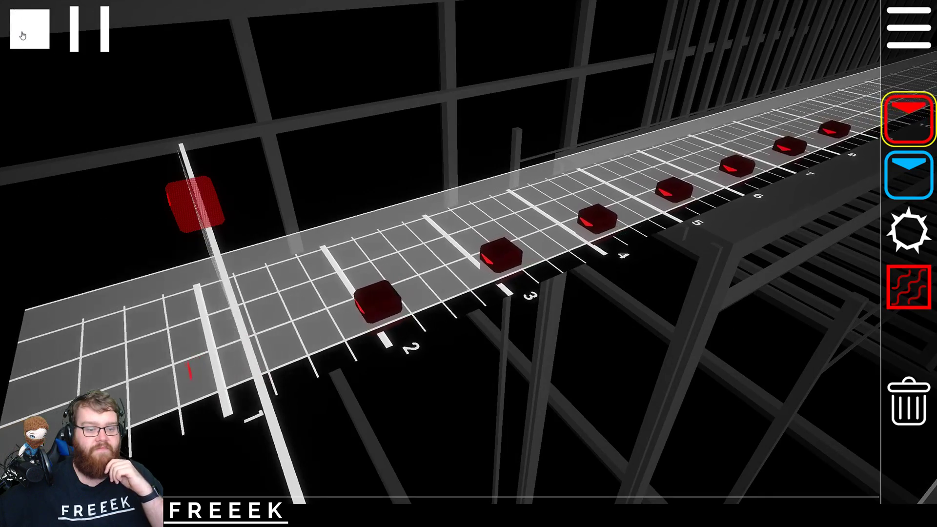
pyautogui.click(22, 35)
pyautogui.click(22, 36)
pyautogui.click(22, 35)
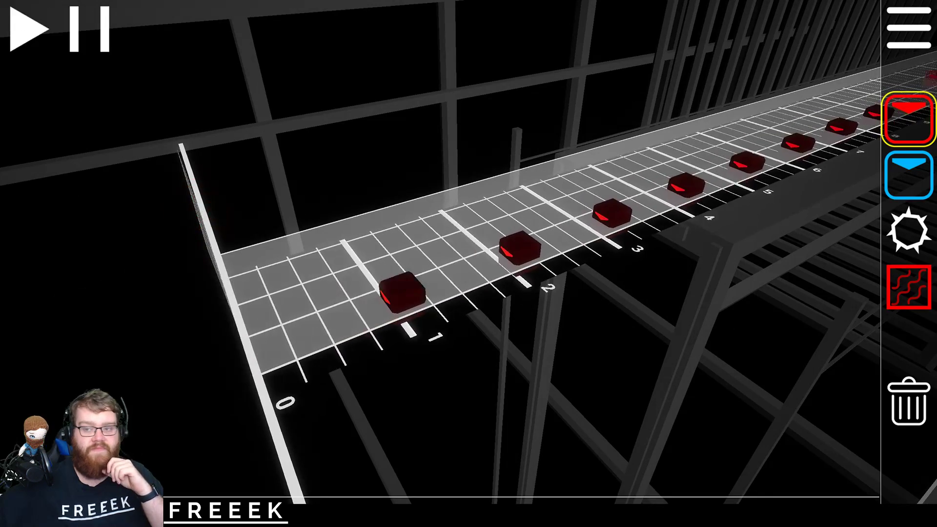
# Step: Save the map and reopen the Expert level with its start offset set to 800 ms
pyautogui.click(922, 42)
pyautogui.click(229, 22)
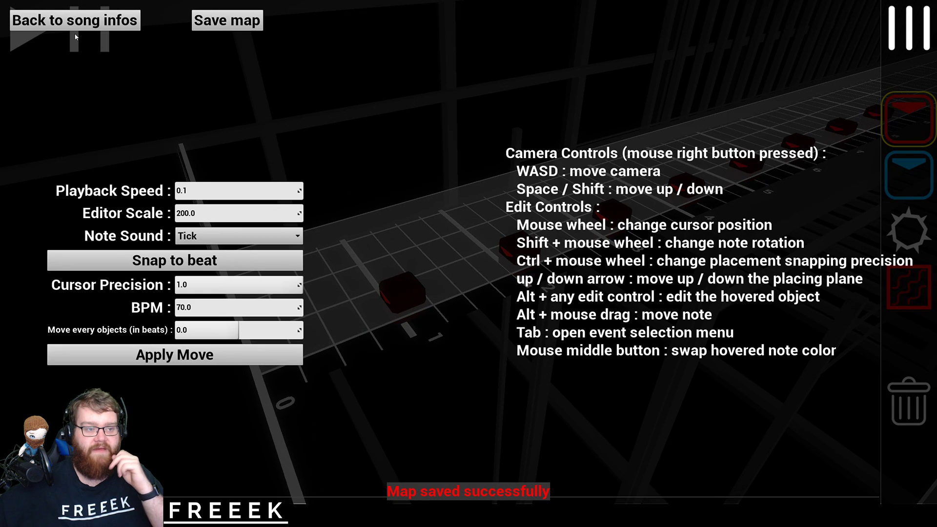
pyautogui.click(76, 22)
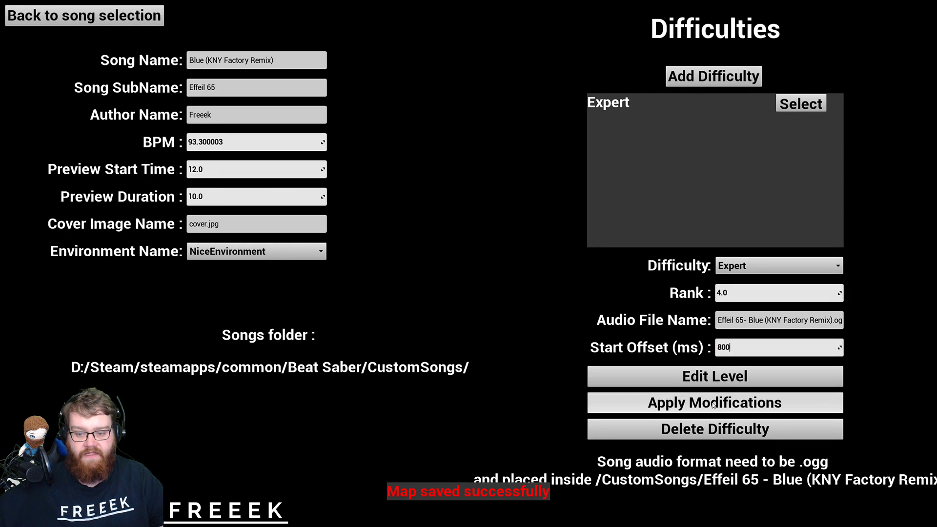
pyautogui.click(714, 379)
# Step: Set the note sound to Tick and the playback speed to 0.1 in the level opened with the 800 ms offset
pyautogui.click(909, 27)
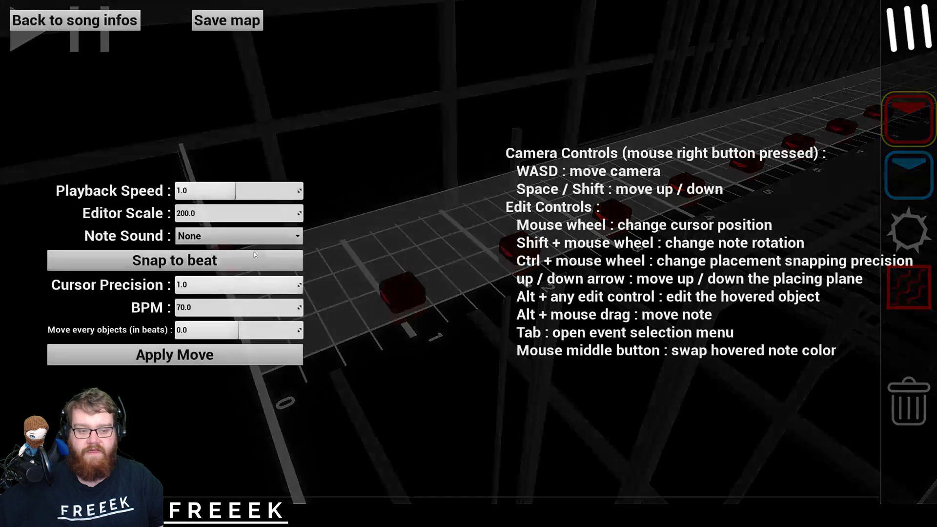
pyautogui.click(236, 236)
pyautogui.click(220, 262)
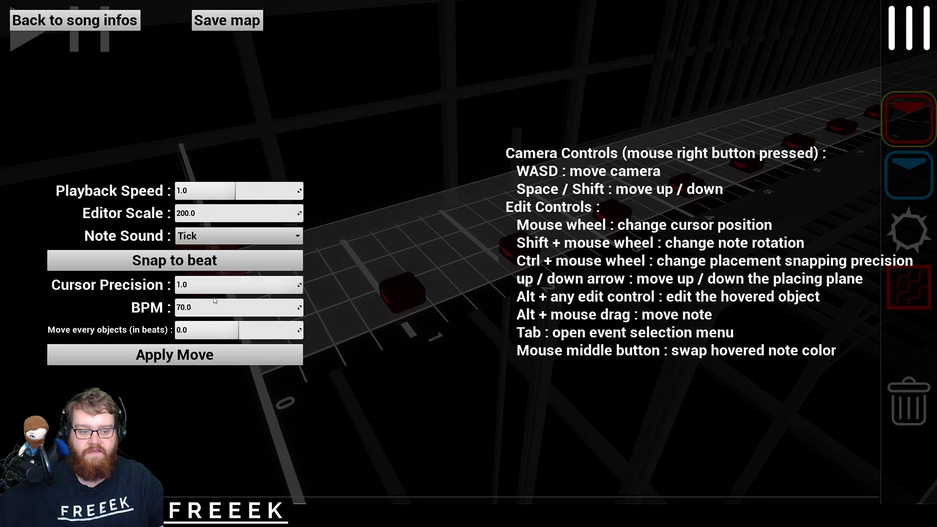
pyautogui.moveTo(219, 187); pyautogui.dragTo(177, 190)
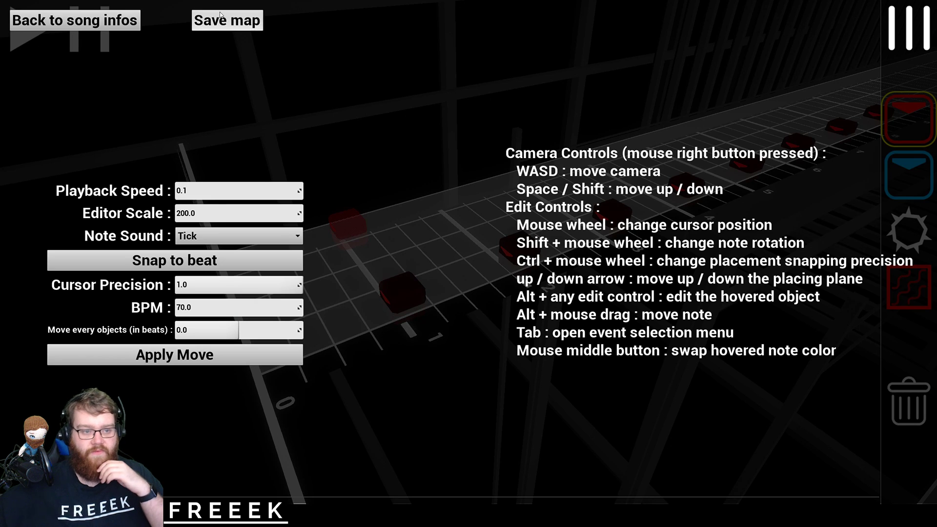
# Step: Reopen the Expert level from the song infos, and set the note sound to Tick and the playback speed to 0.1
pyautogui.click(77, 21)
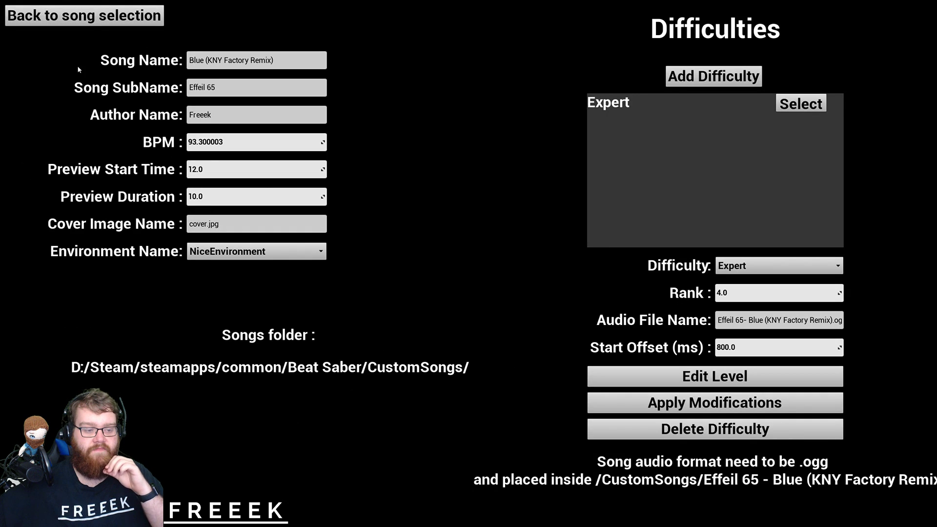
pyautogui.click(687, 378)
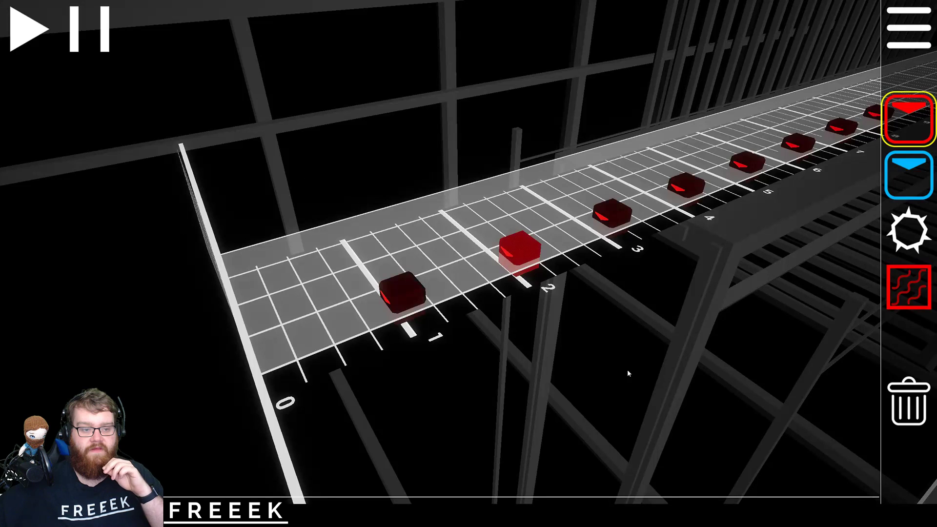
pyautogui.click(929, 25)
pyautogui.click(216, 238)
pyautogui.click(209, 263)
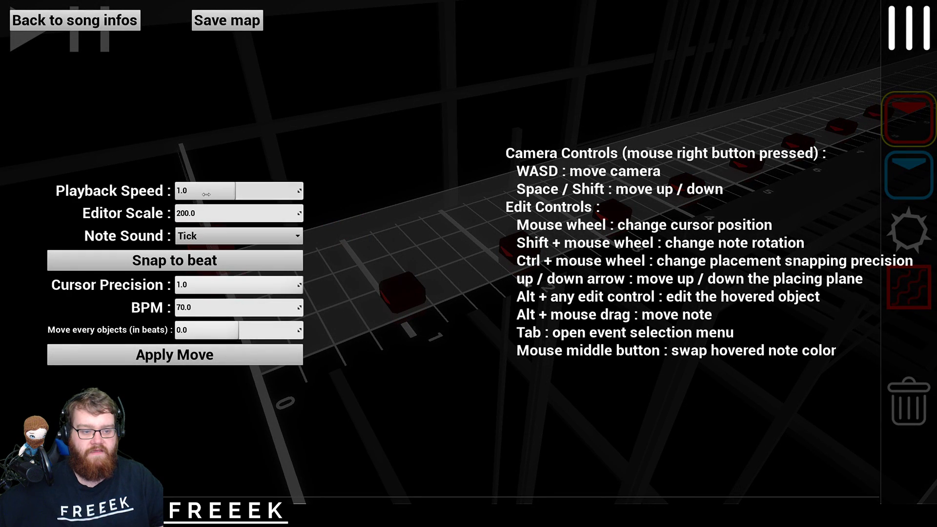
pyautogui.click(916, 38)
# Step: Play the first notes slowly several times to check their timing with the 800 ms offset, and stop playback
pyautogui.click(35, 42)
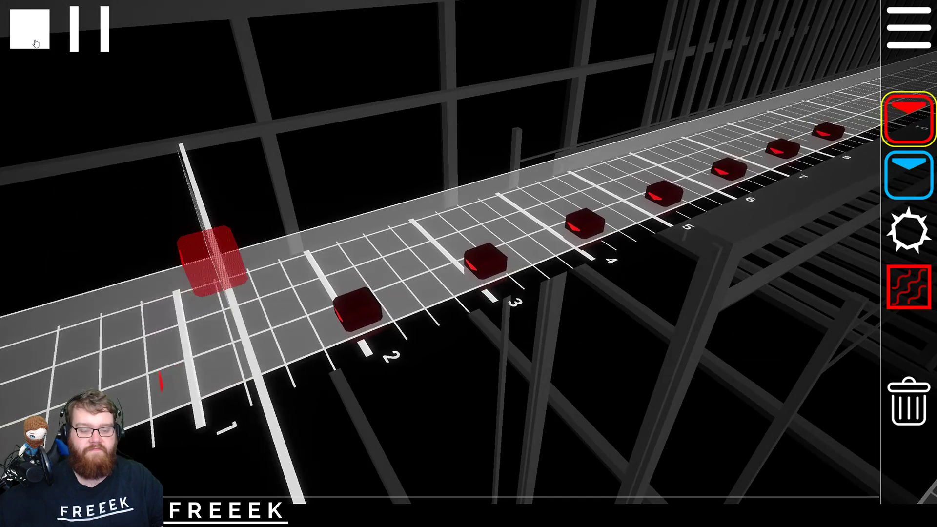
pyautogui.click(36, 42)
pyautogui.click(35, 43)
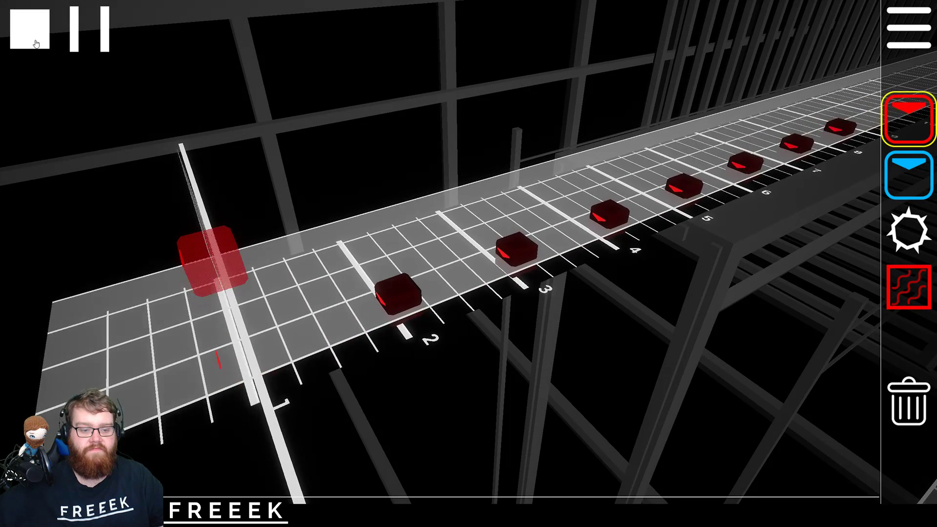
pyautogui.click(35, 43)
pyautogui.click(35, 43)
pyautogui.click(36, 42)
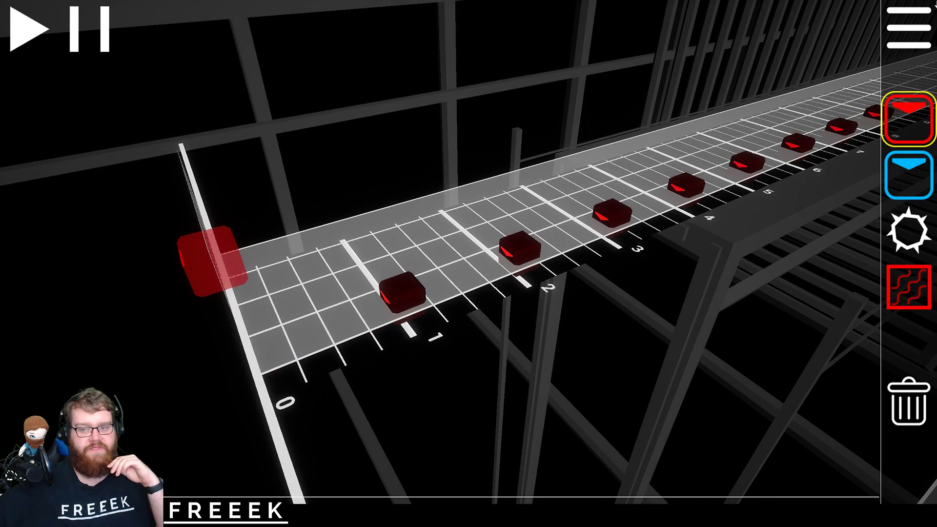
# Step: Save the map and reopen the Expert level with its start offset set to 730 ms
pyautogui.click(924, 34)
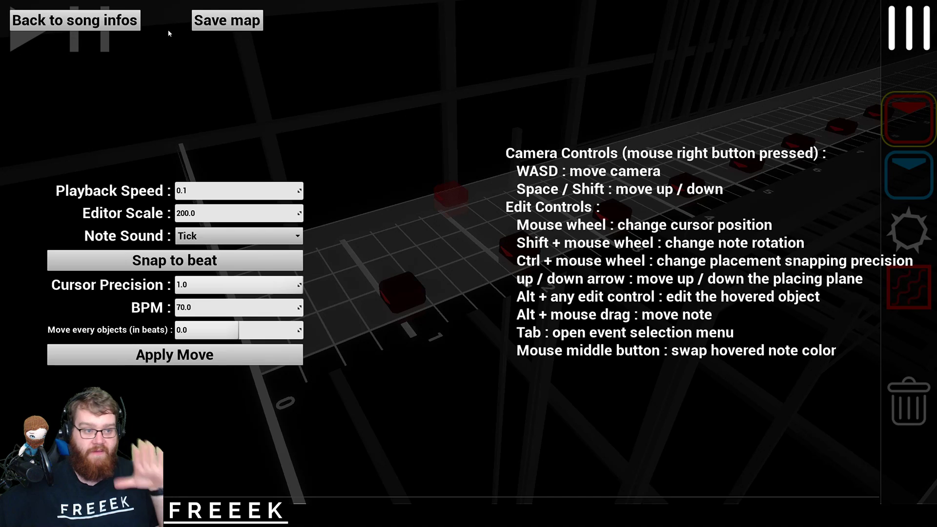
pyautogui.click(227, 20)
pyautogui.click(75, 20)
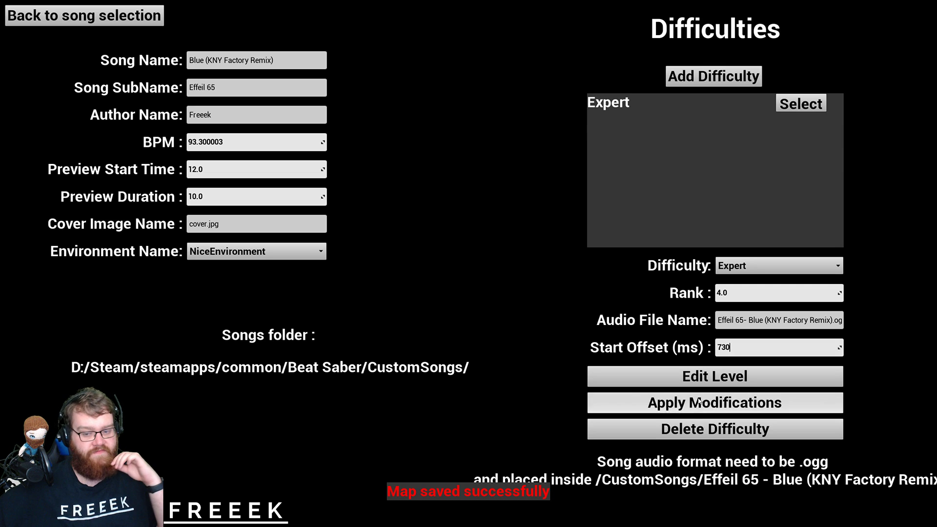
pyautogui.click(693, 383)
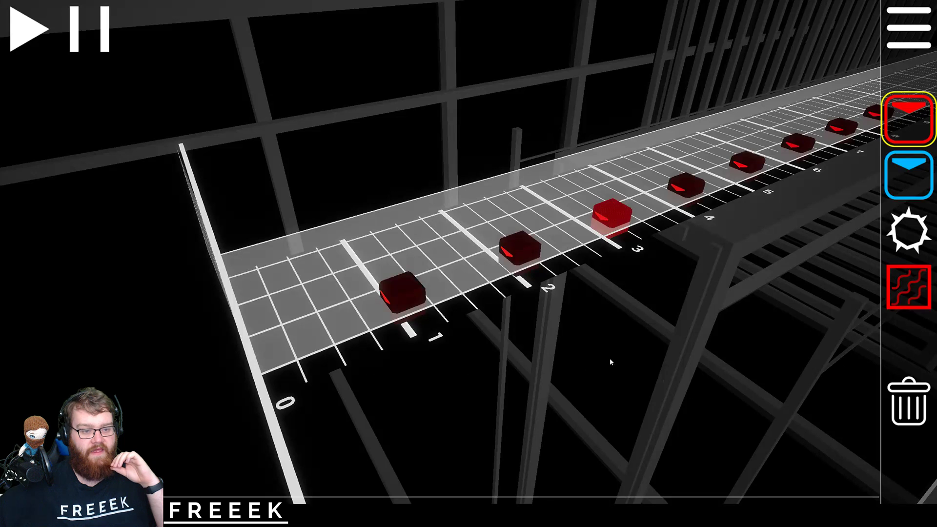
# Step: Set the note sound to Tick and the playback speed to 0.1 for the 730 ms test, and close the settings
pyautogui.click(922, 30)
pyautogui.click(201, 236)
pyautogui.click(201, 261)
pyautogui.moveTo(198, 189); pyautogui.dragTo(138, 189)
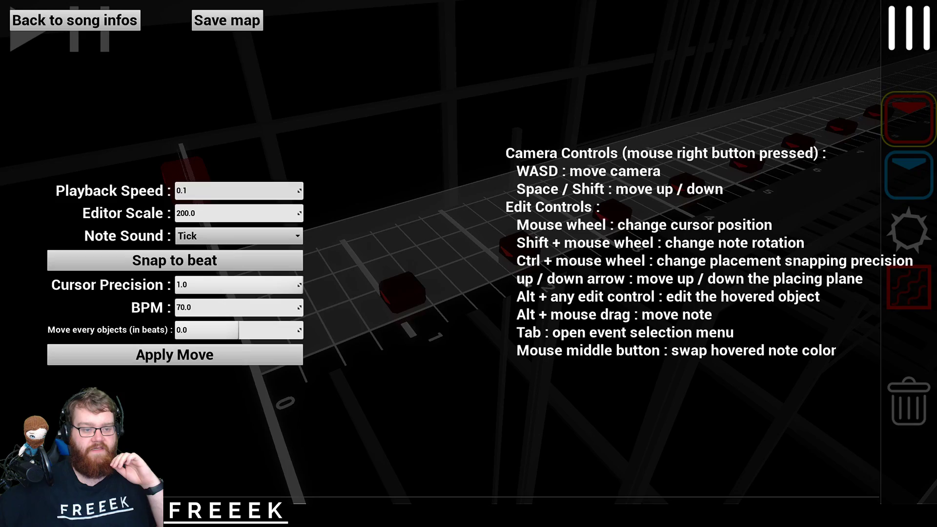
pyautogui.click(919, 22)
# Step: Replay the first notes slowly to check their timing with the 730 ms offset, and stop playback
pyautogui.click(22, 34)
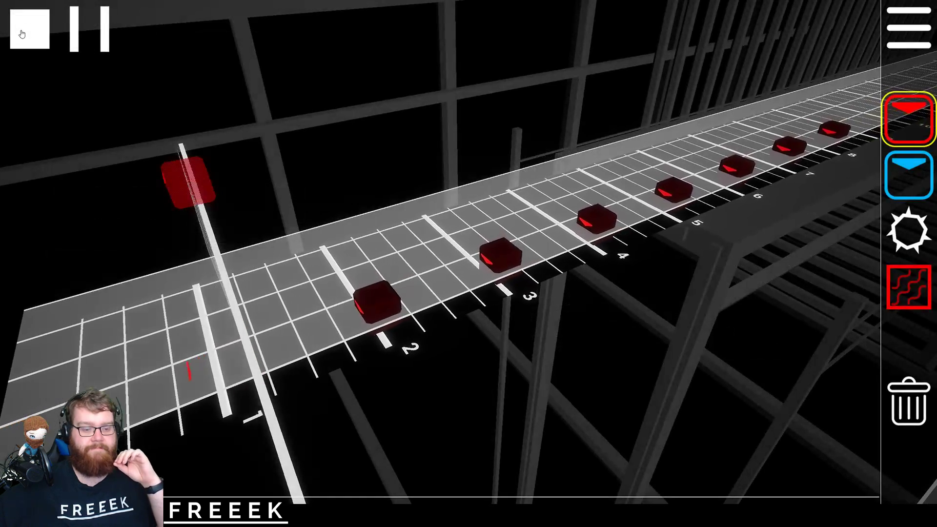
pyautogui.click(22, 33)
pyautogui.click(21, 33)
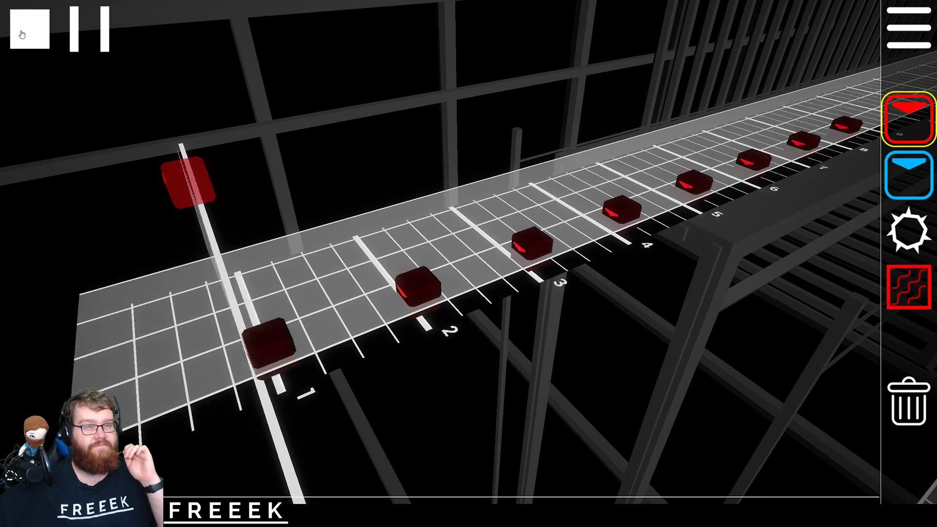
pyautogui.click(22, 33)
pyautogui.click(21, 34)
pyautogui.click(22, 34)
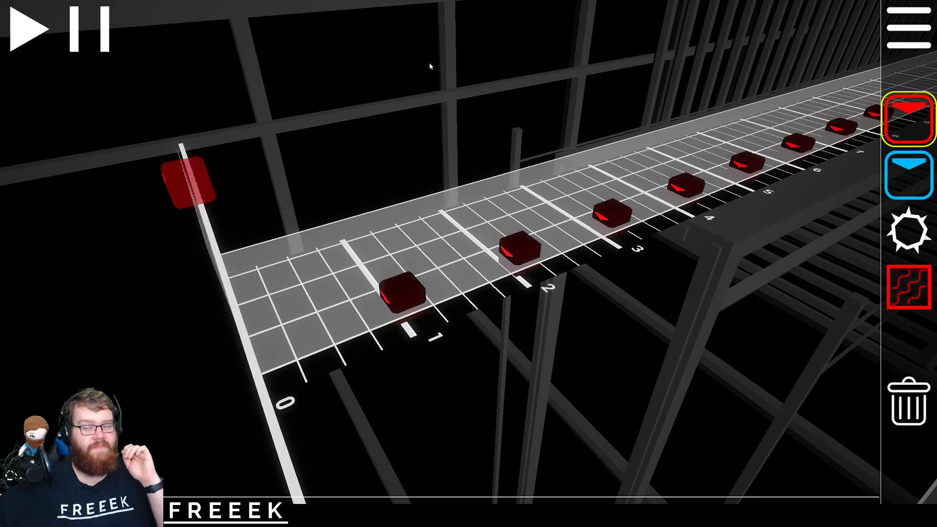
# Step: Return to the song infos, set the Expert start offset to 715 ms, and reopen the level
pyautogui.click(917, 39)
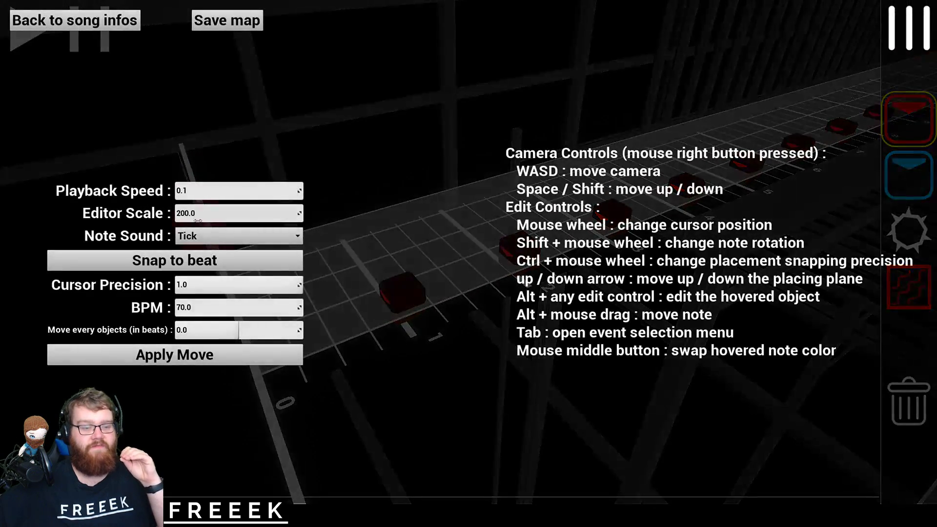
pyautogui.click(61, 26)
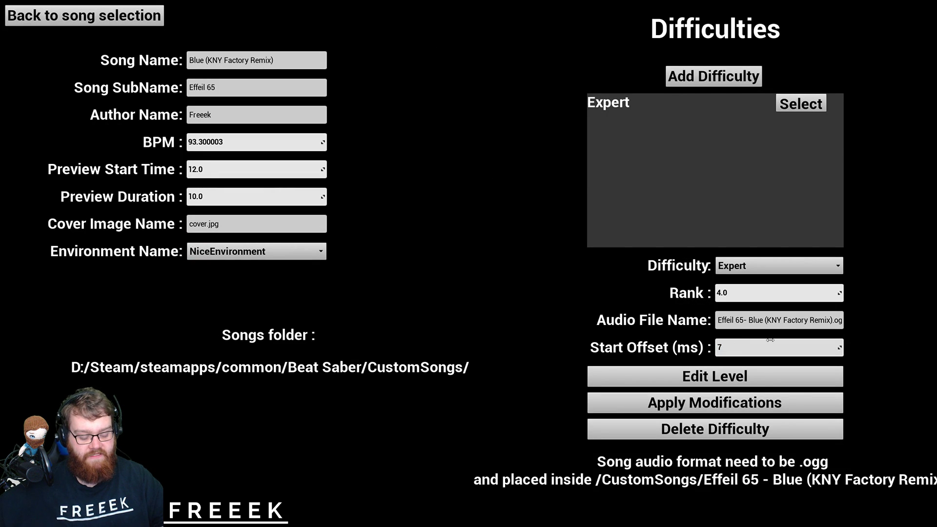
pyautogui.click(719, 381)
# Step: Set the note sound to Tick and the playback speed to 0.1 in the level opened with the 715 ms offset
pyautogui.click(909, 27)
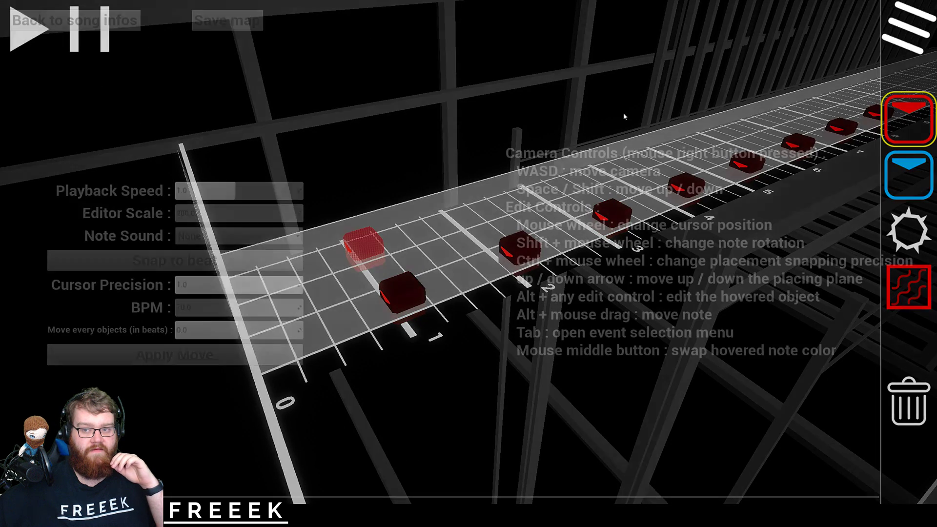
pyautogui.click(213, 236)
pyautogui.click(188, 262)
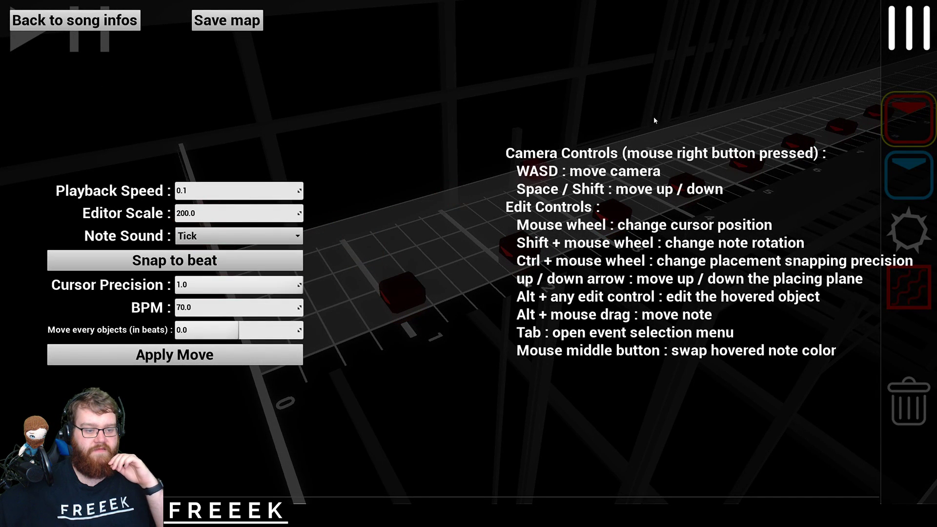
pyautogui.click(909, 27)
# Step: Play the first notes slowly to check their timing with the 715 ms offset, and stop playback
pyautogui.click(14, 34)
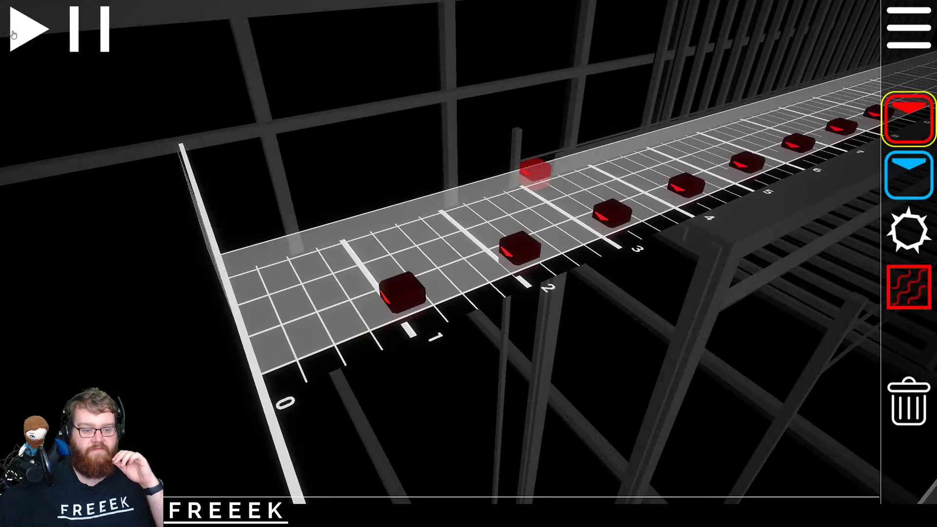
pyautogui.click(13, 34)
pyautogui.click(14, 34)
# Step: Set the playback speed to 1, play the notes to check them against the music, and stop playback
pyautogui.click(920, 36)
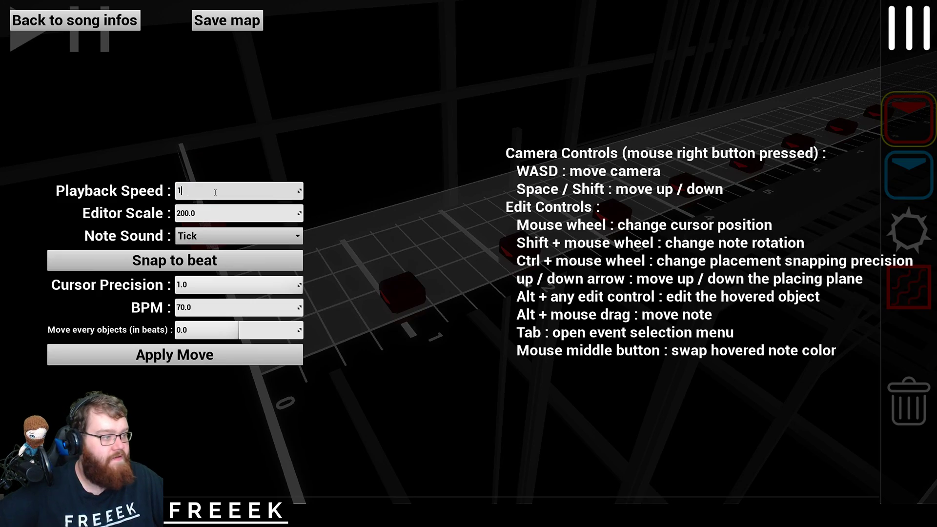
pyautogui.click(920, 39)
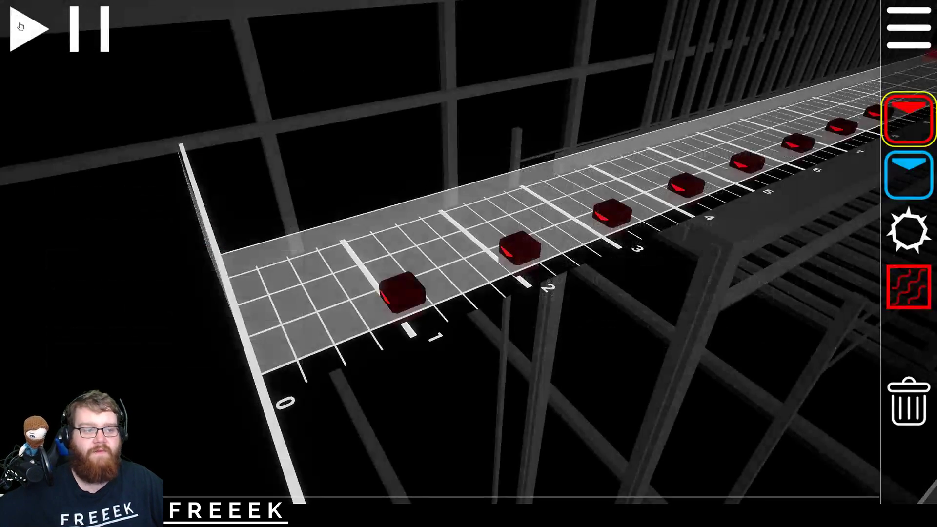
pyautogui.click(21, 27)
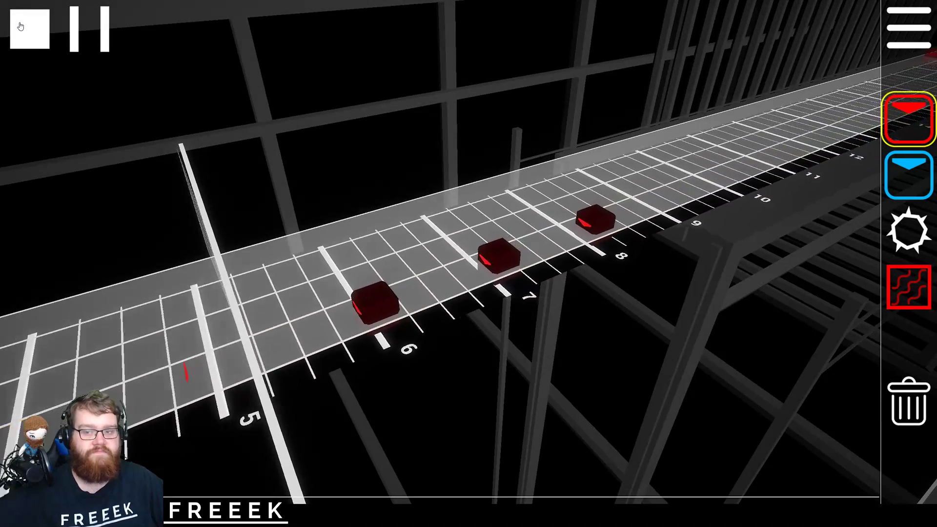
pyautogui.click(21, 27)
# Step: Set the level's BPM to 93, save the map, and reopen the Expert level from the song infos
pyautogui.click(916, 45)
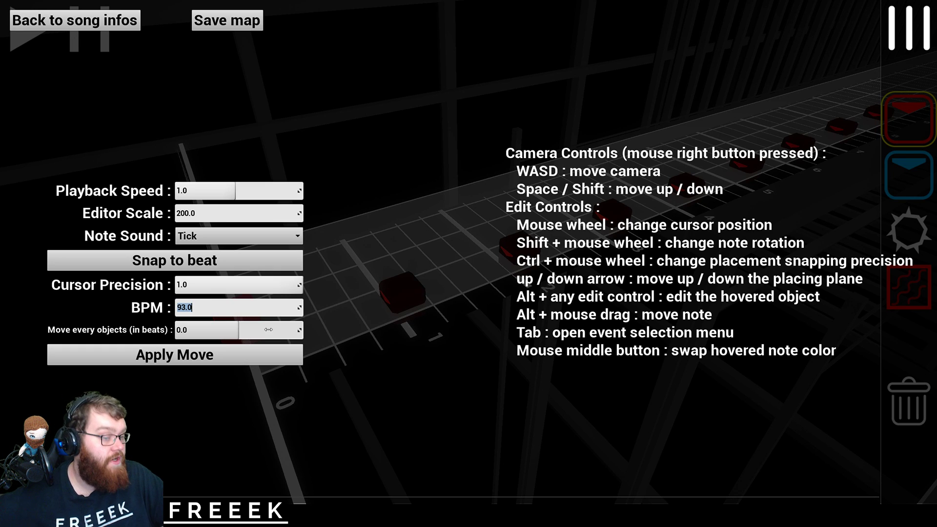
pyautogui.click(205, 20)
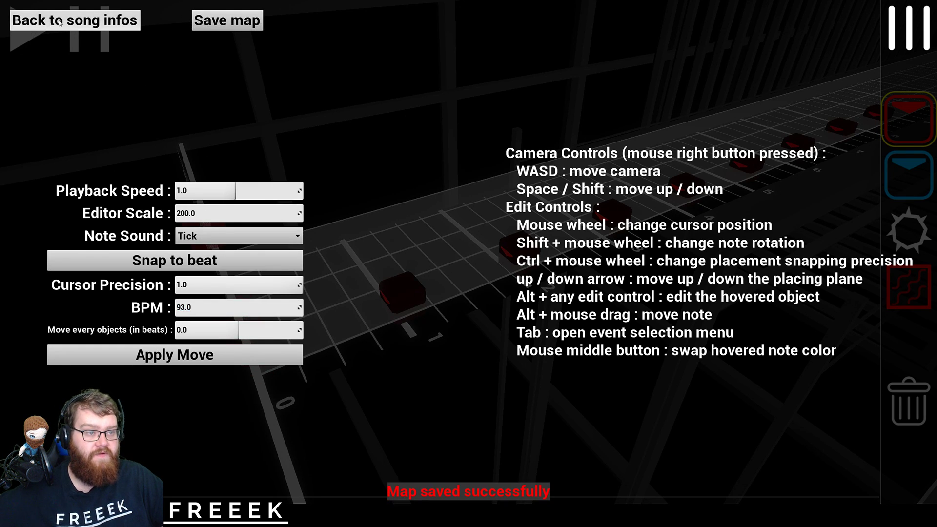
pyautogui.click(59, 22)
pyautogui.click(664, 376)
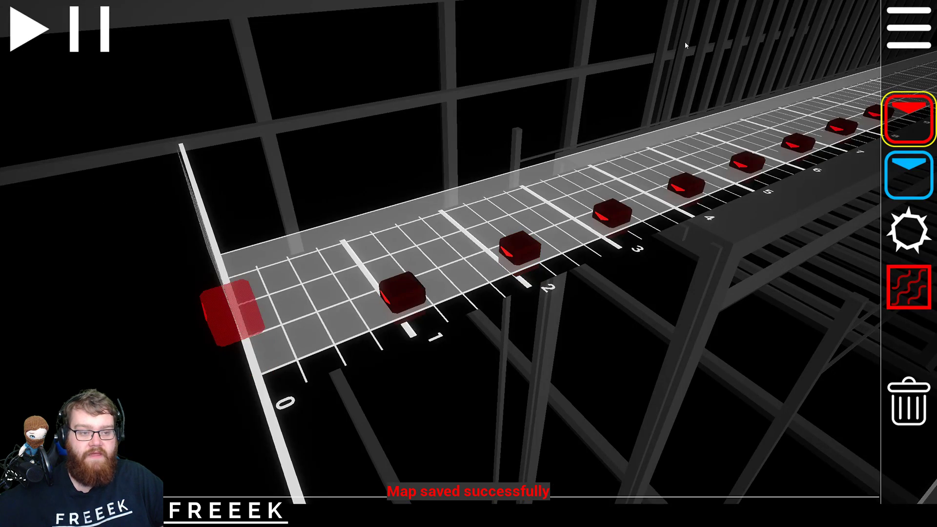
# Step: Play the opening notes at normal speed to check the note spacing at 93 BPM, and stop playback
pyautogui.click(903, 30)
pyautogui.click(901, 37)
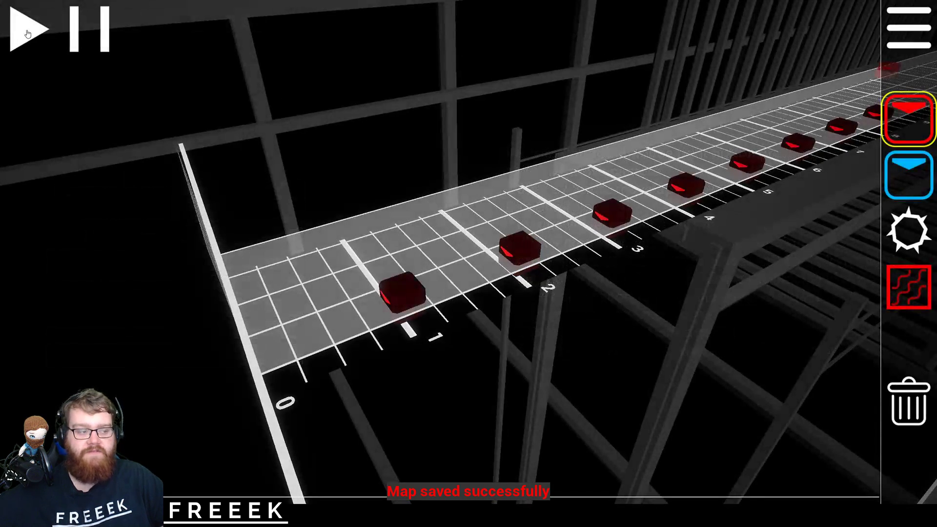
pyautogui.click(27, 34)
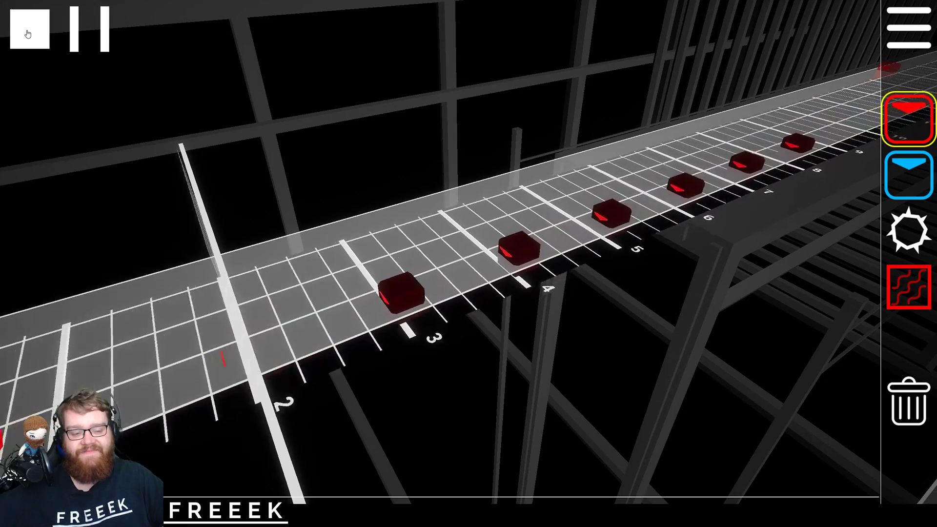
pyautogui.click(27, 33)
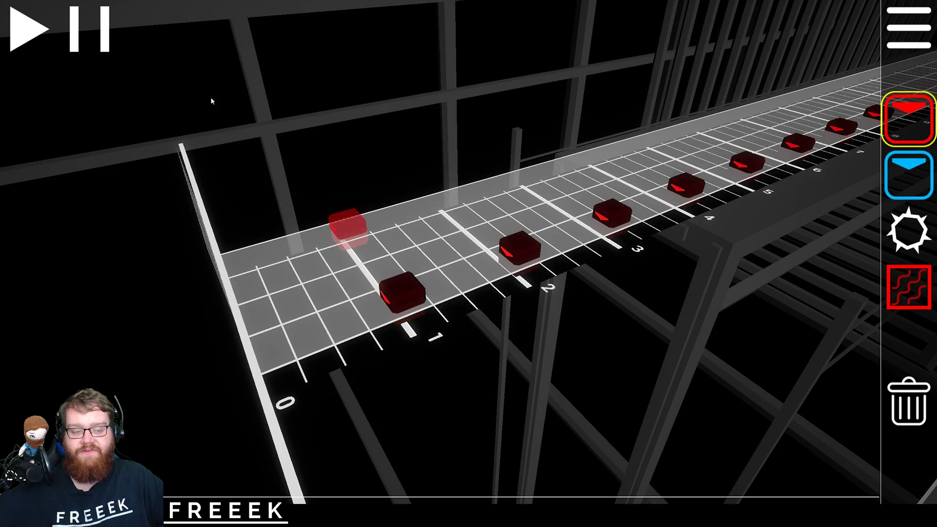
# Step: Set the note sound to Tick and close the settings
pyautogui.click(902, 29)
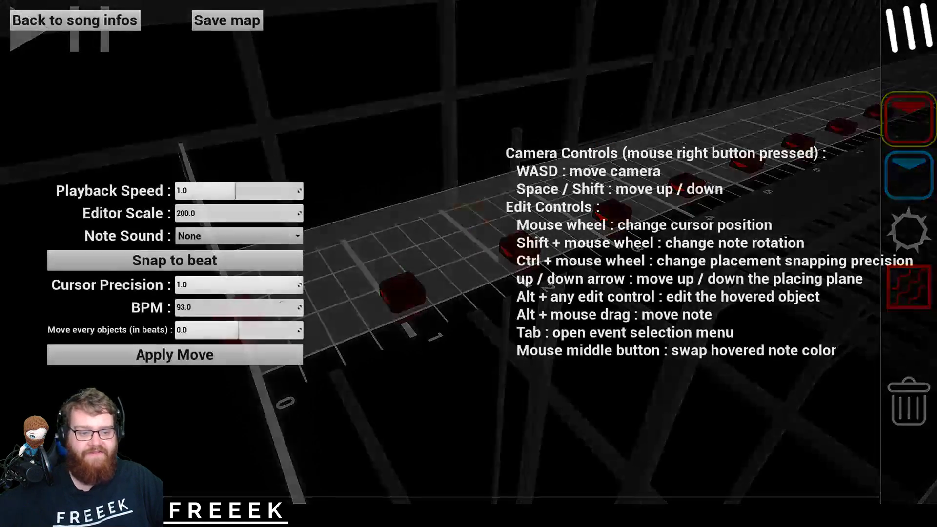
pyautogui.click(205, 236)
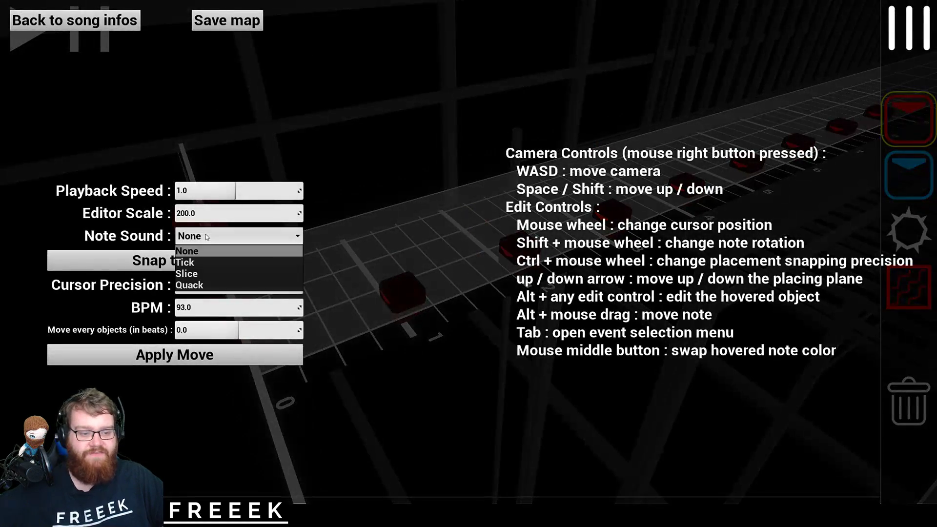
pyautogui.click(200, 259)
pyautogui.click(928, 34)
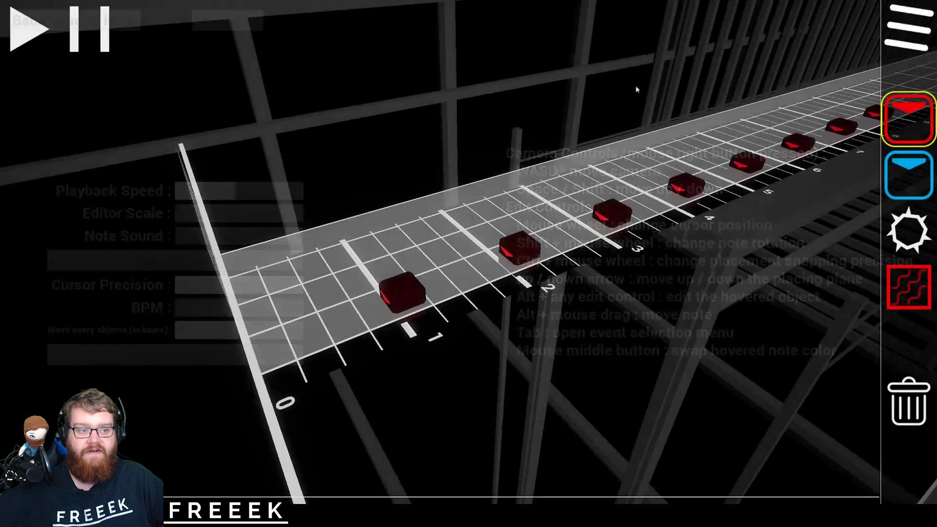
# Step: Play the opening notes repeatedly at normal speed with the Tick sound to compare them with the beat
pyautogui.click(32, 36)
pyautogui.click(32, 35)
pyautogui.click(32, 35)
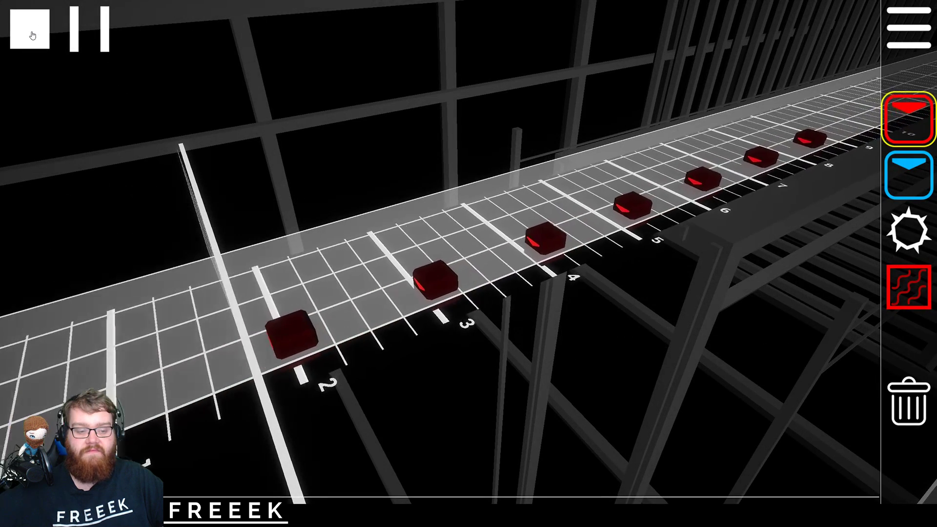
pyautogui.click(32, 35)
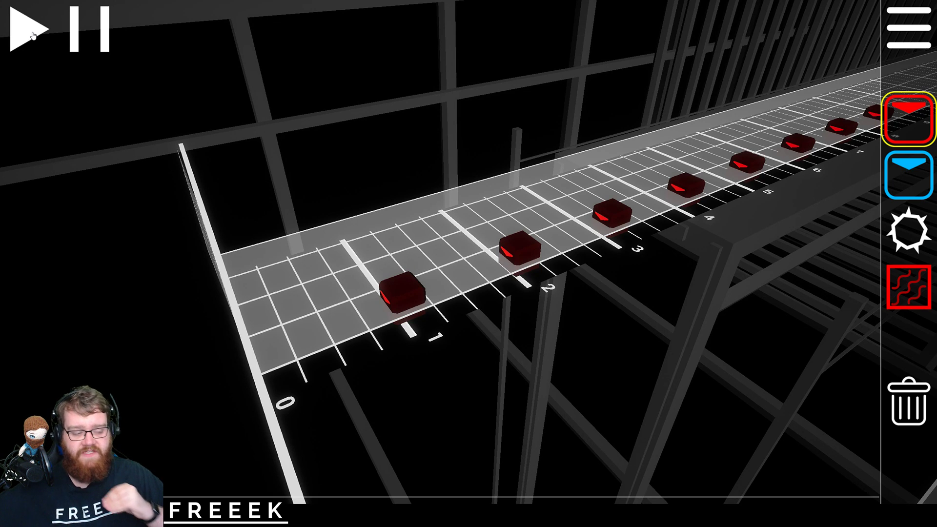
pyautogui.click(32, 35)
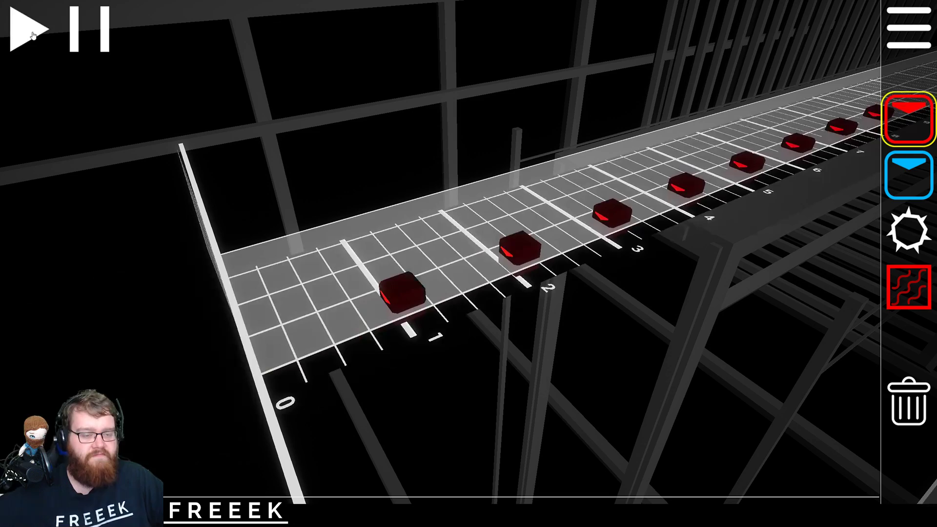
pyautogui.click(32, 36)
pyautogui.click(32, 35)
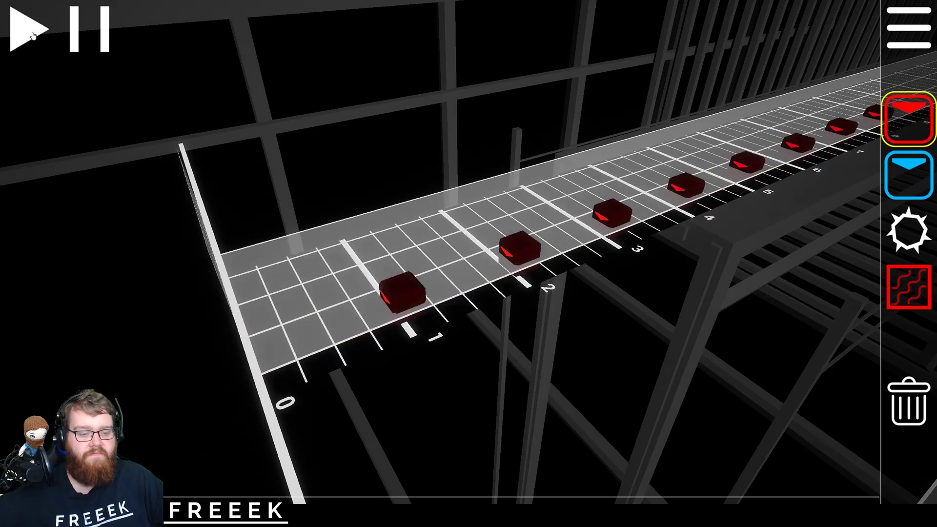
# Step: Return to the song infos, set the Expert start offset to 400 ms, apply the modification, and reopen the level
pyautogui.click(912, 22)
pyautogui.click(69, 21)
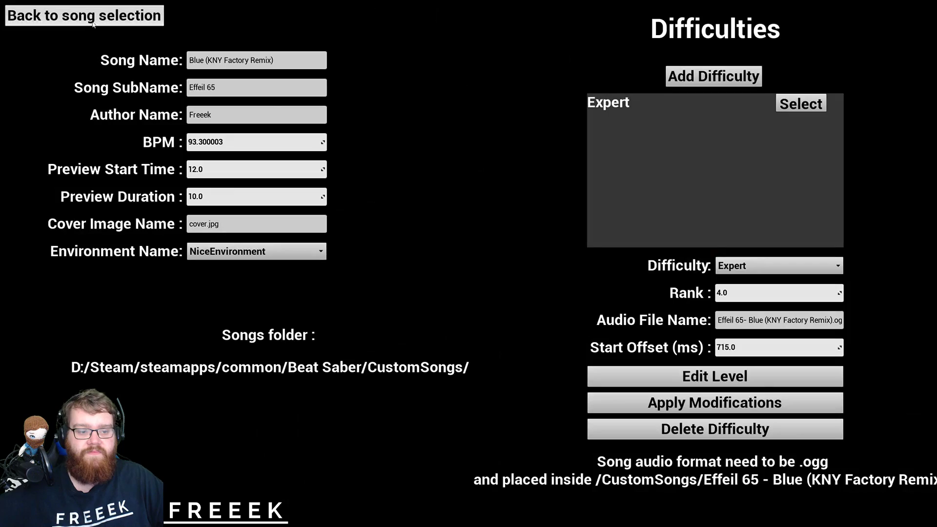
pyautogui.click(794, 350)
pyautogui.write('400')
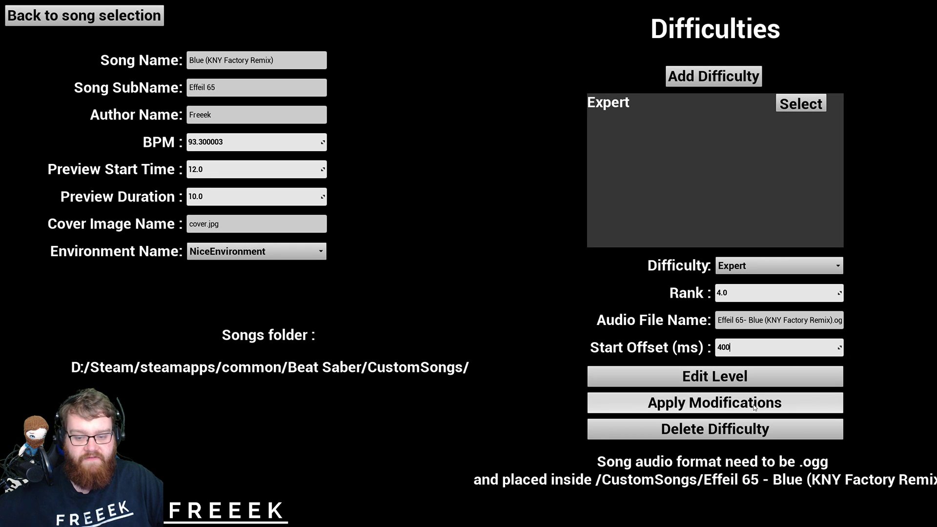
pyautogui.click(754, 409)
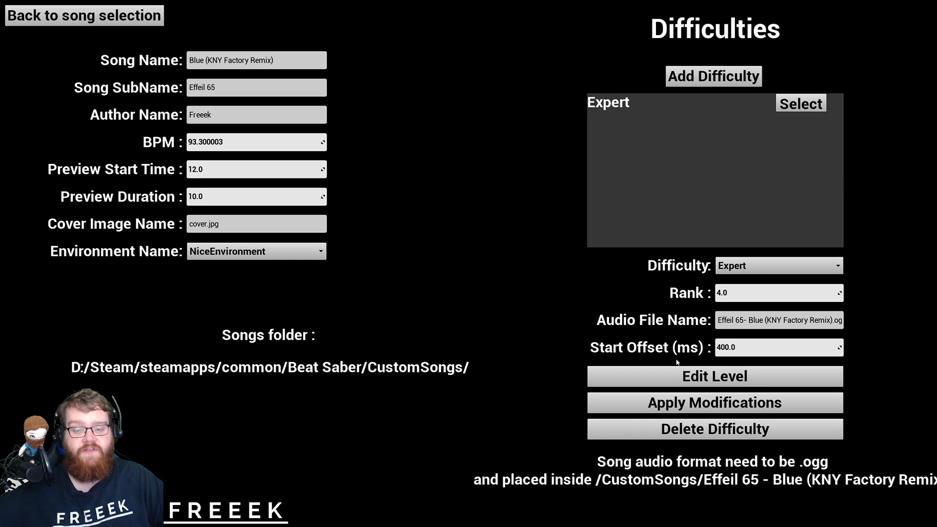
pyautogui.click(679, 376)
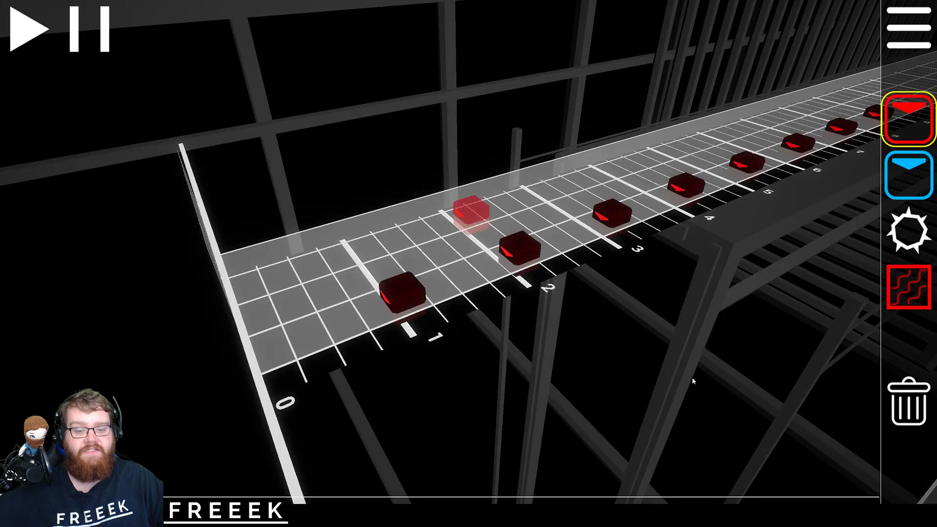
# Step: Play the opening notes once at normal speed, stop playback, and set the note sound to Tick
pyautogui.click(32, 32)
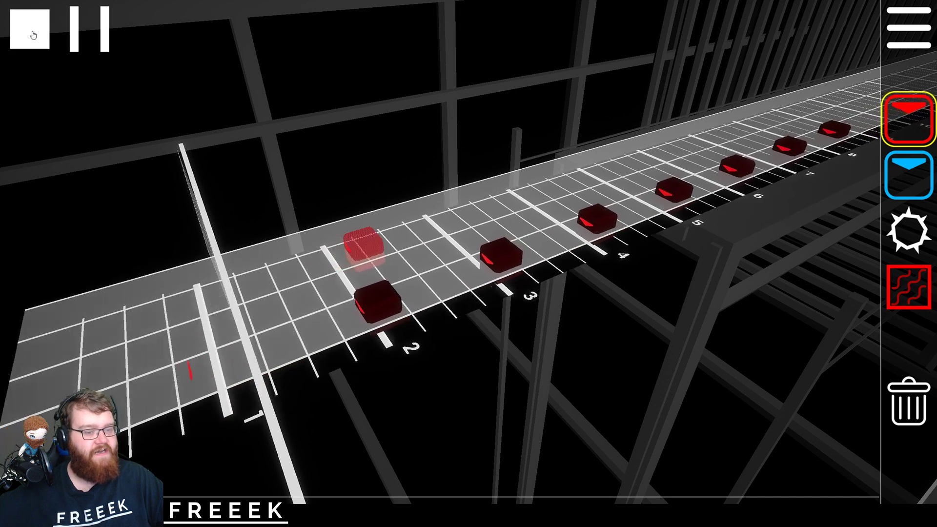
pyautogui.click(32, 32)
pyautogui.click(926, 46)
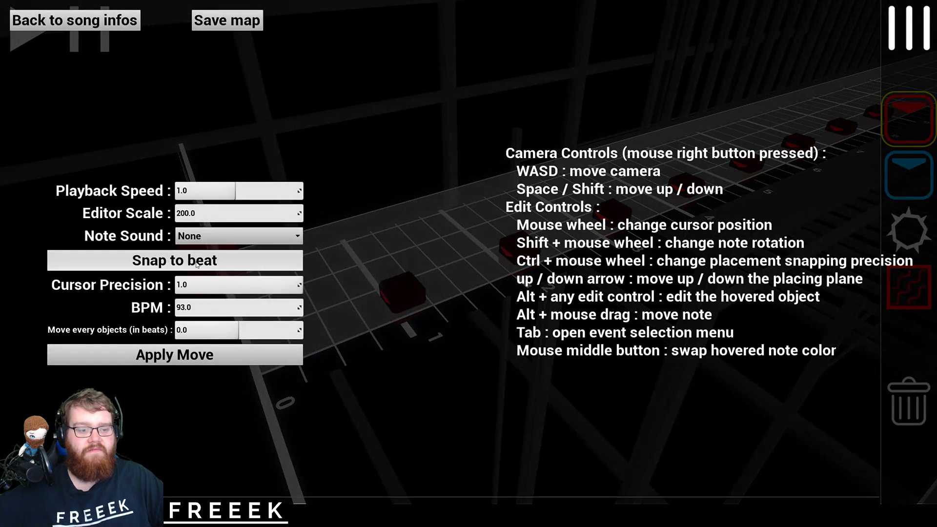
pyautogui.click(239, 236)
pyautogui.click(205, 259)
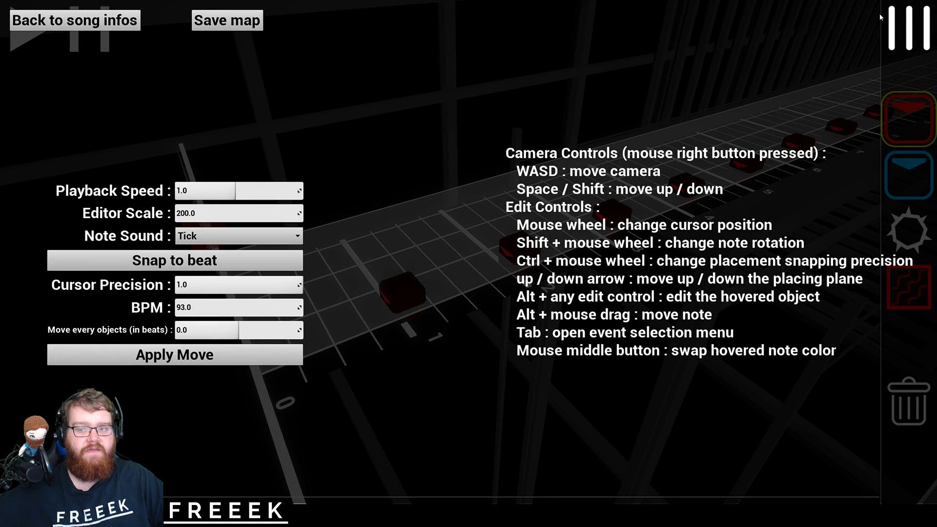
pyautogui.click(919, 40)
# Step: Play the opening notes repeatedly with the Tick sound to check the 400 ms offset against the music
pyautogui.click(26, 38)
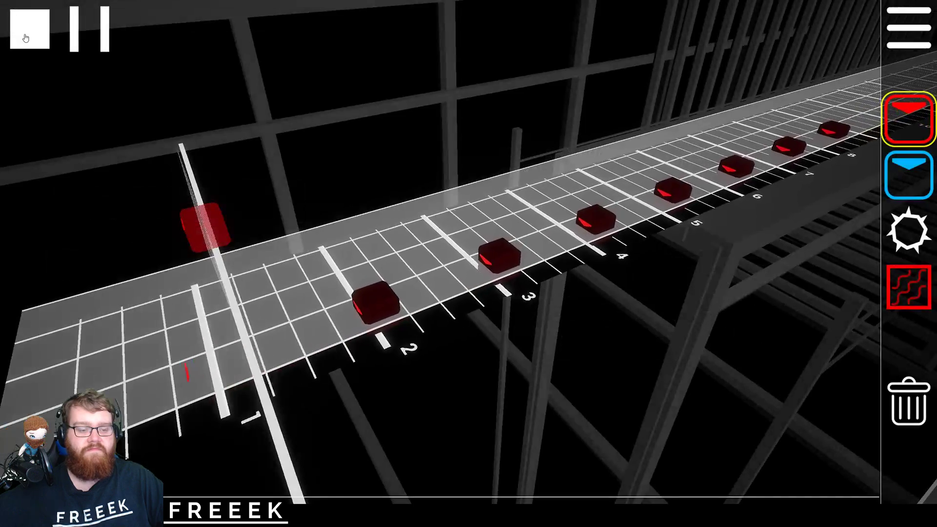
pyautogui.click(26, 38)
pyautogui.click(25, 38)
pyautogui.click(26, 38)
pyautogui.click(26, 38)
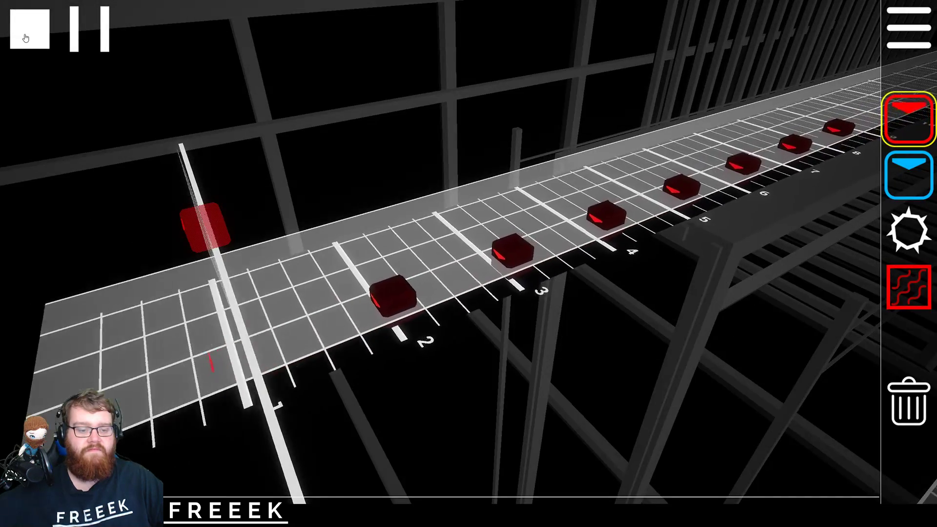
pyautogui.click(26, 38)
# Step: Save the map, set the Expert start offset to 500 ms in the song infos, apply it, and reopen the level
pyautogui.click(930, 24)
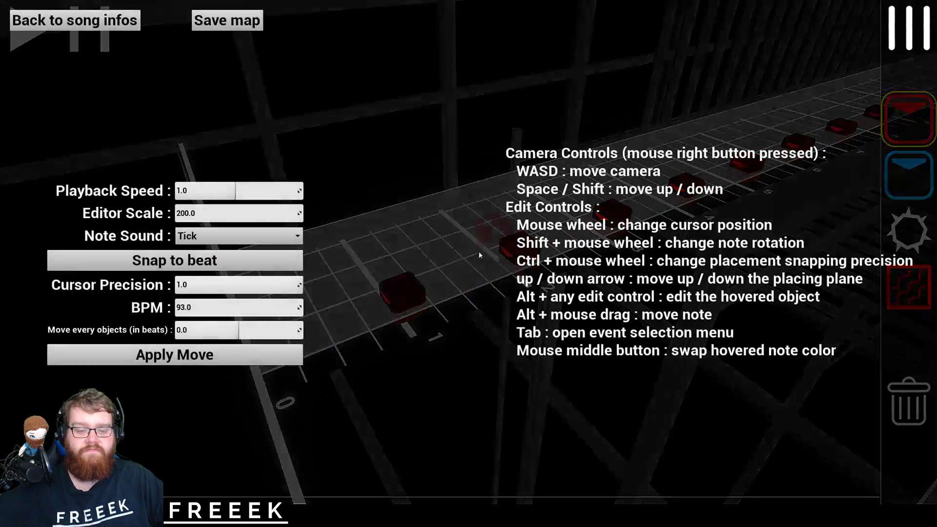
pyautogui.click(224, 21)
pyautogui.click(75, 20)
pyautogui.click(769, 347)
pyautogui.write('5')
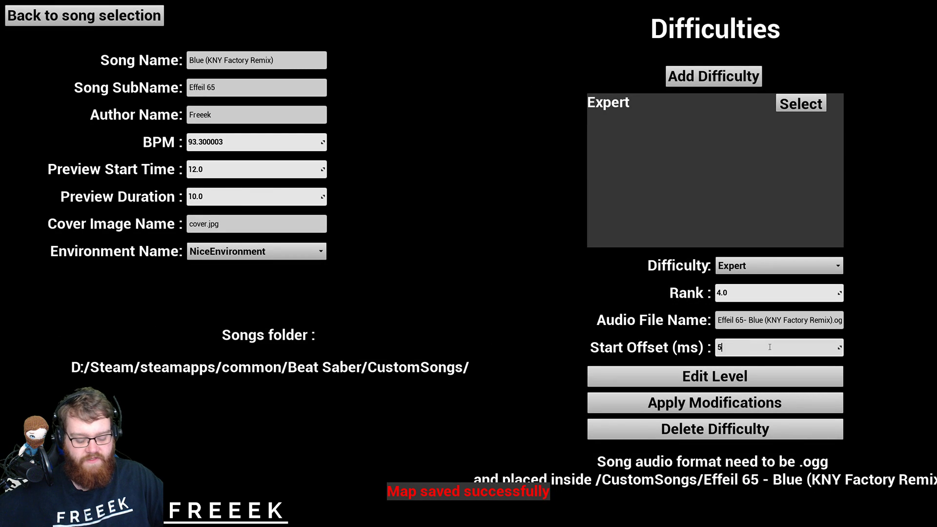
pyautogui.write('00')
pyautogui.click(751, 401)
pyautogui.click(746, 378)
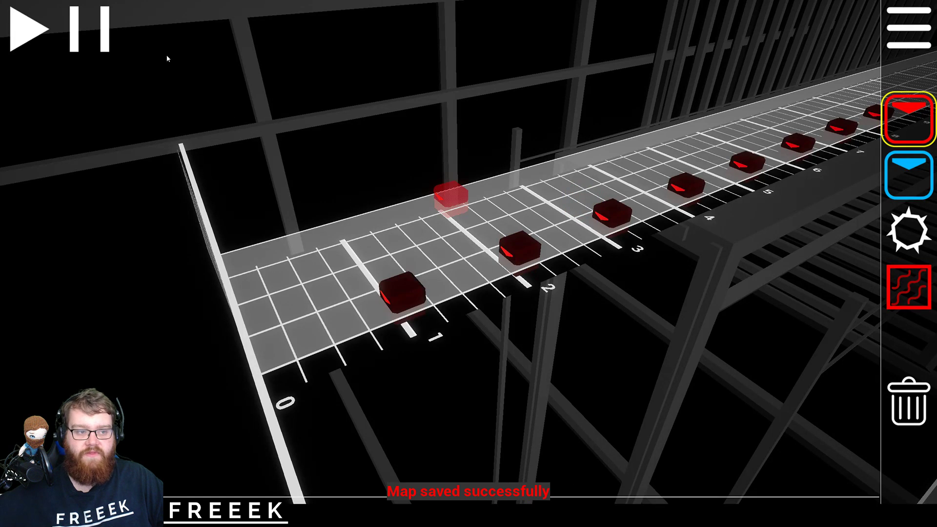
# Step: Set the note sound to Tick and play the opening notes at normal speed to check the 500 ms offset
pyautogui.click(922, 26)
pyautogui.click(205, 236)
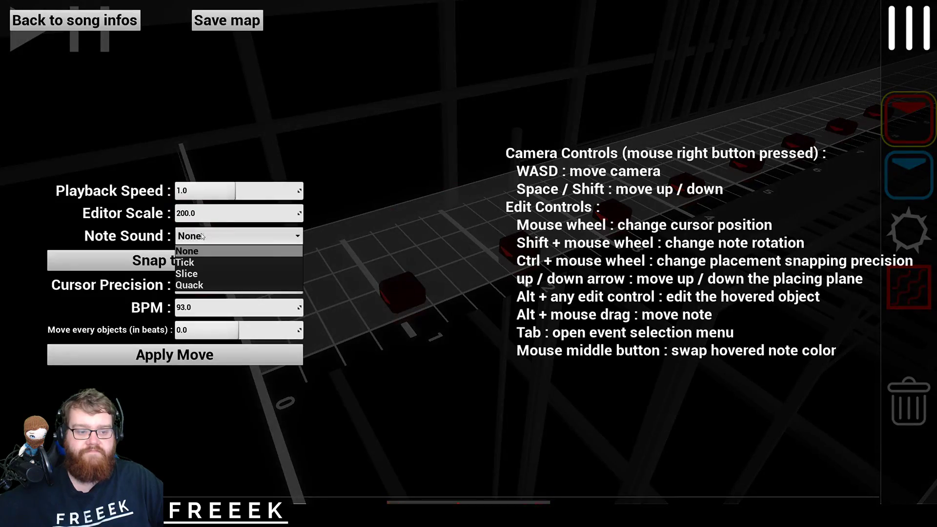
pyautogui.click(190, 262)
pyautogui.click(30, 29)
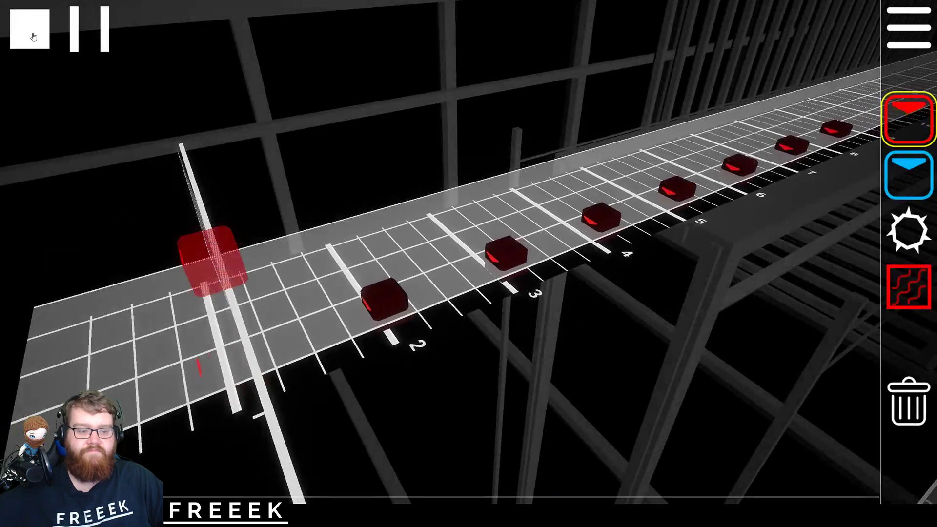
pyautogui.click(32, 36)
# Step: Lower the playback speed to its minimum and play the opening notes twice to compare the first note with the beat
pyautogui.click(908, 27)
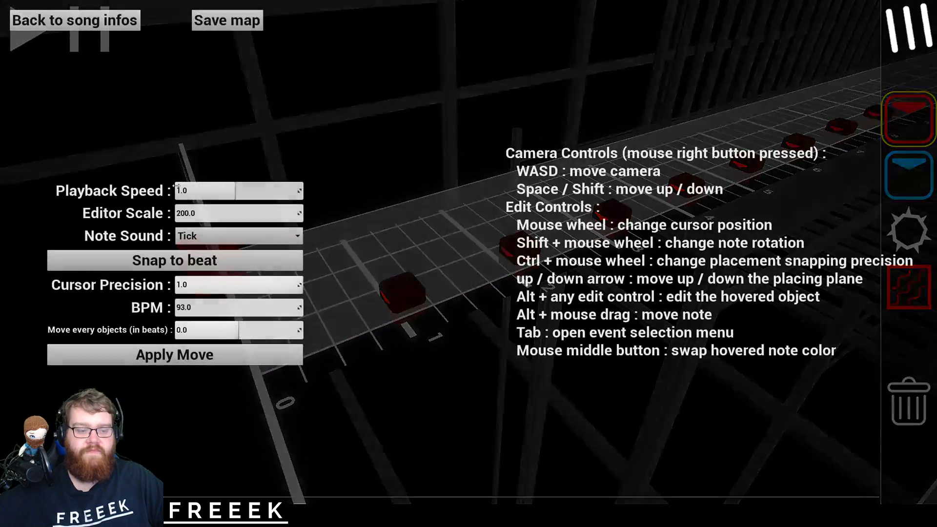
pyautogui.moveTo(237, 190); pyautogui.dragTo(177, 190)
pyautogui.click(265, 61)
pyautogui.click(24, 31)
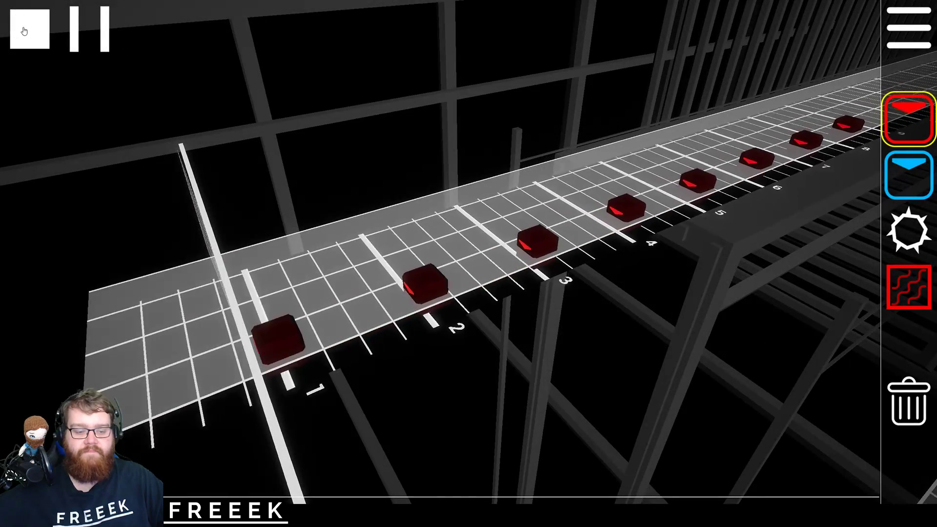
pyautogui.click(23, 31)
pyautogui.click(23, 32)
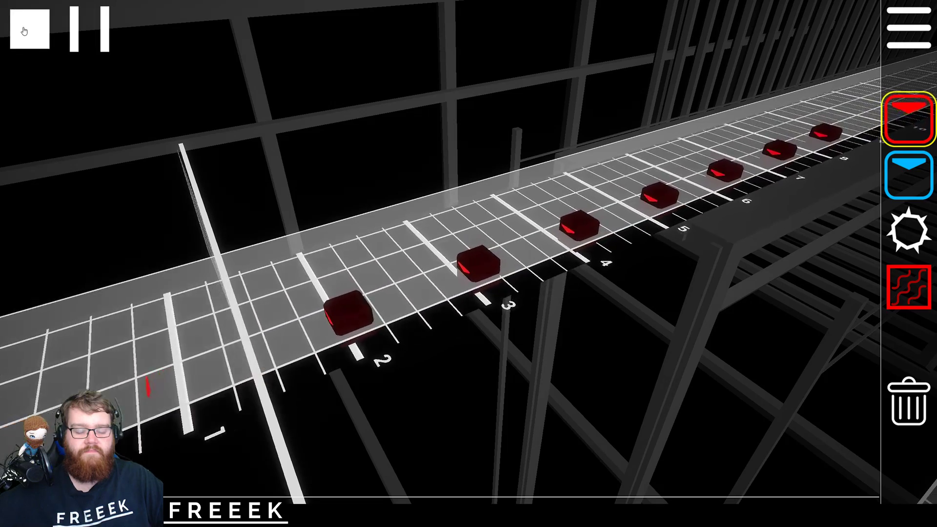
pyautogui.click(24, 31)
# Step: Save the map, set the Expert start offset to 515 ms in the song infos, apply it, and reopen the level
pyautogui.click(908, 29)
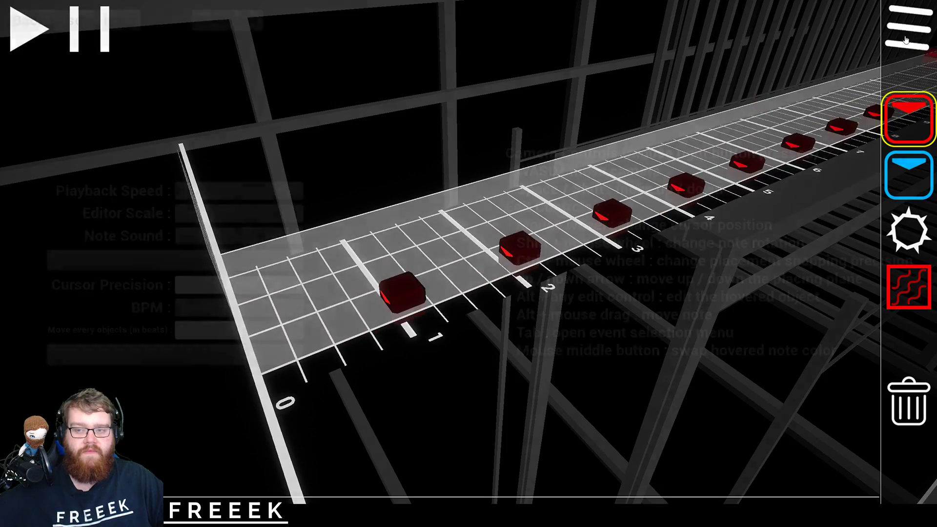
pyautogui.click(109, 25)
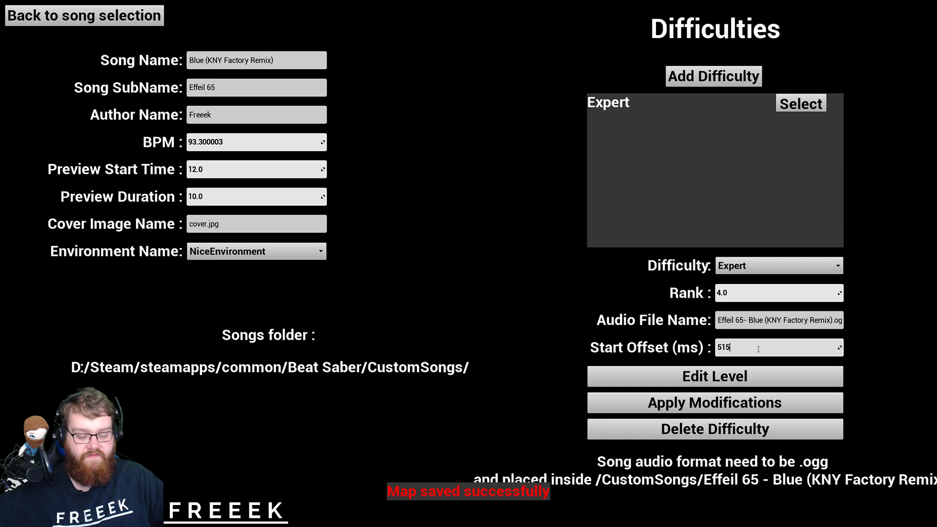
pyautogui.click(732, 402)
pyautogui.click(727, 380)
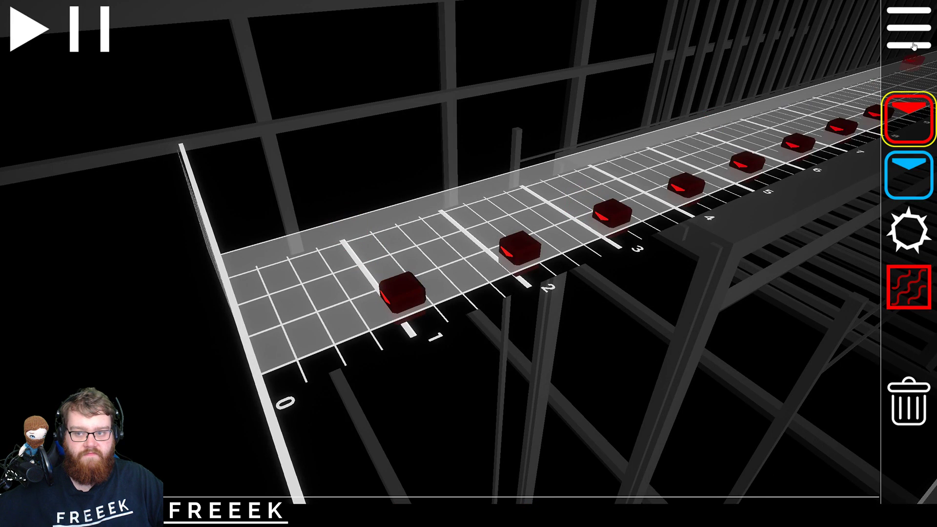
# Step: Set the playback speed to 0.1 and the note sound to Tick, and play the opening notes to check the 515 ms offset
pyautogui.click(909, 30)
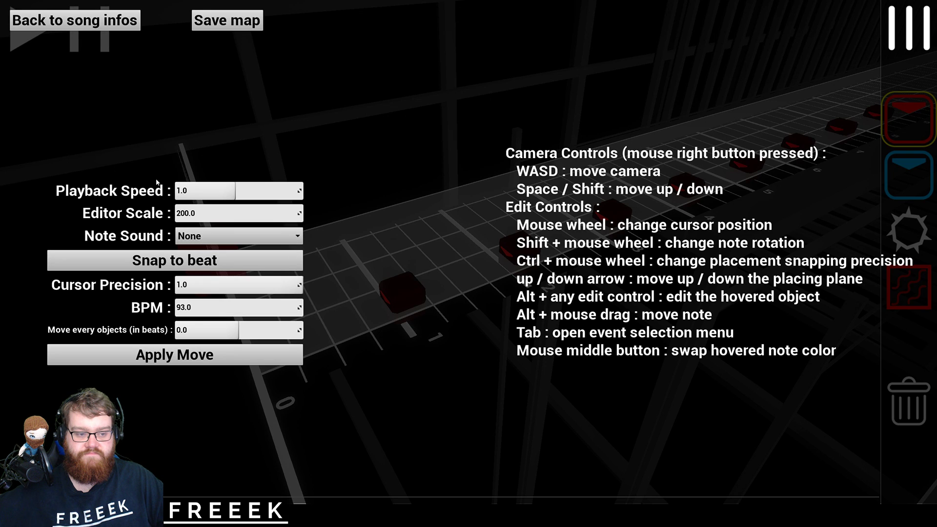
pyautogui.moveTo(205, 191); pyautogui.dragTo(145, 192)
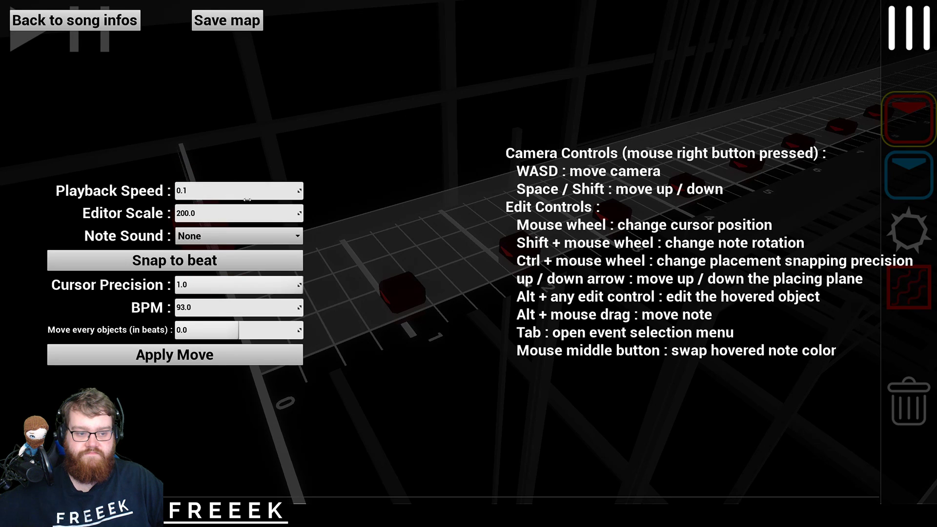
pyautogui.click(212, 240)
pyautogui.click(212, 267)
pyautogui.click(18, 39)
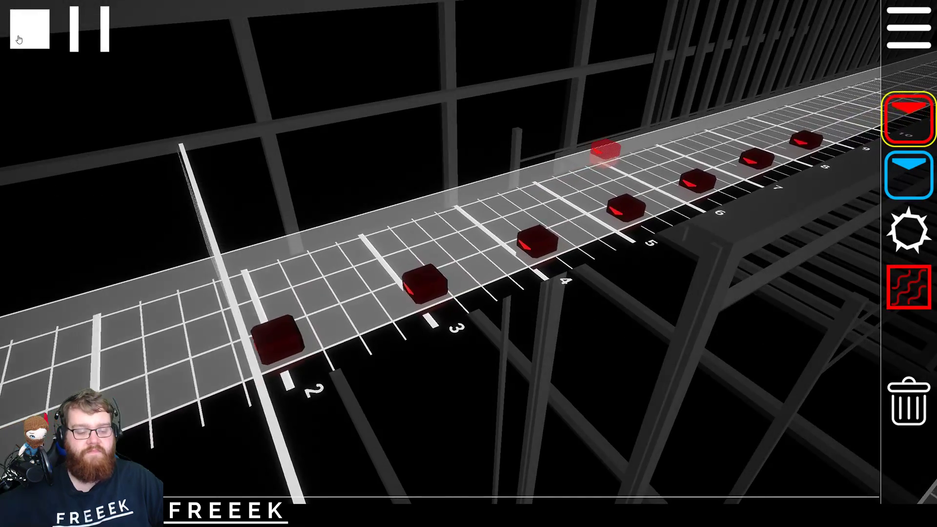
pyautogui.click(19, 40)
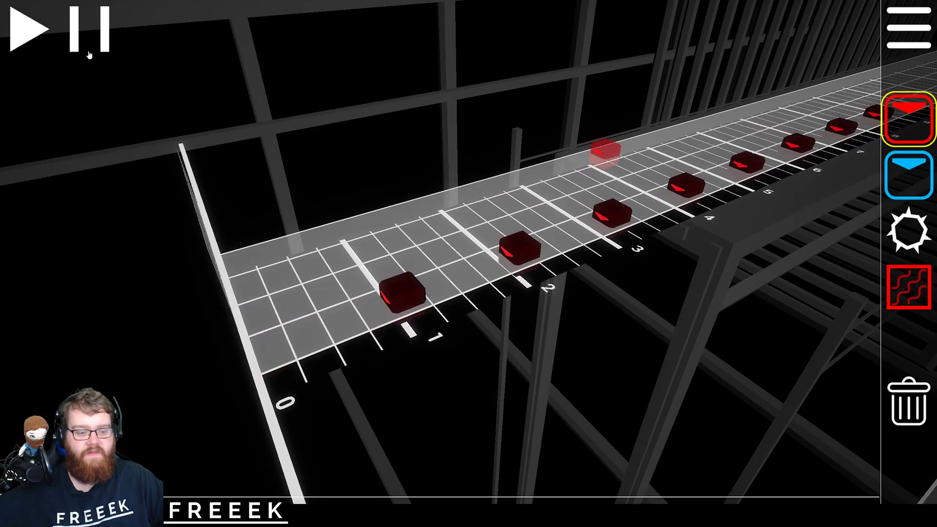
# Step: Set the playback speed to 1 in the editor settings
pyautogui.click(909, 41)
pyautogui.click(232, 192)
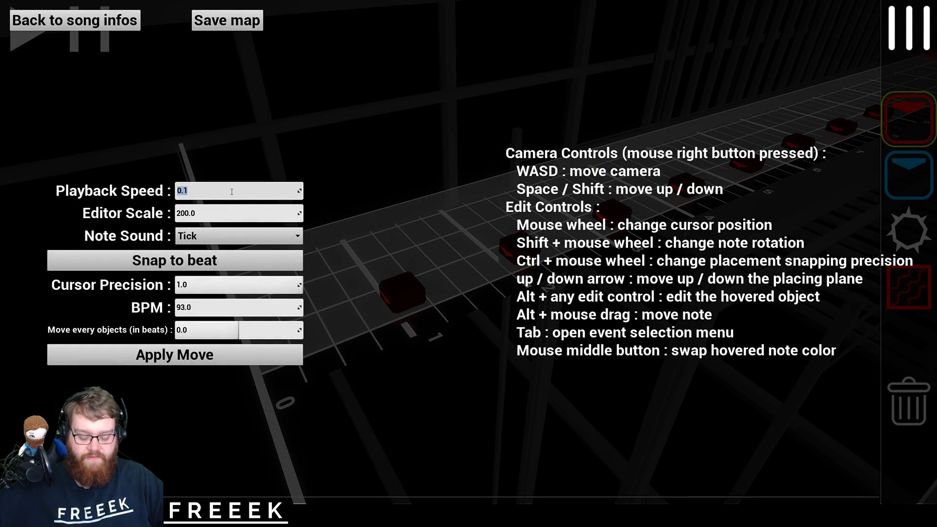
pyautogui.write('1')
pyautogui.press('Return')
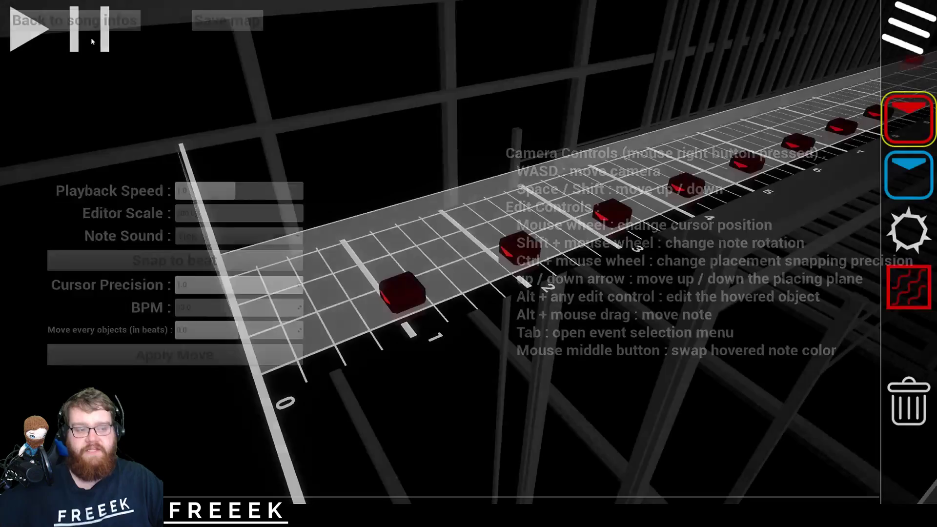
# Step: Play the notes twice at normal speed to check whether they stay on the beat at the 515 ms offset, and stop playback
pyautogui.click(21, 36)
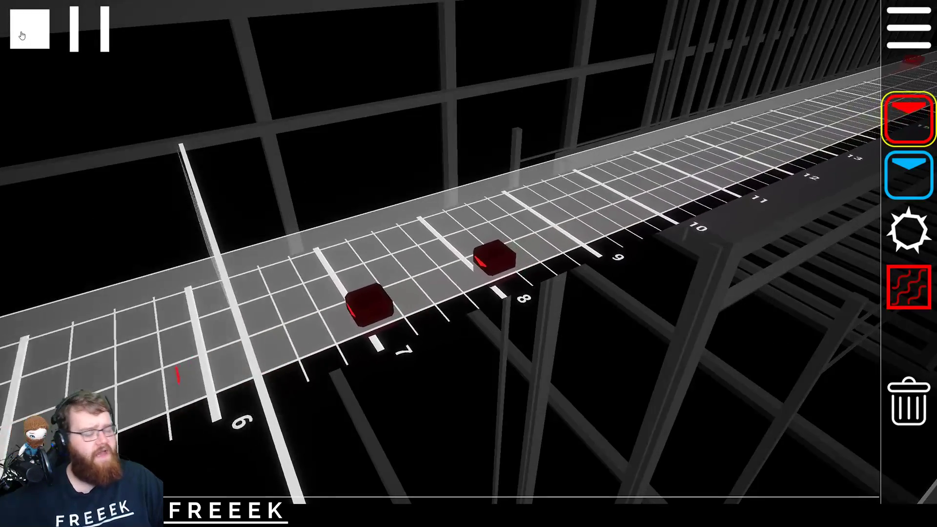
pyautogui.click(24, 35)
pyautogui.click(24, 35)
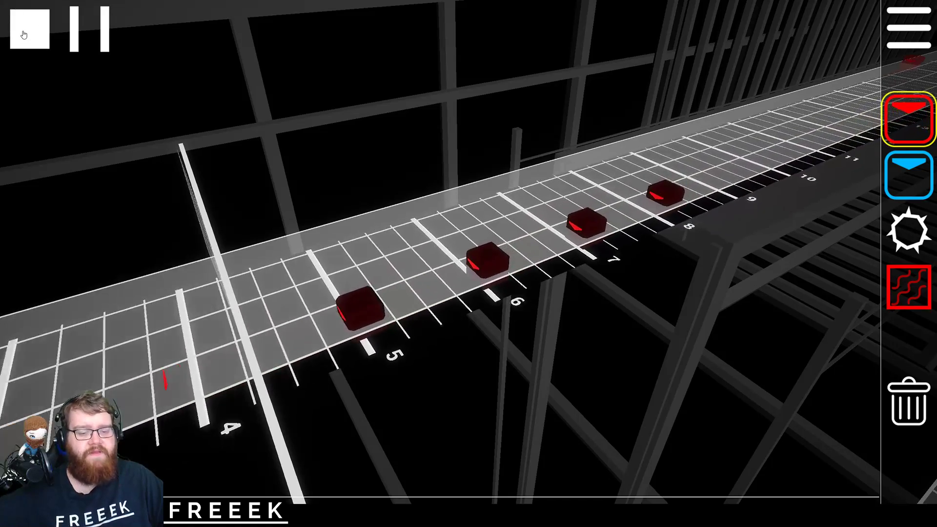
pyautogui.click(24, 35)
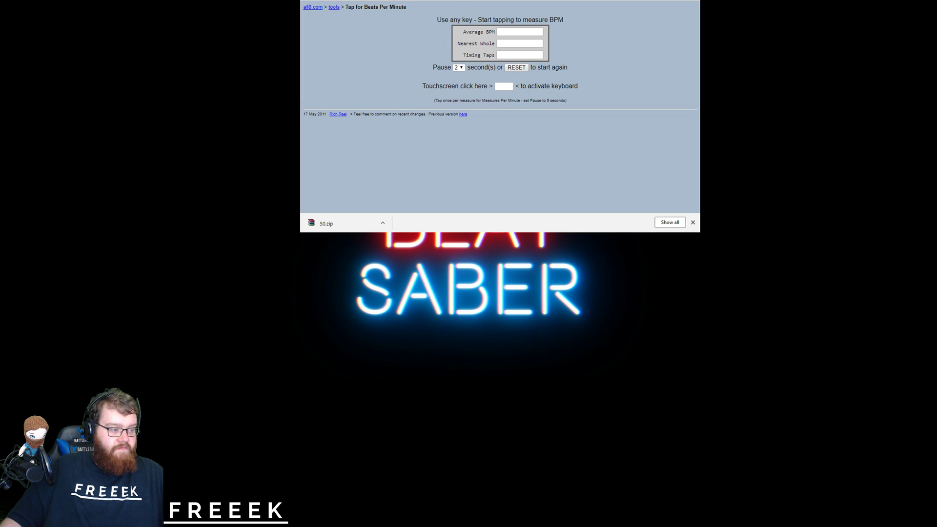
# Step: Measure the song's tempo on the all8.com Tap for Beats Per Minute page by tapping along, and select the nearest whole BPM result
pyautogui.click(502, 85)
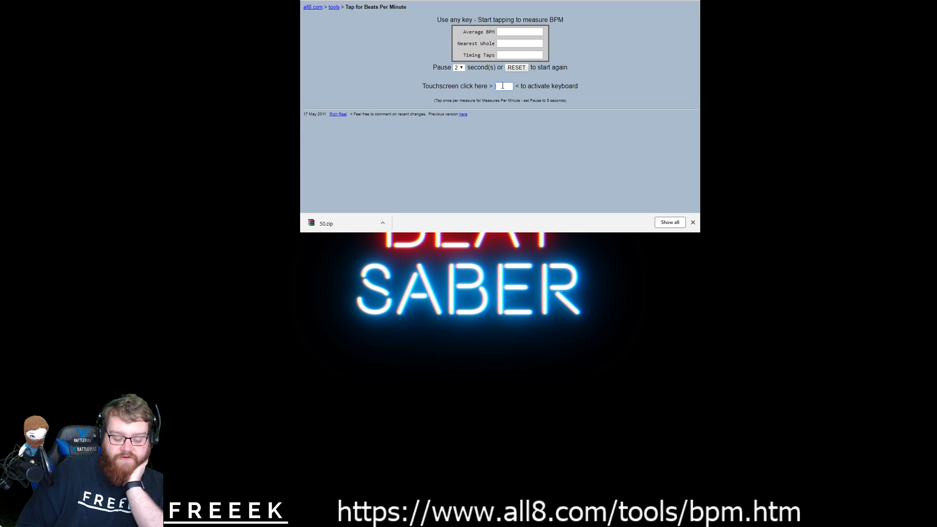
pyautogui.write('h')
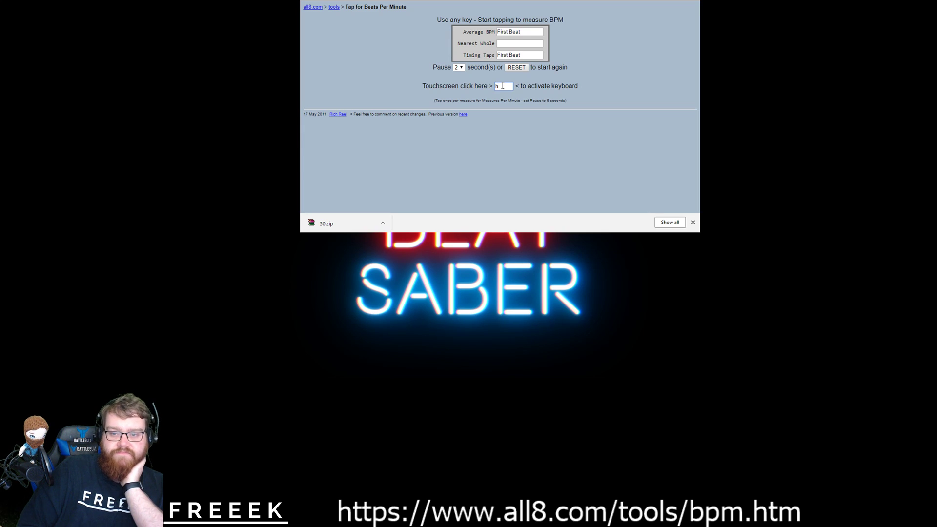
pyautogui.write('h')
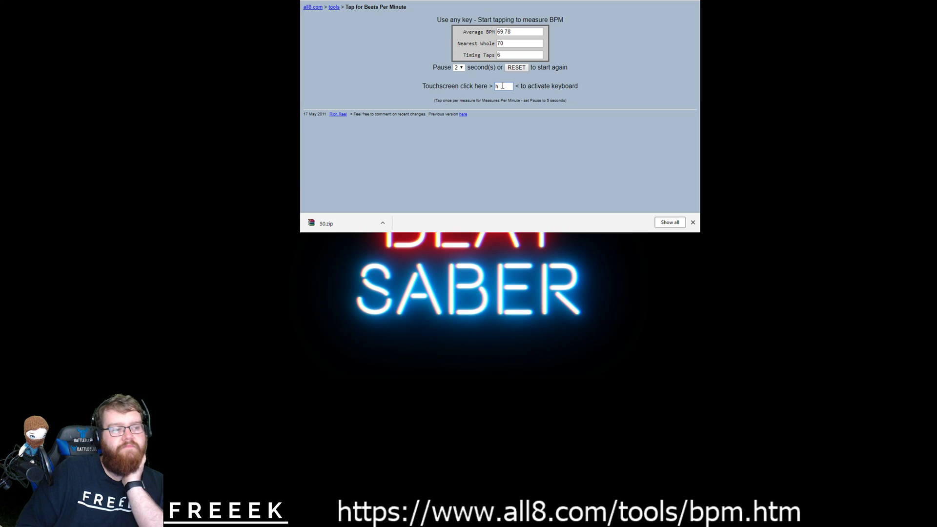
pyautogui.write('h')
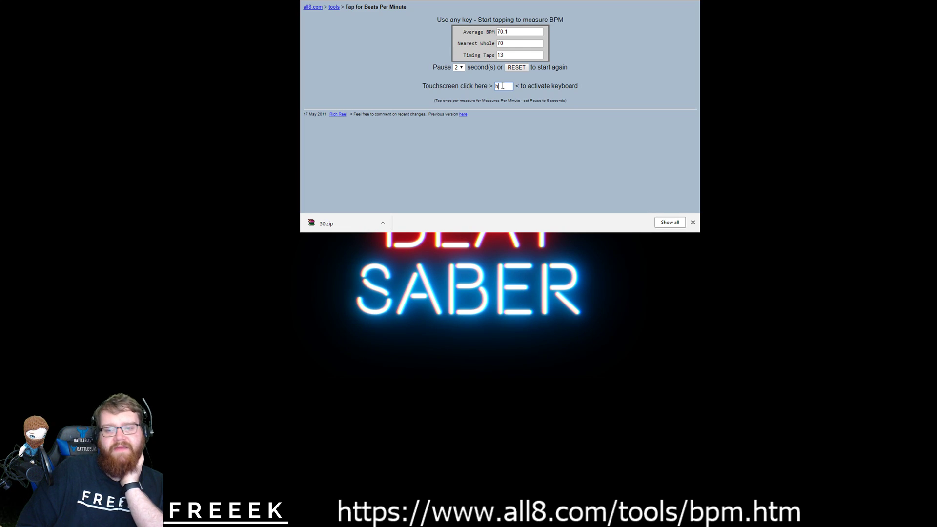
pyautogui.press('h')
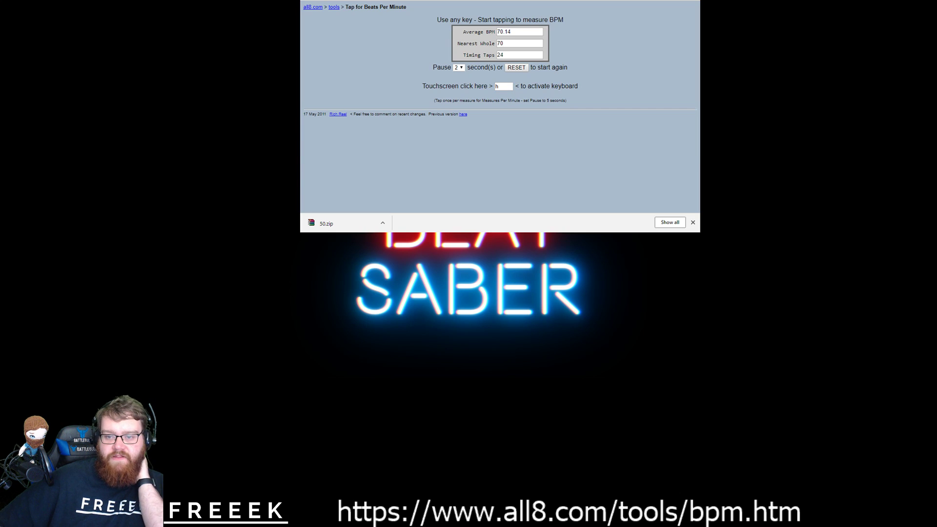
pyautogui.moveTo(460, 43); pyautogui.dragTo(498, 43)
pyautogui.doubleClick(500, 44)
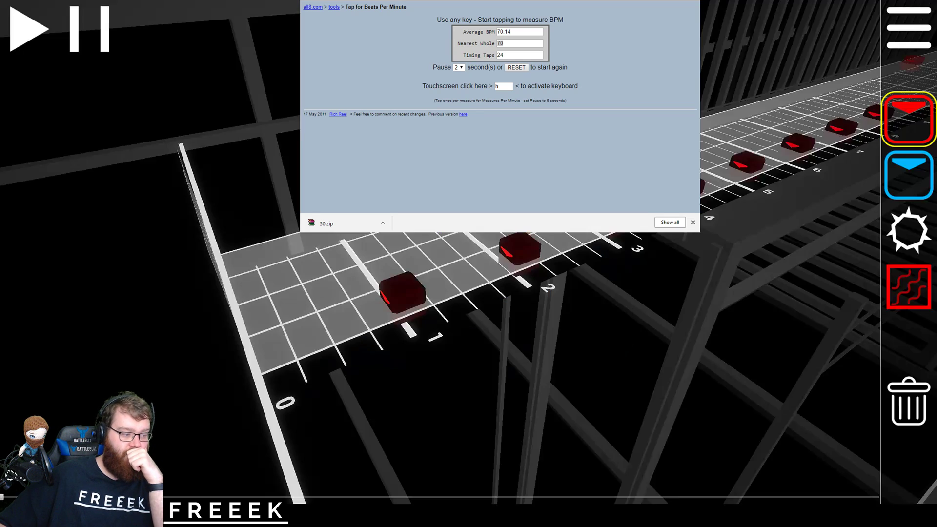
# Step: Return to the level editor, set the BPM to 70 and save the map
pyautogui.moveTo(469, 264); pyautogui.dragTo(498, 288)
pyautogui.click(906, 43)
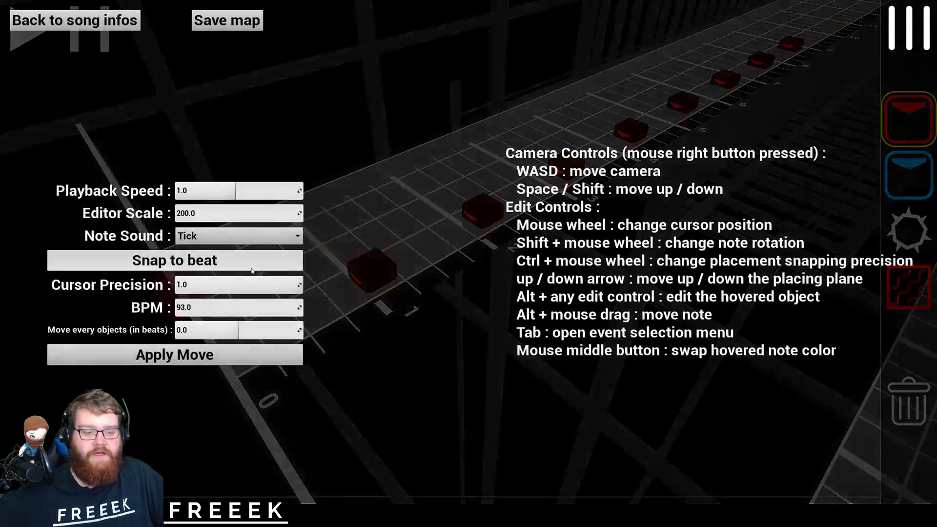
pyautogui.click(241, 308)
pyautogui.write('70')
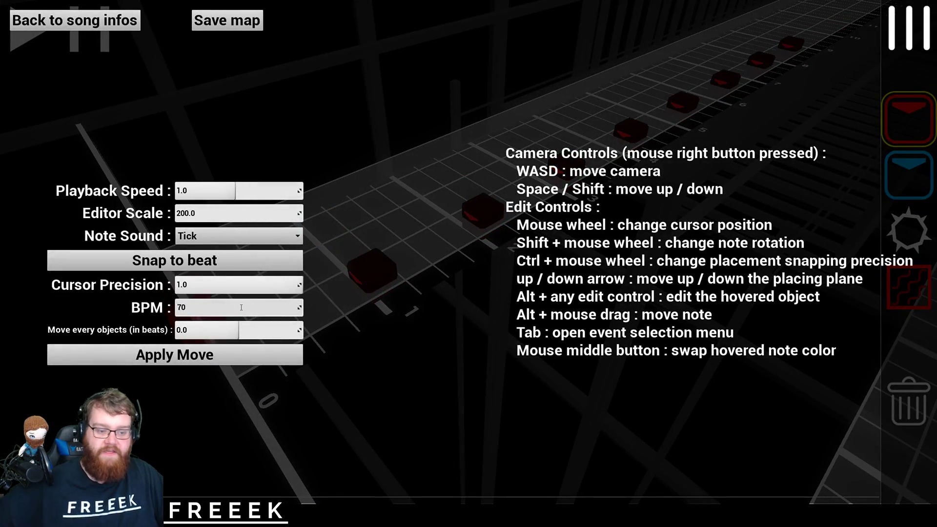
pyautogui.press('Return')
pyautogui.click(226, 22)
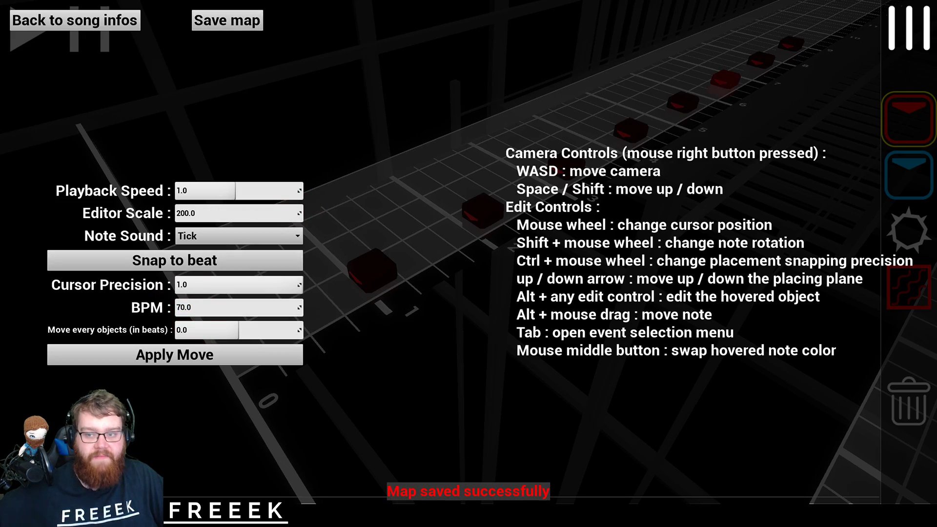
# Step: Play the opening notes briefly to check their timing at 70 BPM, and stop playback
pyautogui.click(907, 27)
pyautogui.click(21, 33)
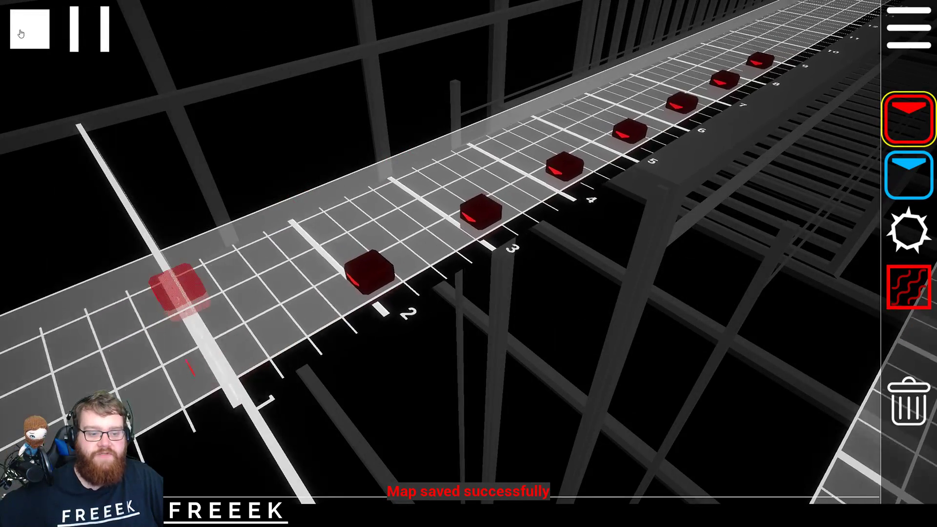
pyautogui.click(18, 33)
# Step: Set the Expert difficulty's start offset to 715 ms, apply the modification, and reopen the level for a brief playback
pyautogui.click(921, 26)
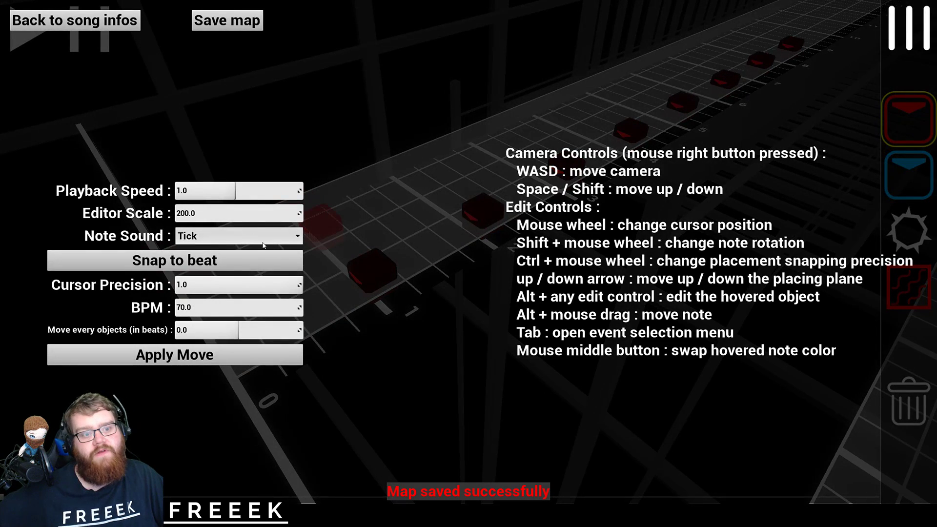
pyautogui.click(76, 21)
pyautogui.click(750, 343)
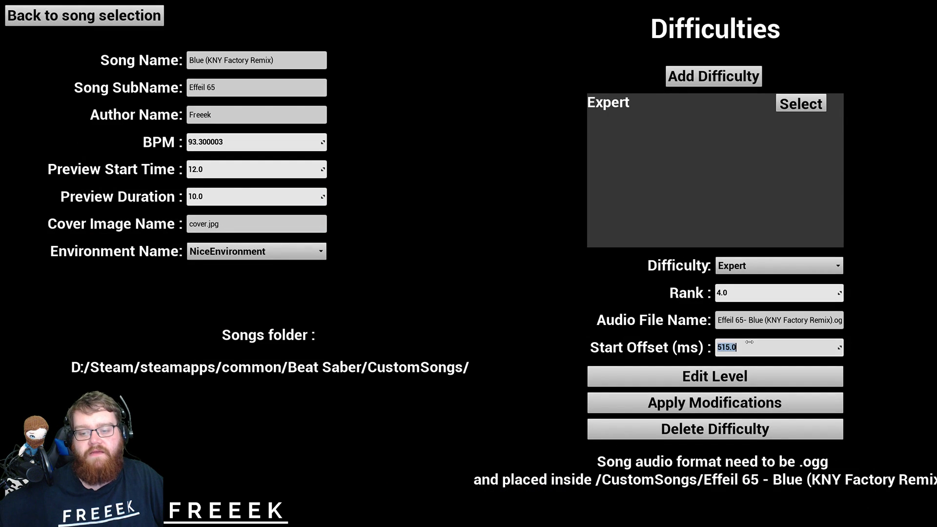
pyautogui.write('715')
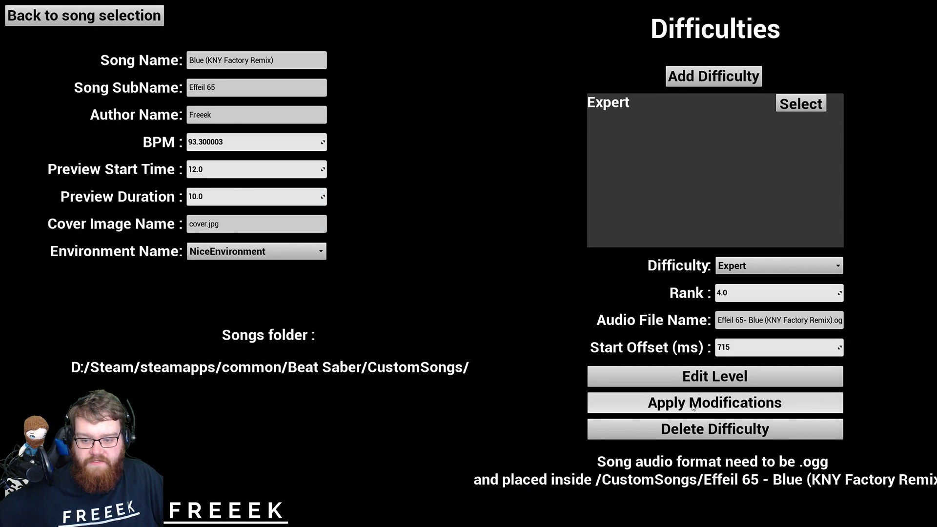
pyautogui.click(710, 401)
pyautogui.click(714, 379)
pyautogui.click(713, 379)
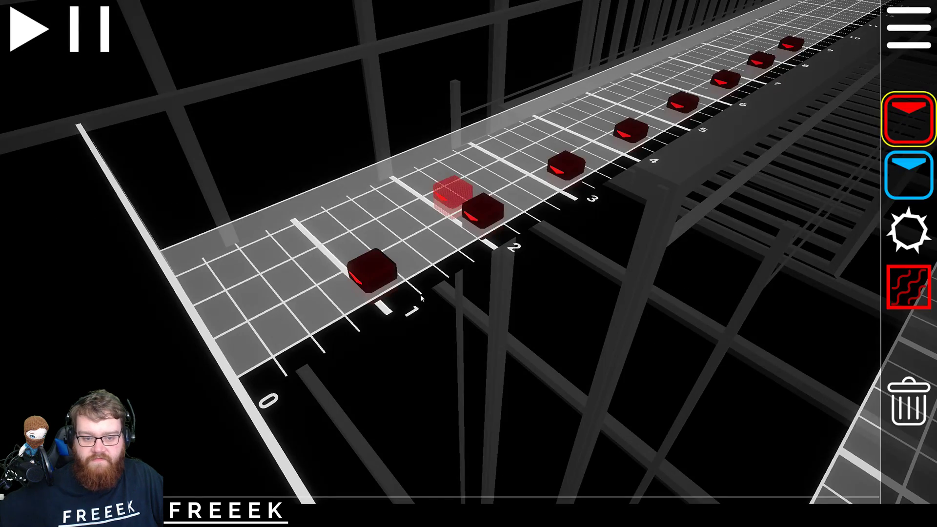
pyautogui.click(31, 35)
pyautogui.click(31, 38)
pyautogui.click(909, 28)
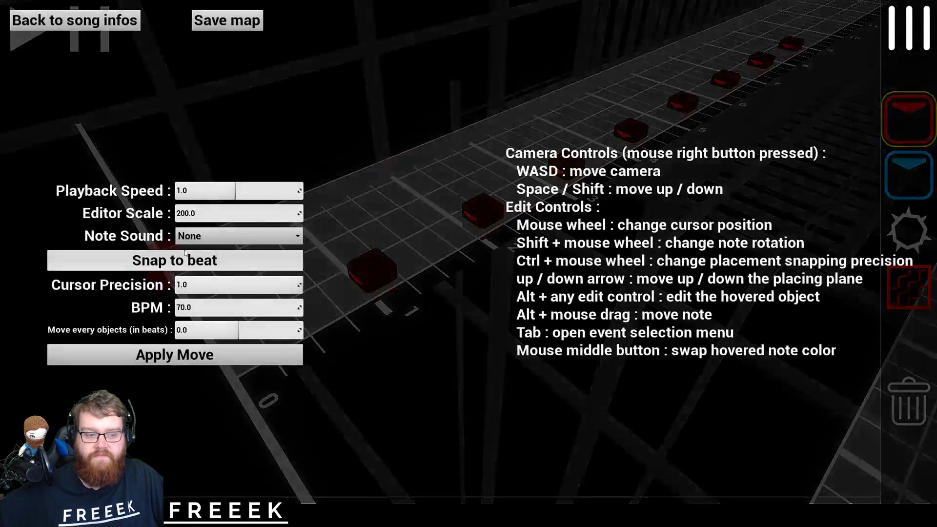
pyautogui.click(196, 236)
pyautogui.click(192, 261)
pyautogui.moveTo(227, 190); pyautogui.dragTo(175, 191)
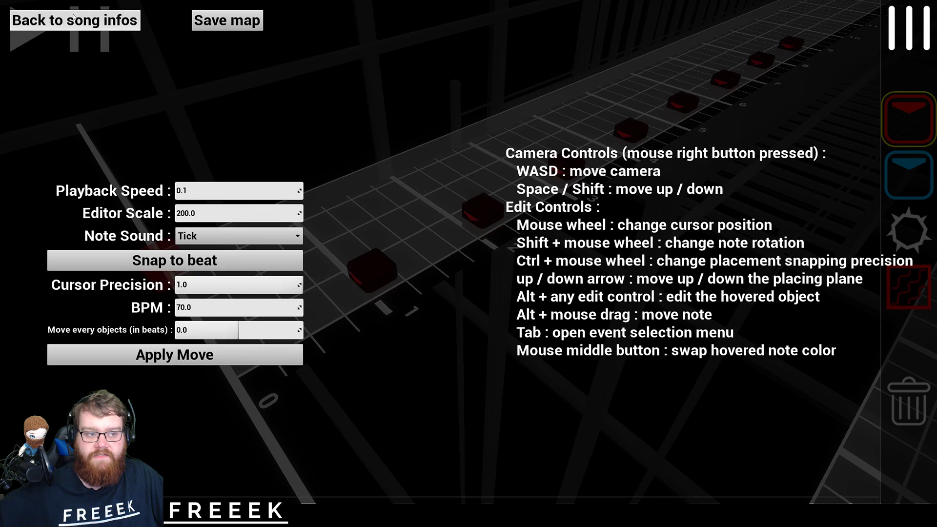
pyautogui.click(113, 22)
pyautogui.click(684, 376)
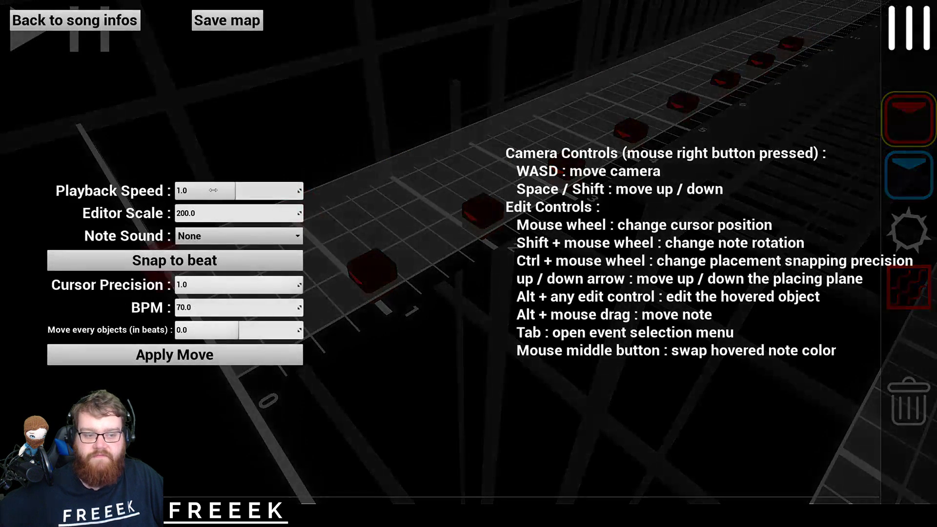
# Step: Set the playback speed to 0.1 and the note sound to Tick, and play the opening notes to check the 715 ms offset
pyautogui.moveTo(235, 191); pyautogui.dragTo(176, 191)
pyautogui.click(239, 236)
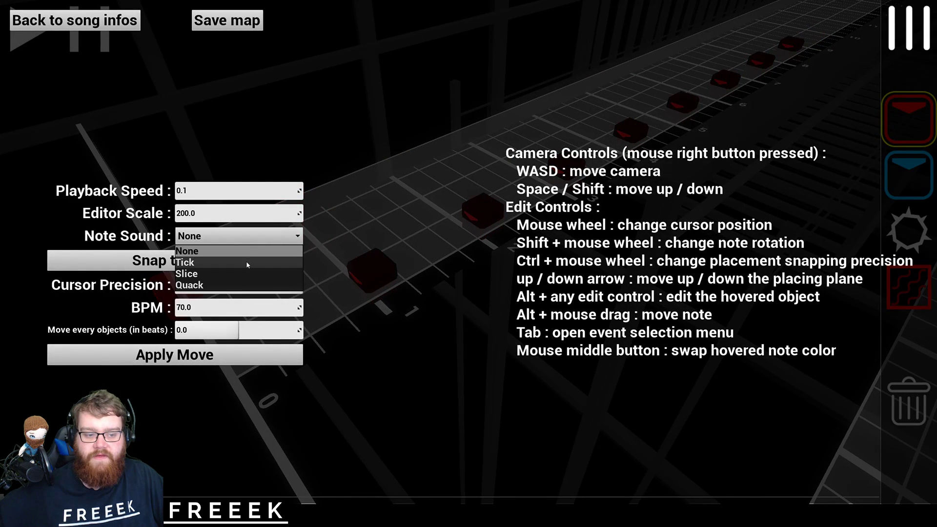
pyautogui.click(193, 259)
pyautogui.click(889, 53)
pyautogui.click(31, 38)
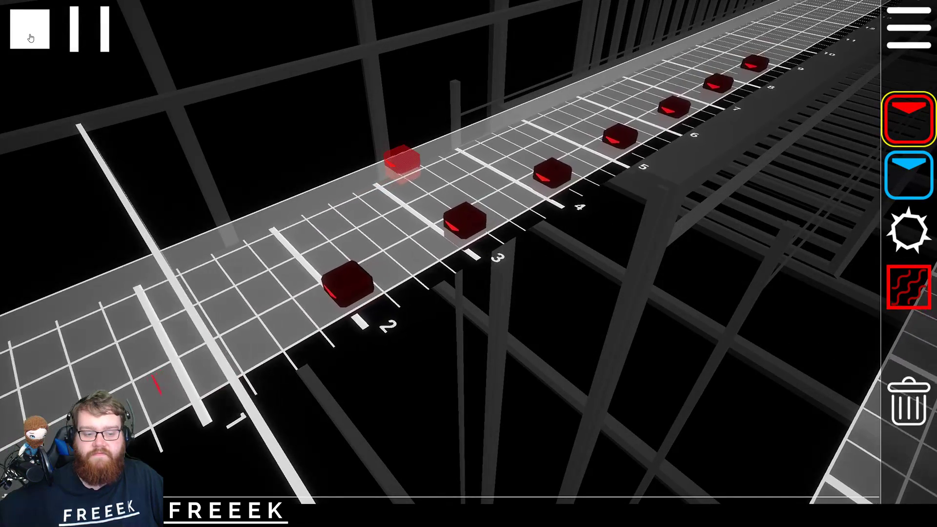
pyautogui.click(31, 38)
# Step: Set the playback speed to 1 and save the map
pyautogui.click(901, 23)
pyautogui.click(204, 186)
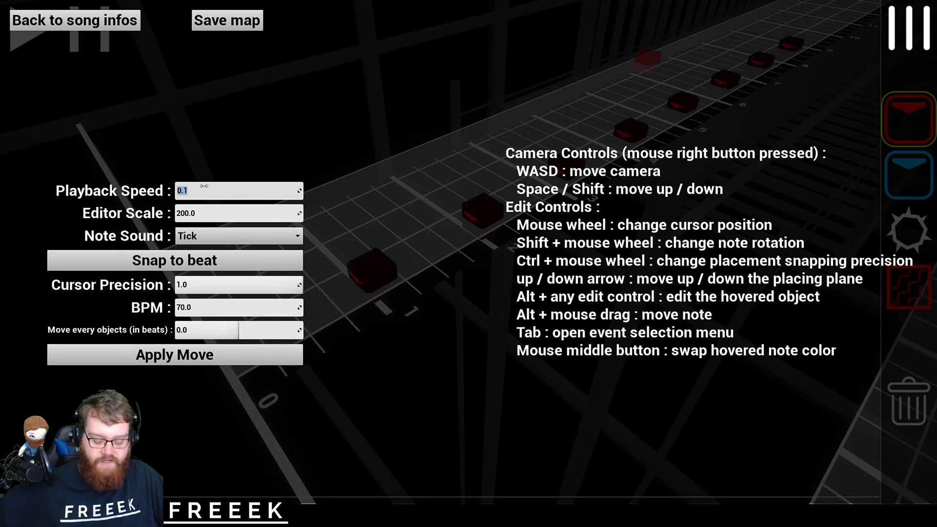
pyautogui.write('1')
pyautogui.press('Return')
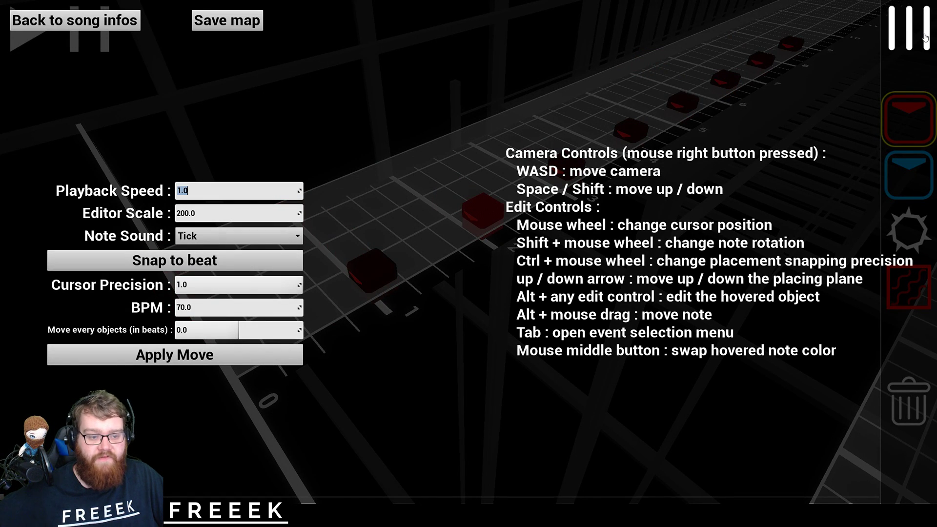
pyautogui.hotkey('ctrl', 's')
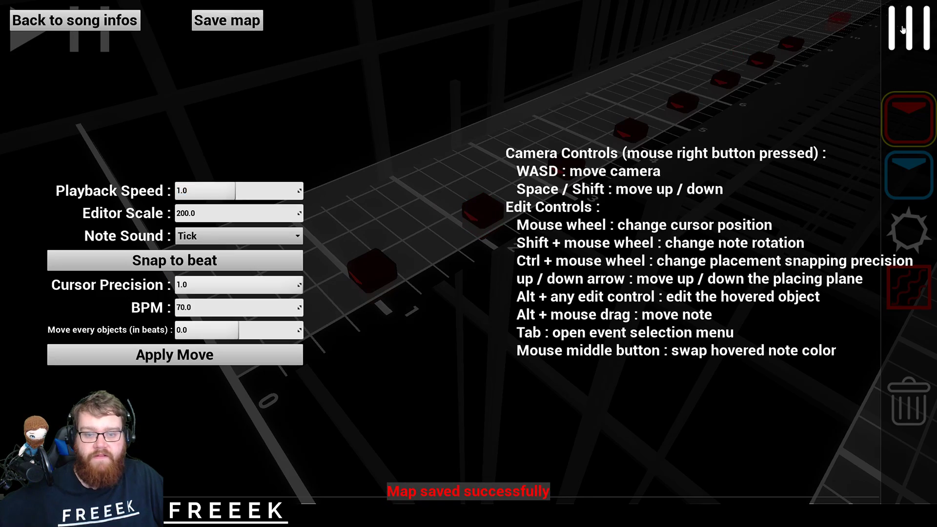
# Step: Play the opening notes at normal speed to check whether they stay on the beat at 70 BPM, and stop playback
pyautogui.click(901, 29)
pyautogui.click(34, 28)
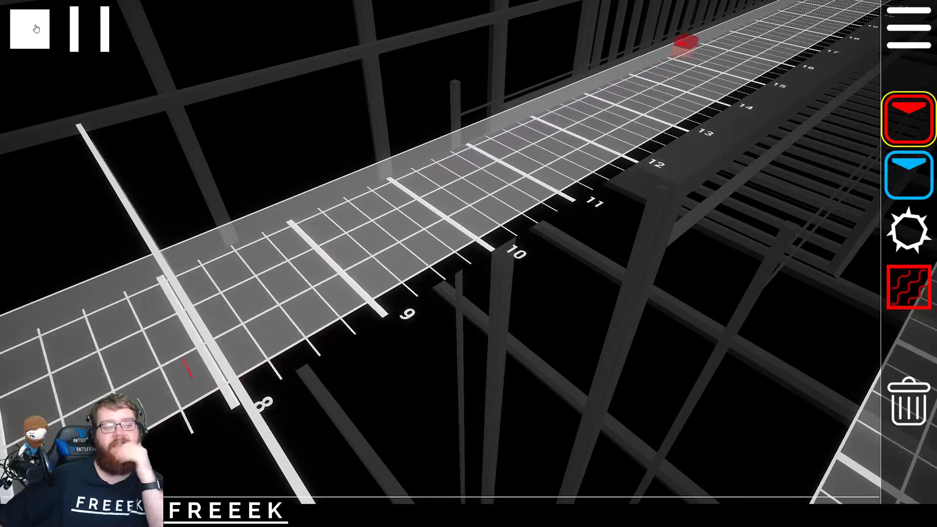
pyautogui.click(35, 28)
# Step: Place six red test notes on consecutive beats from 168 to 173, in the same lane as the opening notes
pyautogui.scroll(-20, 417, 253)
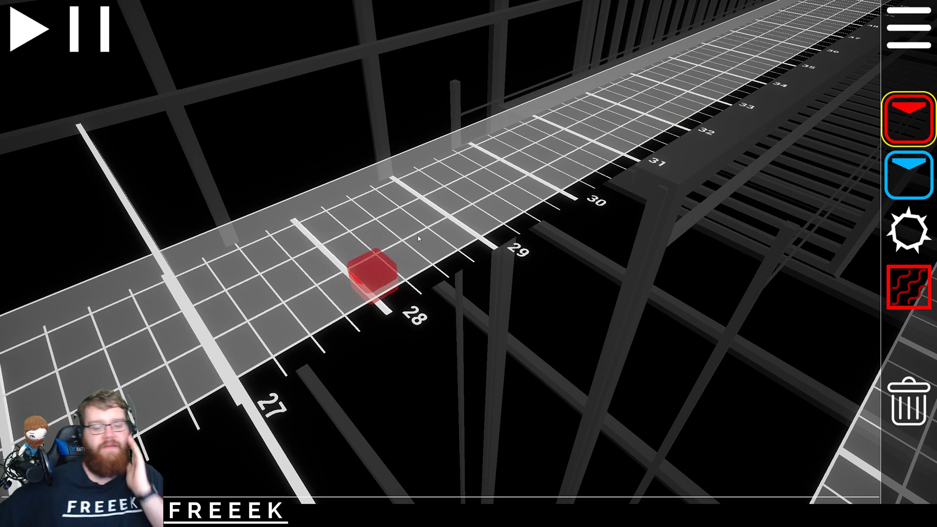
pyautogui.scroll(-20, 425, 248)
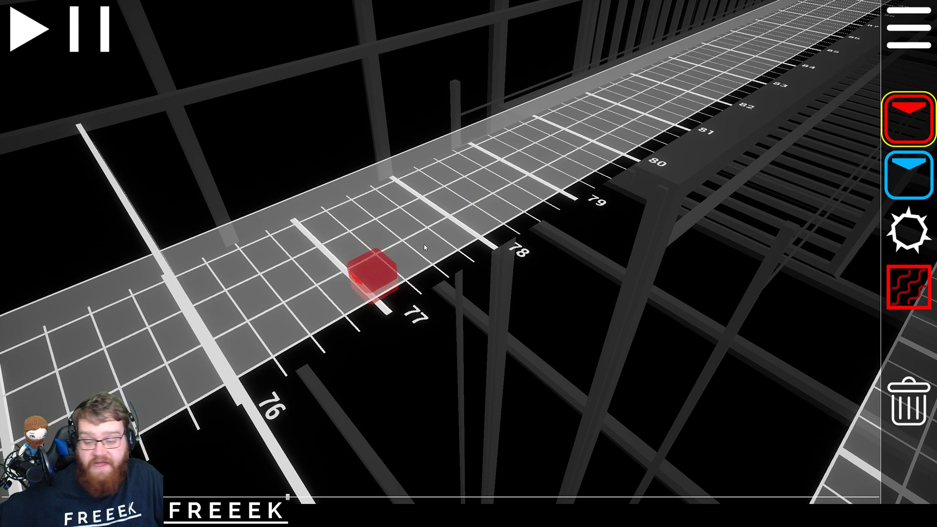
pyautogui.scroll(-20, 421, 249)
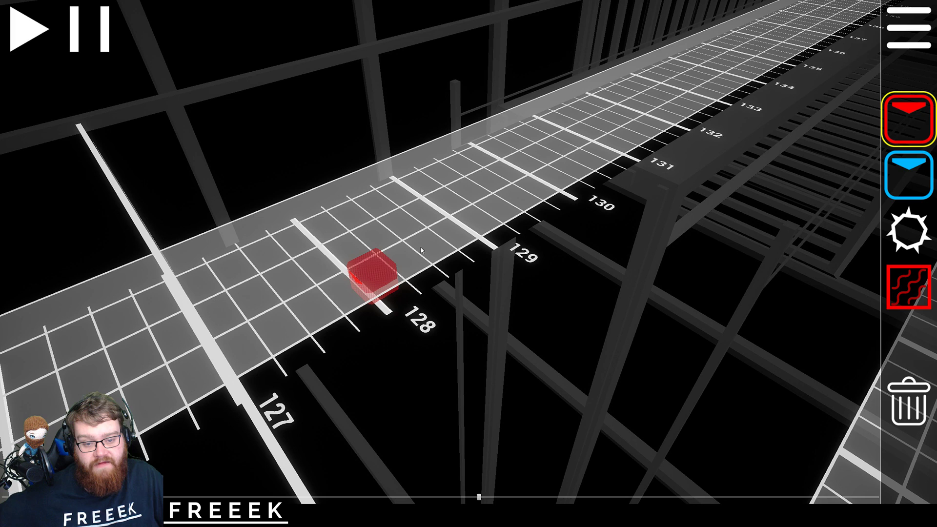
pyautogui.scroll(-9, 417, 251)
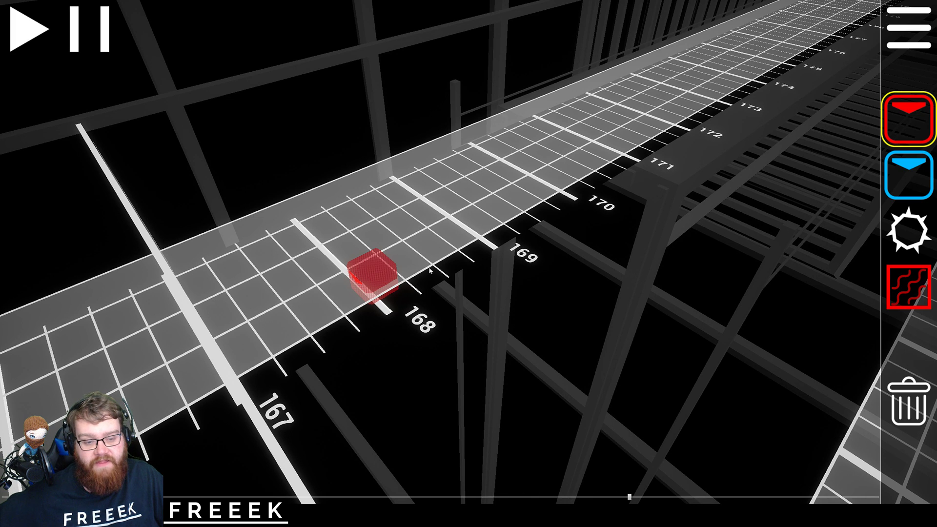
pyautogui.scroll(-2, 400, 274)
pyautogui.scroll(1, 383, 294)
pyautogui.click(383, 294)
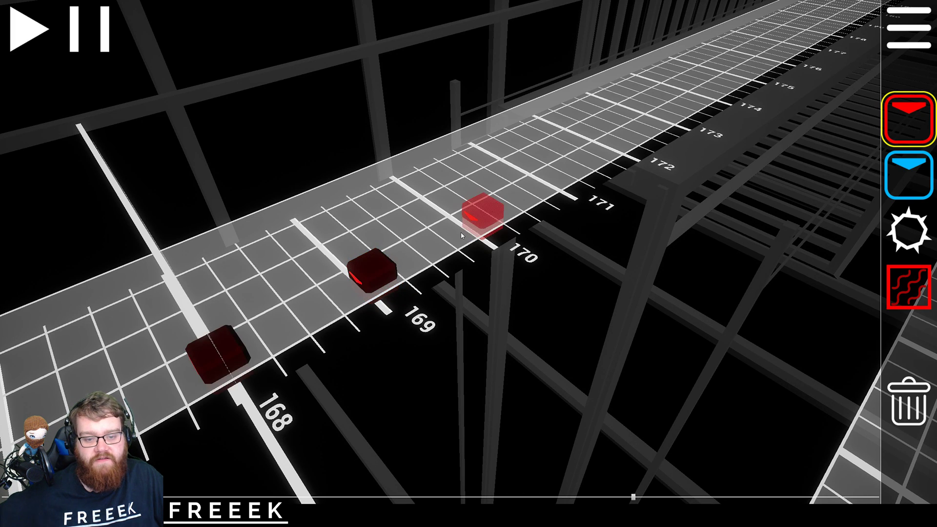
pyautogui.click(483, 226)
pyautogui.click(566, 179)
pyautogui.click(621, 146)
pyautogui.scroll(-1, 621, 146)
pyautogui.scroll(-1, 621, 146)
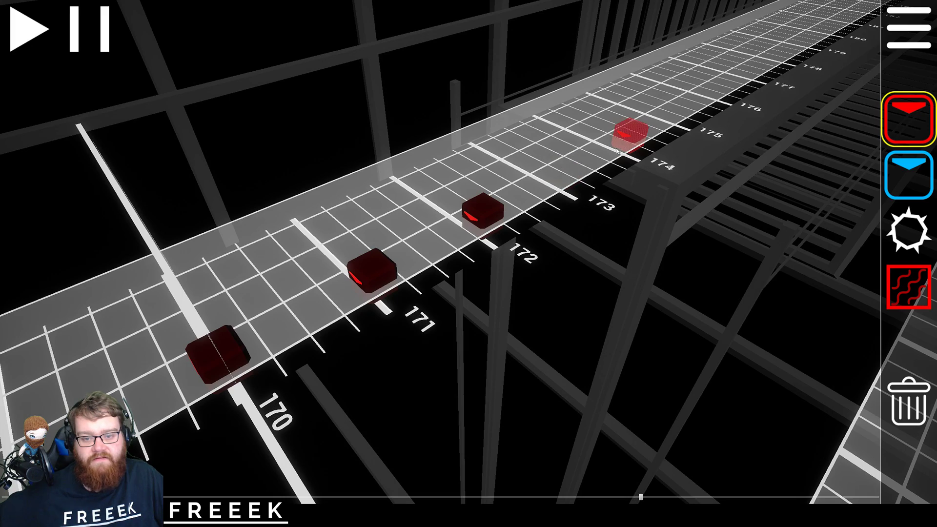
pyautogui.click(561, 176)
pyautogui.scroll(4, 323, 258)
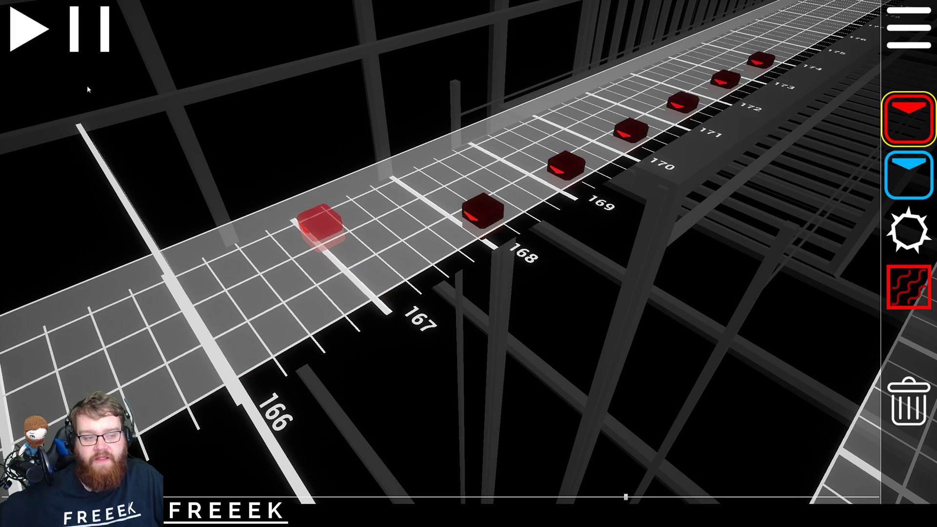
# Step: Play the section around beats 168 to 173 to check the test notes against the music, and stop playback
pyautogui.rightClick(104, 121)
pyautogui.click(39, 44)
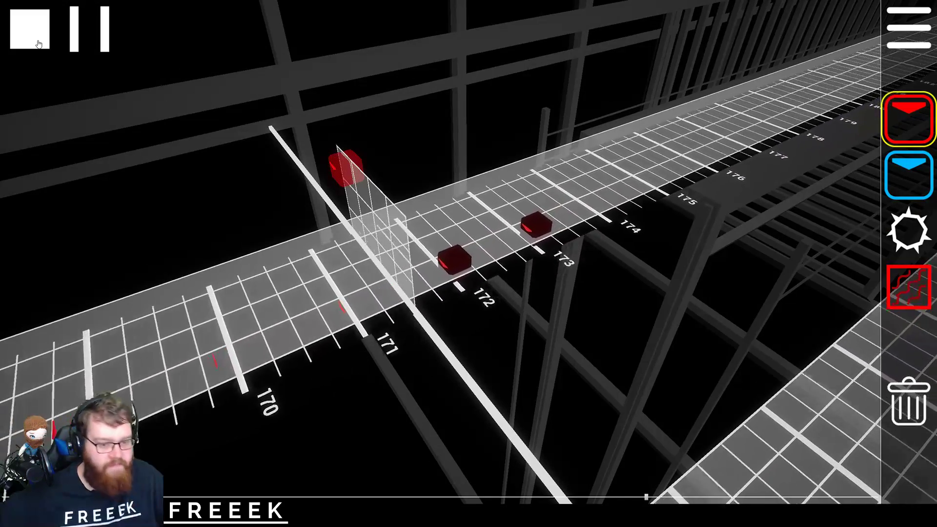
pyautogui.click(38, 44)
# Step: Delete the six test notes on beats 168 to 173 and go back to the start of the track
pyautogui.click(909, 402)
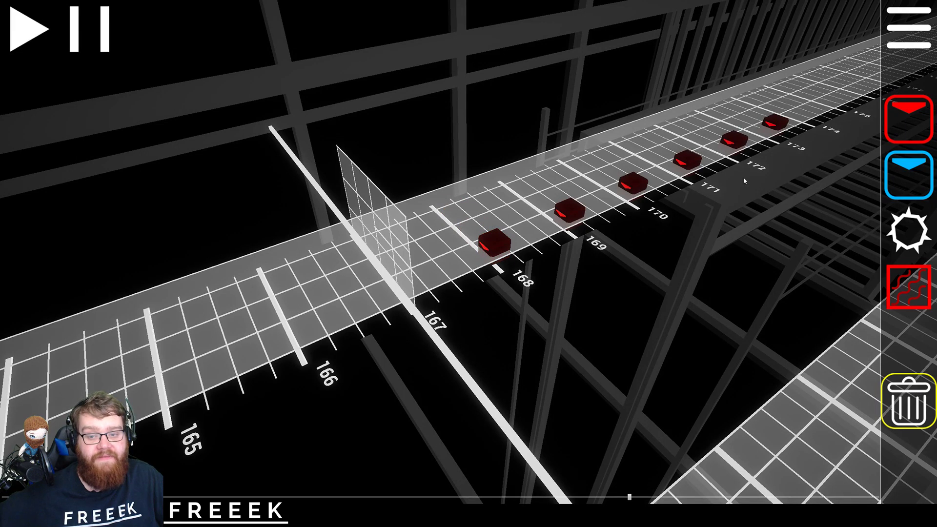
pyautogui.moveTo(784, 116)
pyautogui.mouseDown()
pyautogui.moveTo(738, 147)
pyautogui.moveTo(495, 241)
pyautogui.mouseUp()
pyautogui.scroll(10, 503, 237)
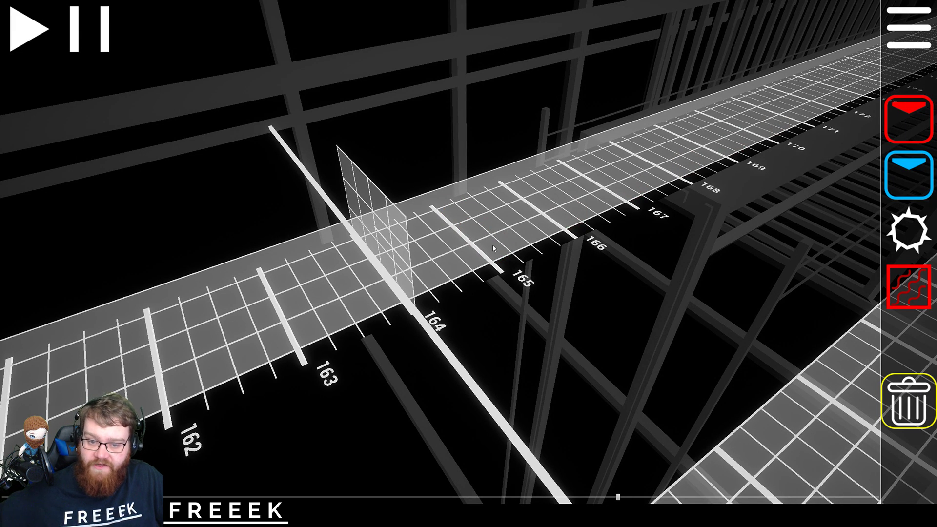
pyautogui.scroll(15, 515, 226)
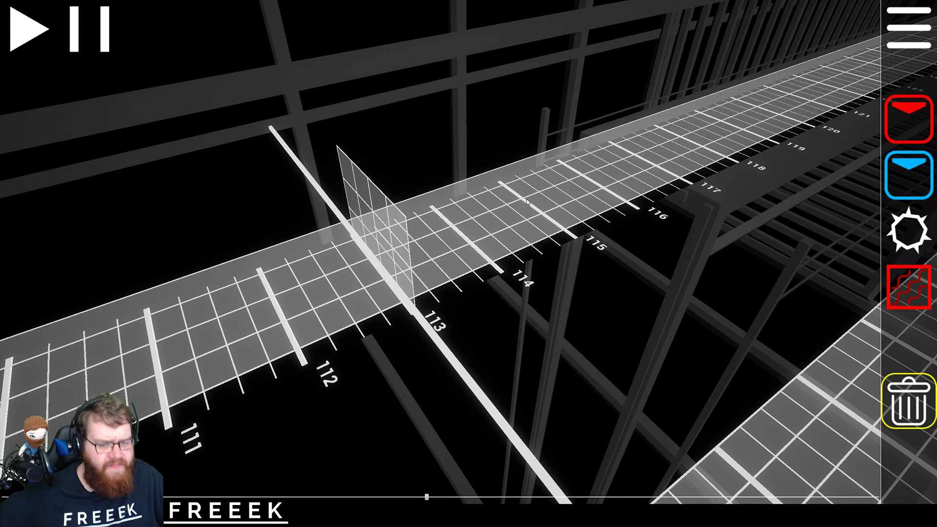
pyautogui.scroll(12, 527, 200)
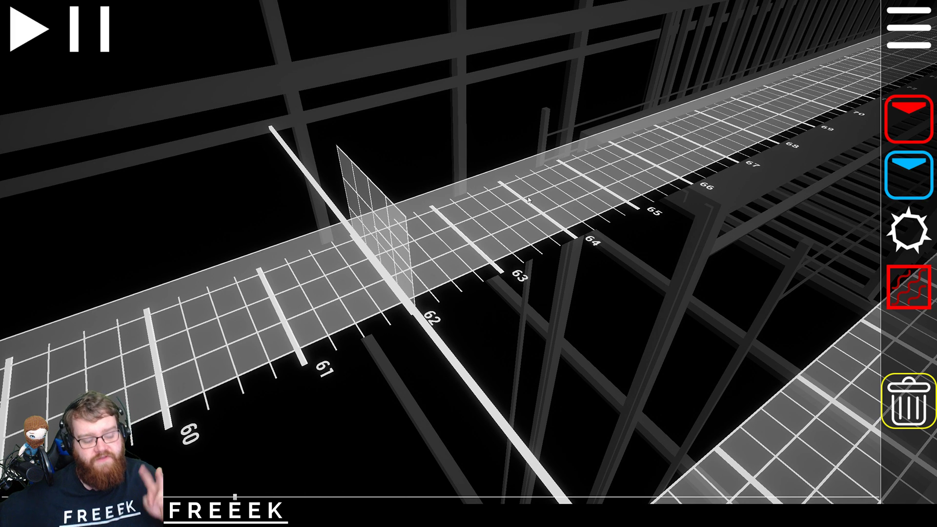
pyautogui.scroll(12, 521, 199)
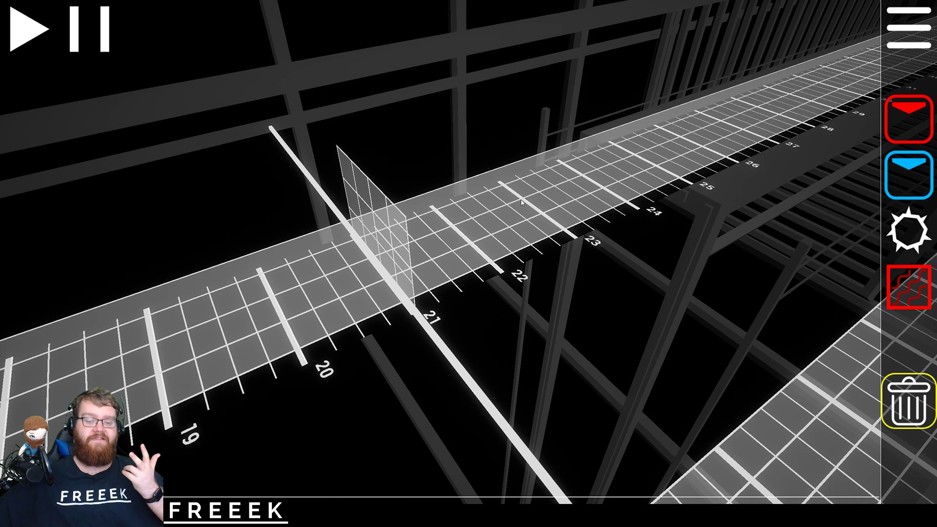
pyautogui.scroll(-2, 522, 203)
pyautogui.scroll(2, 522, 203)
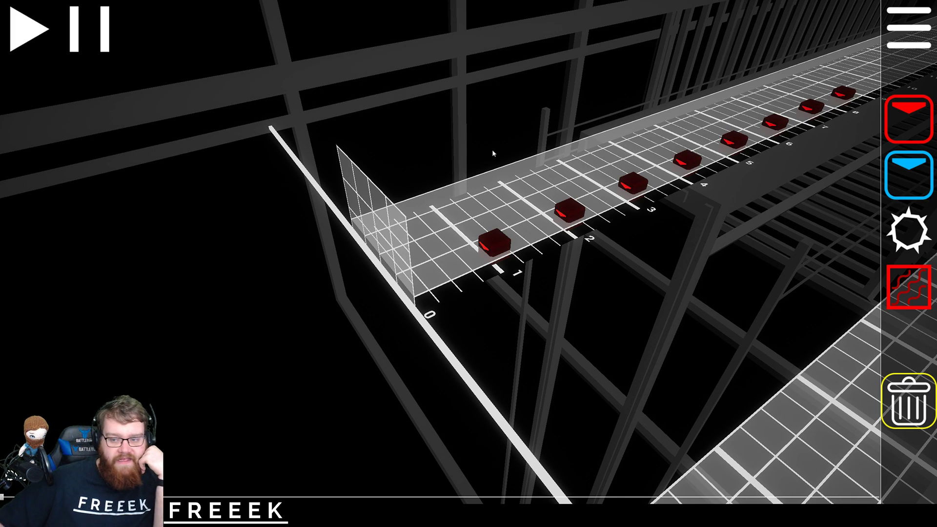
pyautogui.scroll(2, 585, 243)
pyautogui.scroll(-4, 585, 242)
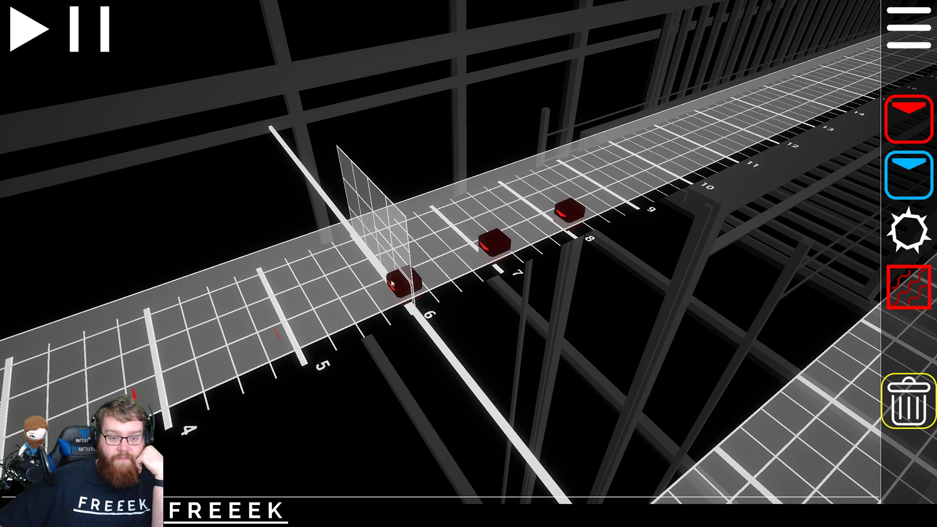
pyautogui.scroll(5, 391, 283)
pyautogui.scroll(-5, 400, 284)
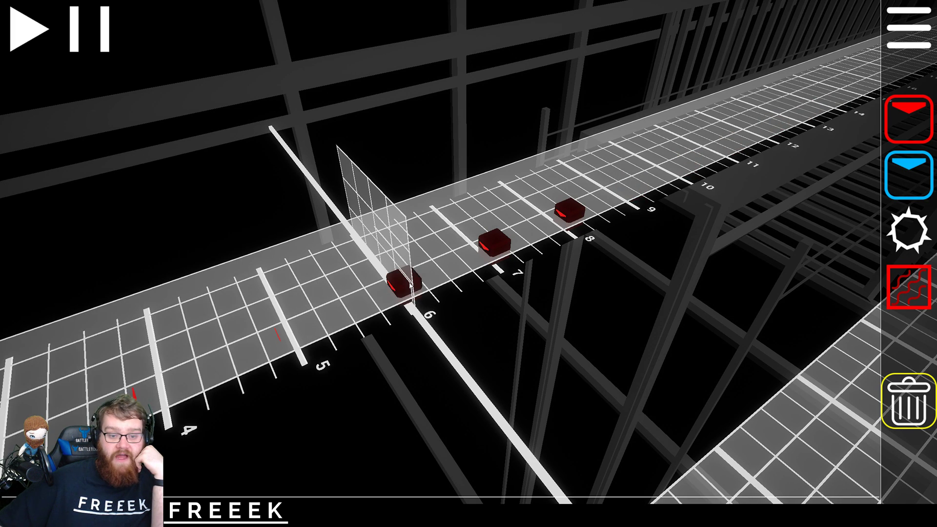
pyautogui.scroll(-5, 410, 286)
pyautogui.scroll(9, 410, 285)
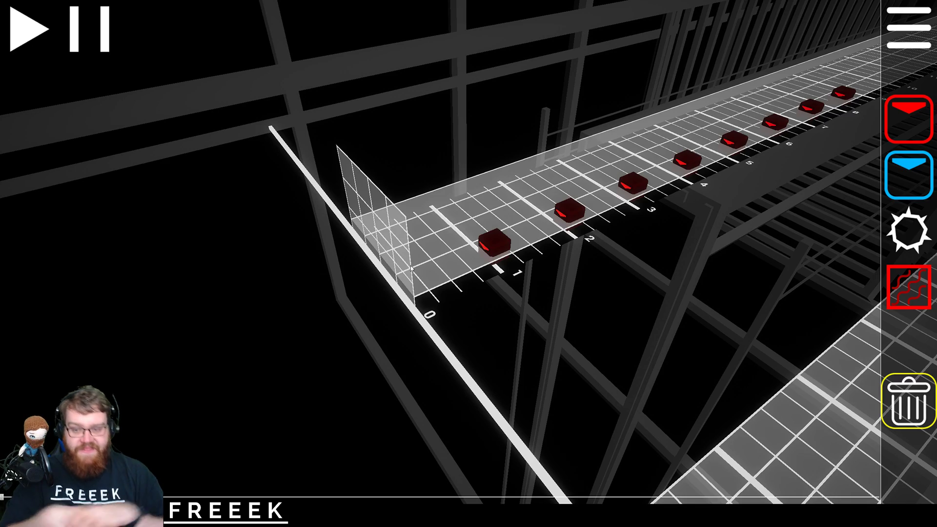
# Step: Play the opening notes and switch the note sound to Quack during playback
pyautogui.click(35, 30)
pyautogui.click(923, 44)
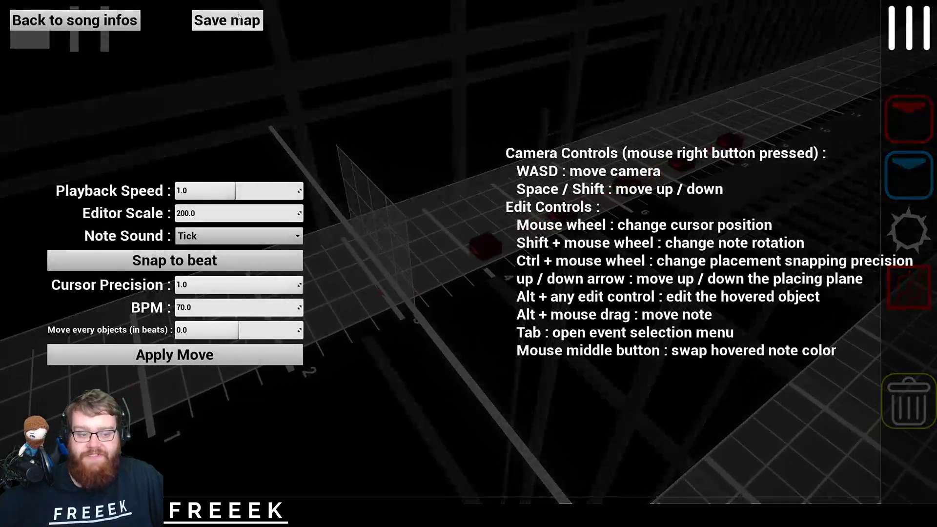
pyautogui.click(200, 237)
pyautogui.click(189, 285)
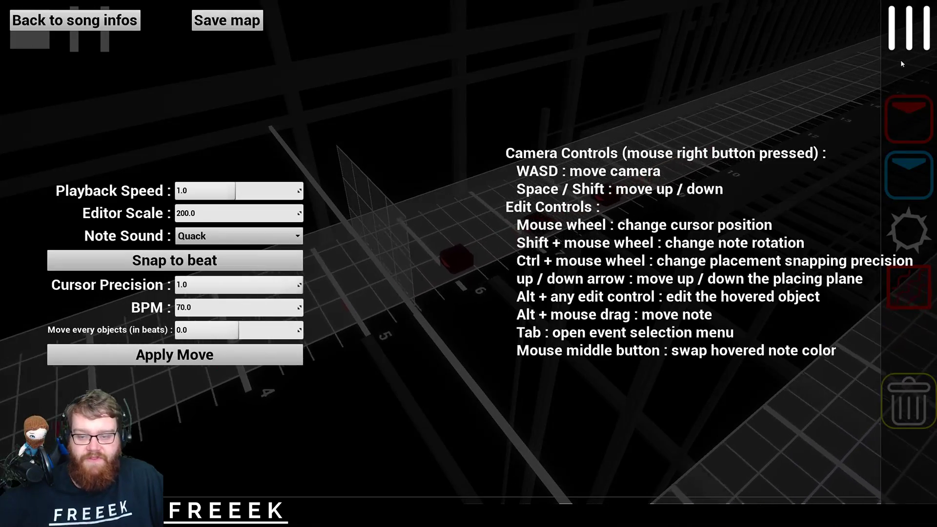
pyautogui.press('Escape')
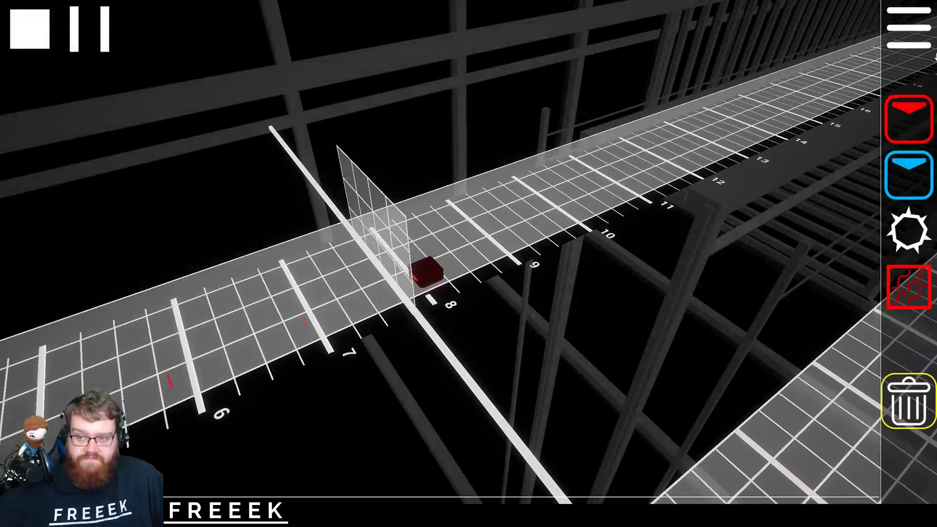
# Step: Set the note sound back to Tick while playback continues
pyautogui.click(922, 38)
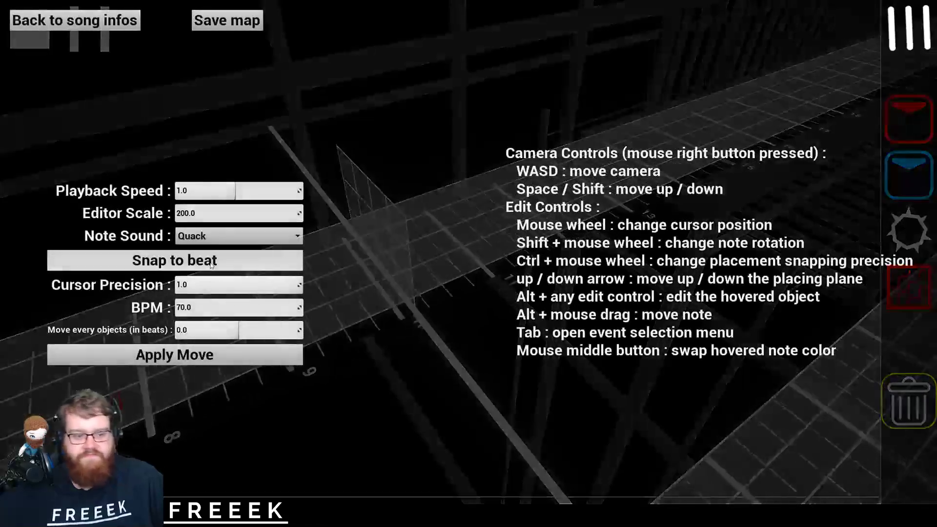
pyautogui.click(200, 236)
pyautogui.click(200, 266)
pyautogui.press('Escape')
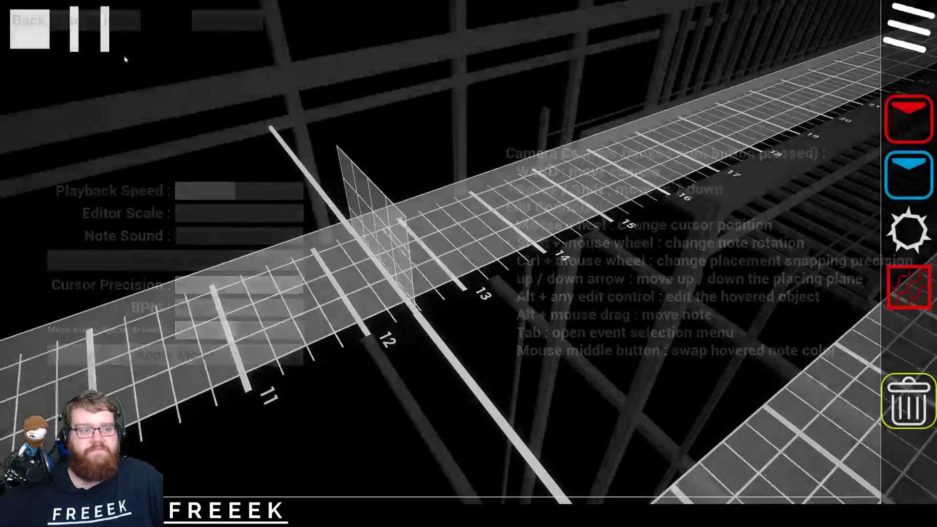